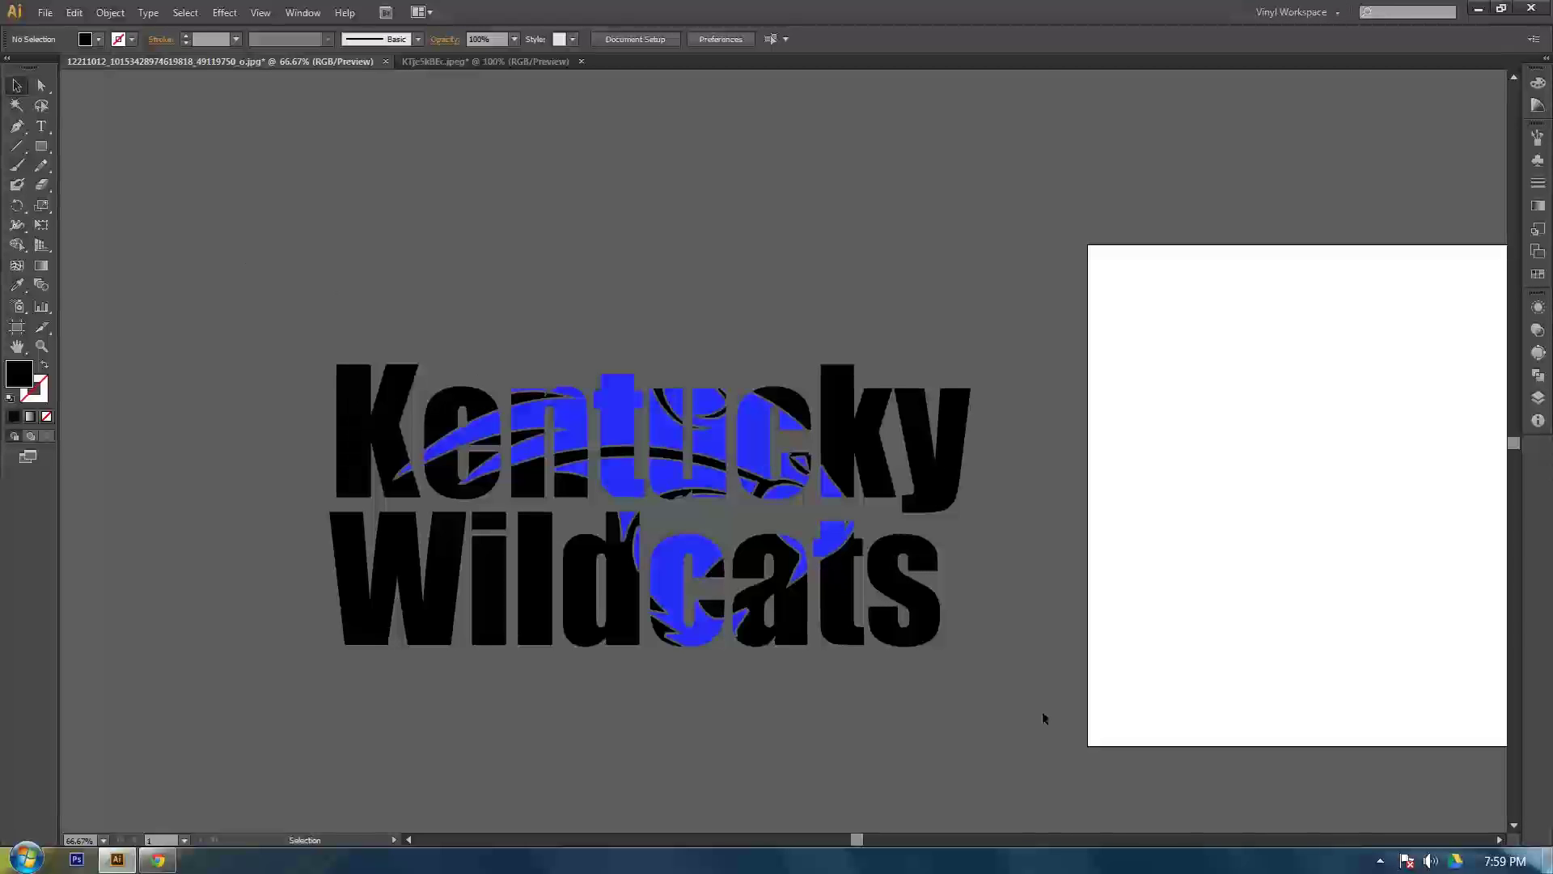
Select all the finished Kentucky Wildcats artwork, deselect it, and check the blue wildcat document
key(ctrl+a)
click(720, 199)
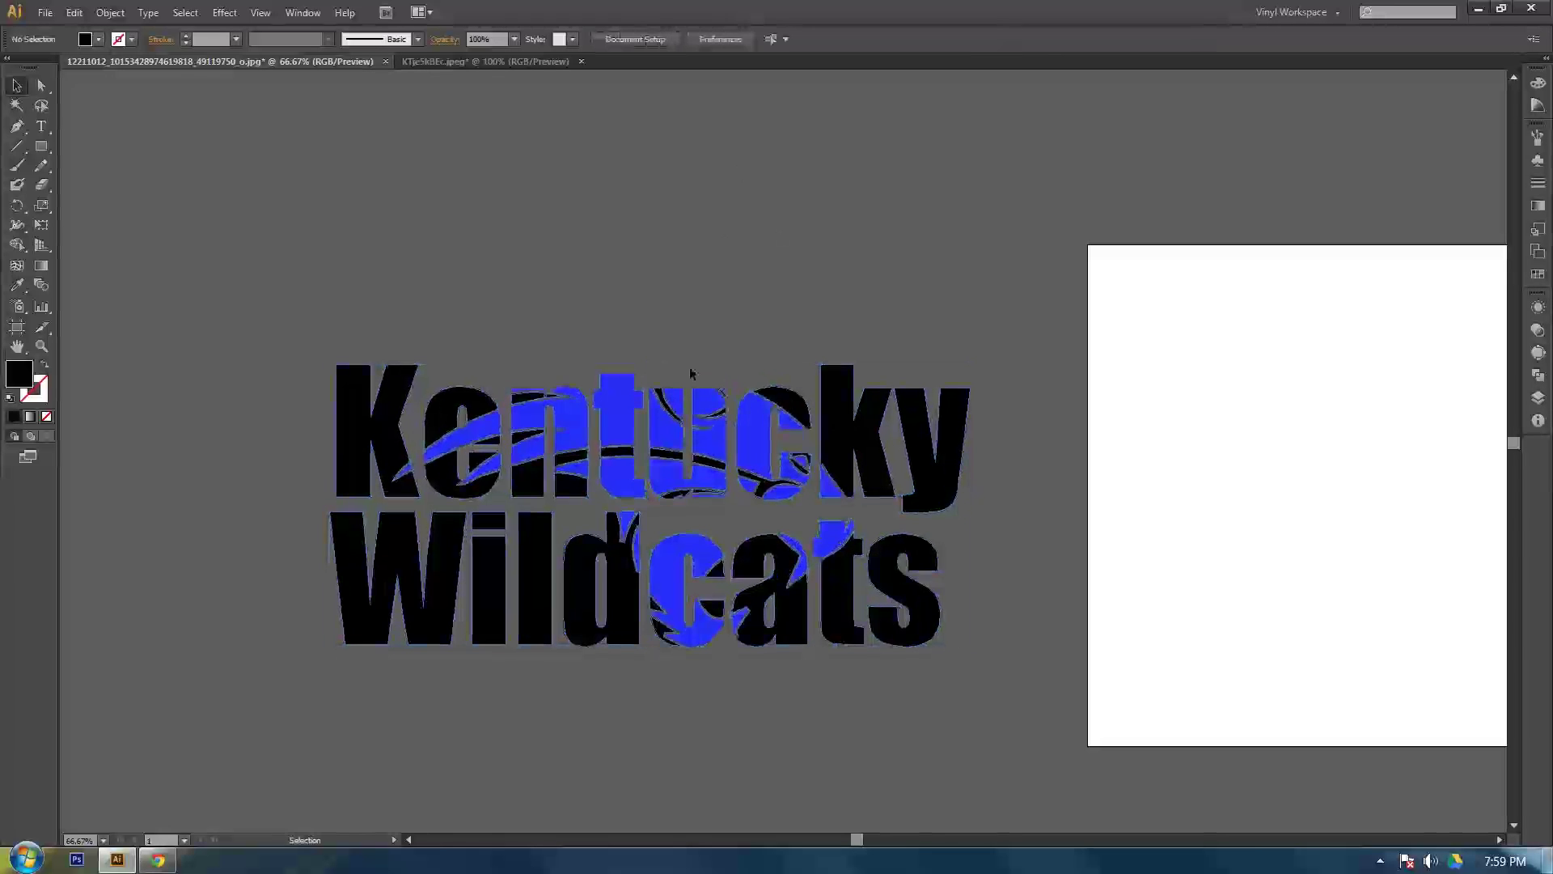
click(491, 63)
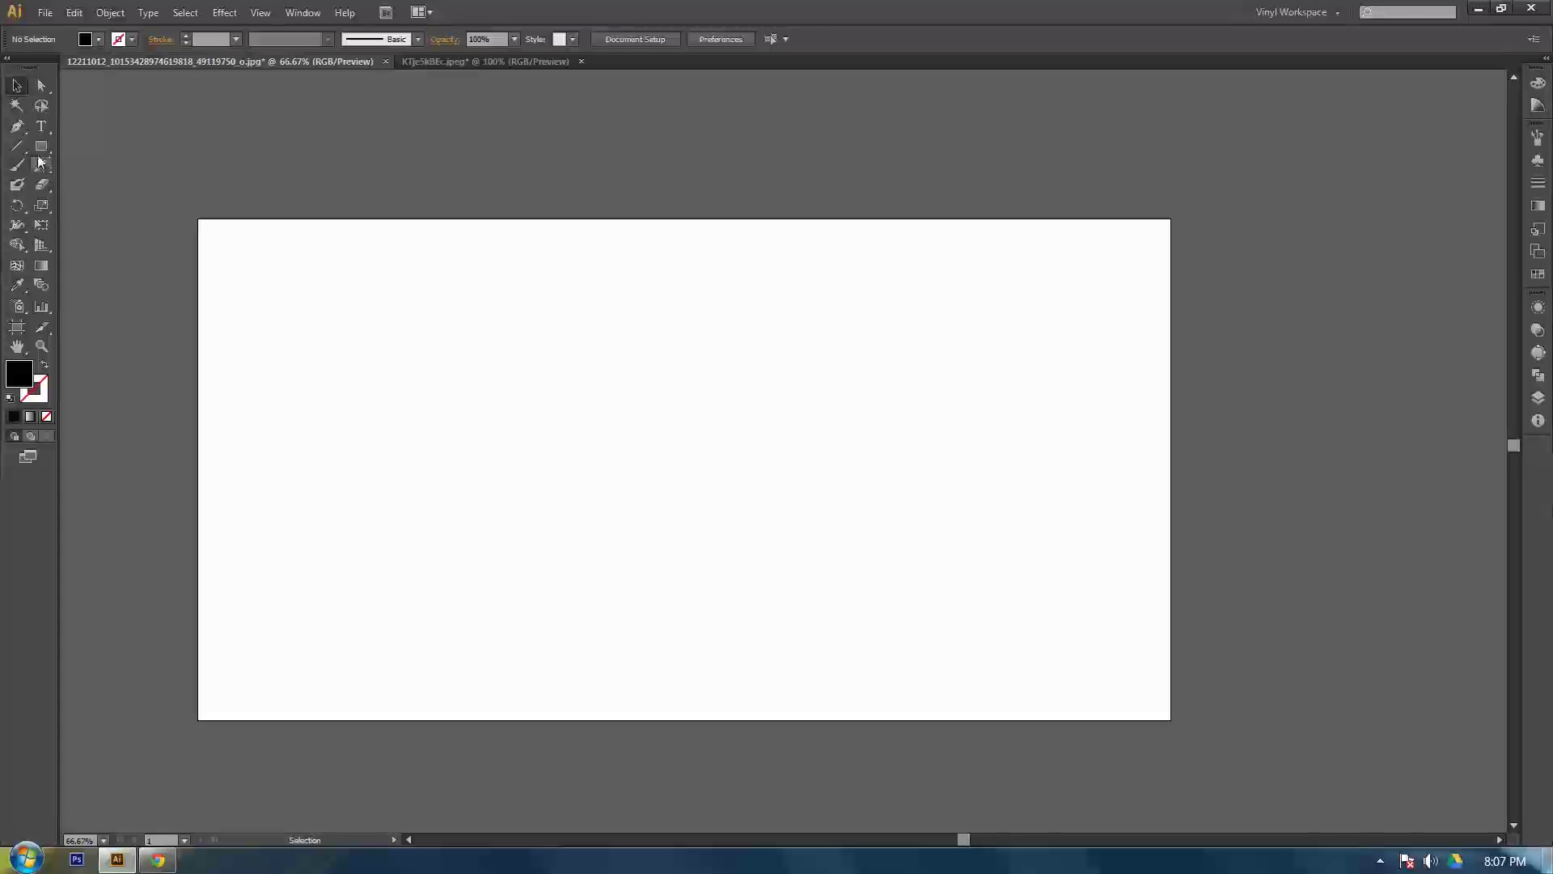
Create a text object reading 'Kentucky' with 'Wildcats' on the line below
click(42, 126)
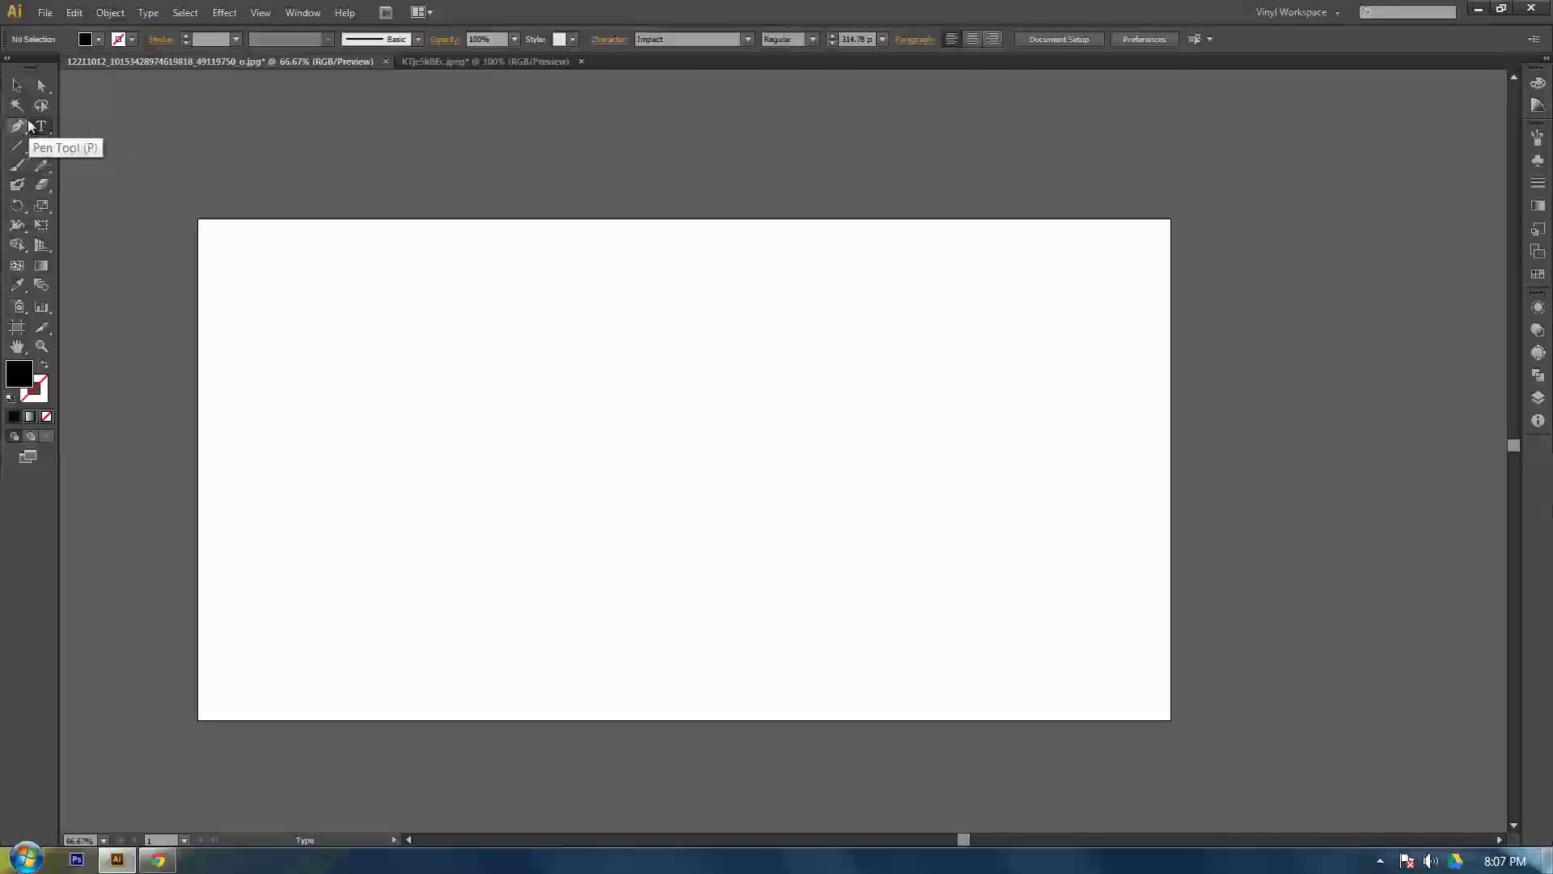
click(424, 429)
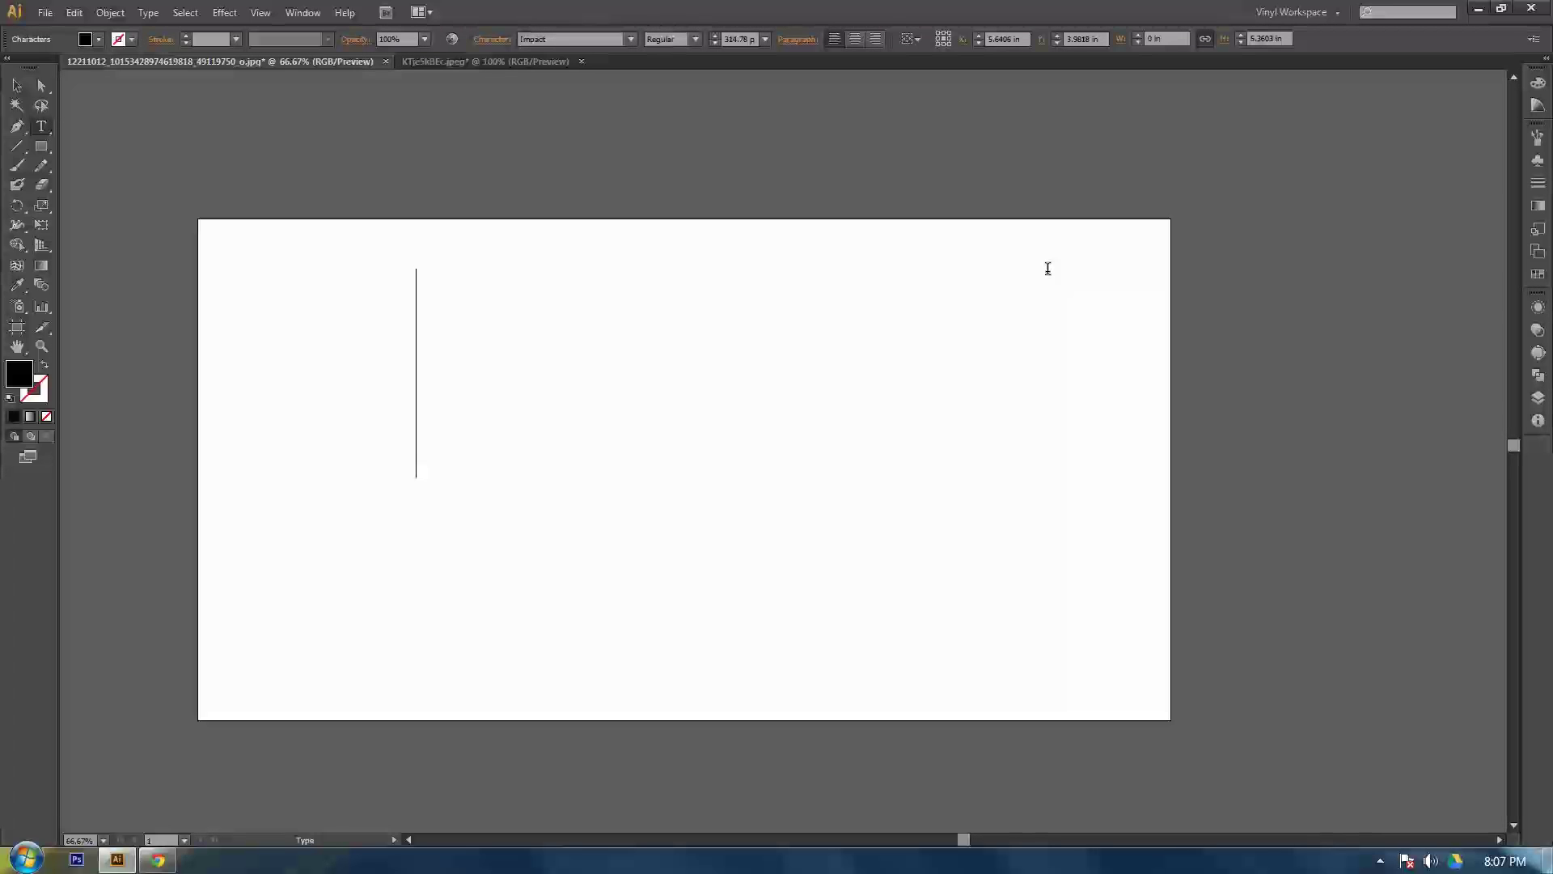
text(K)
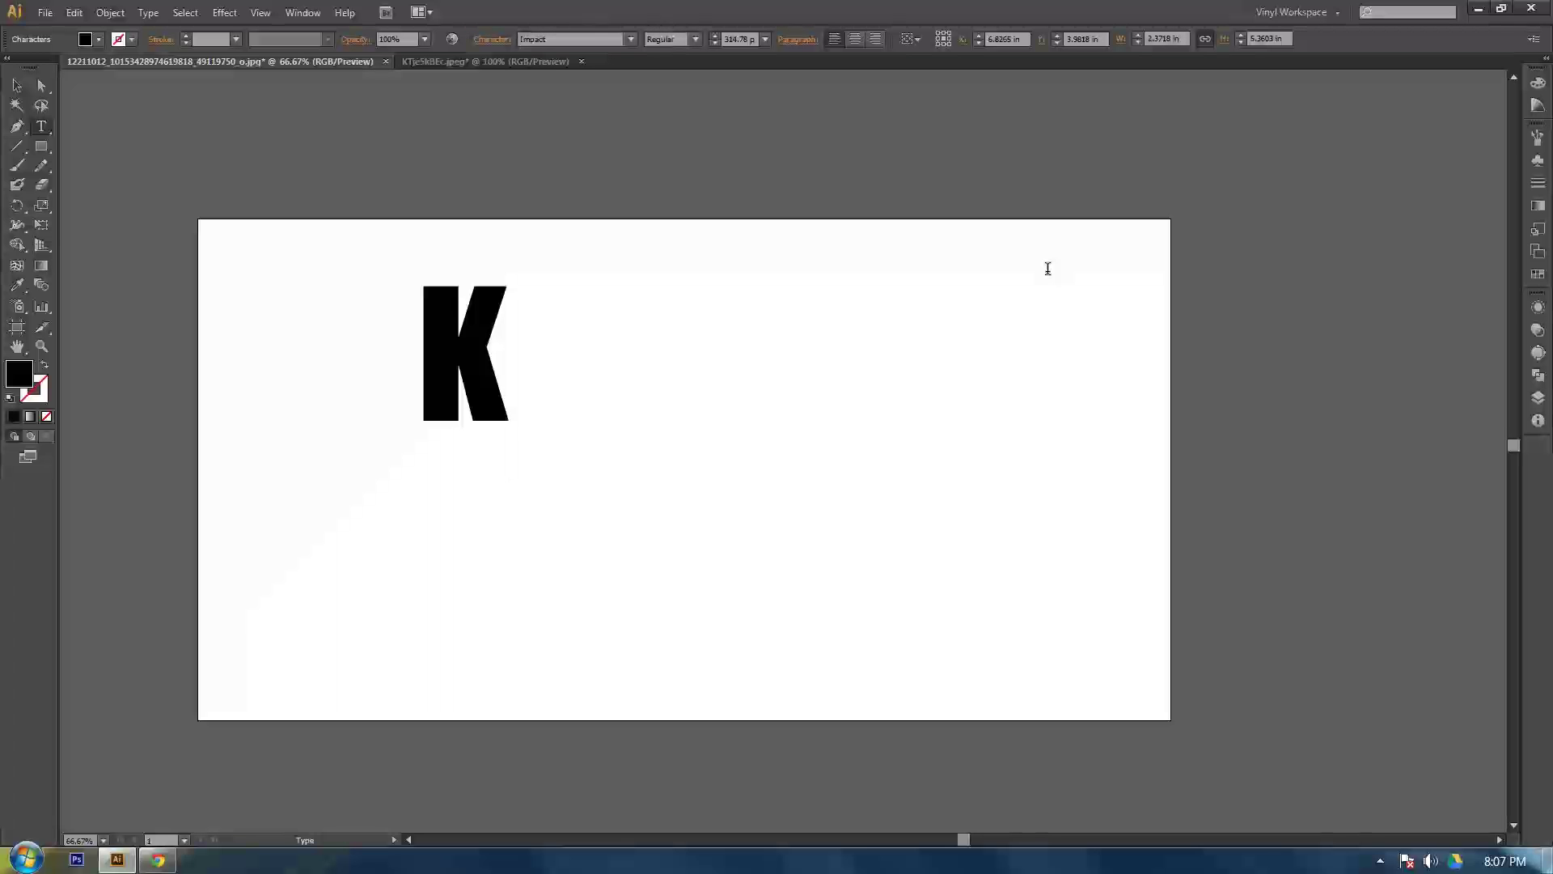
text(entucky)
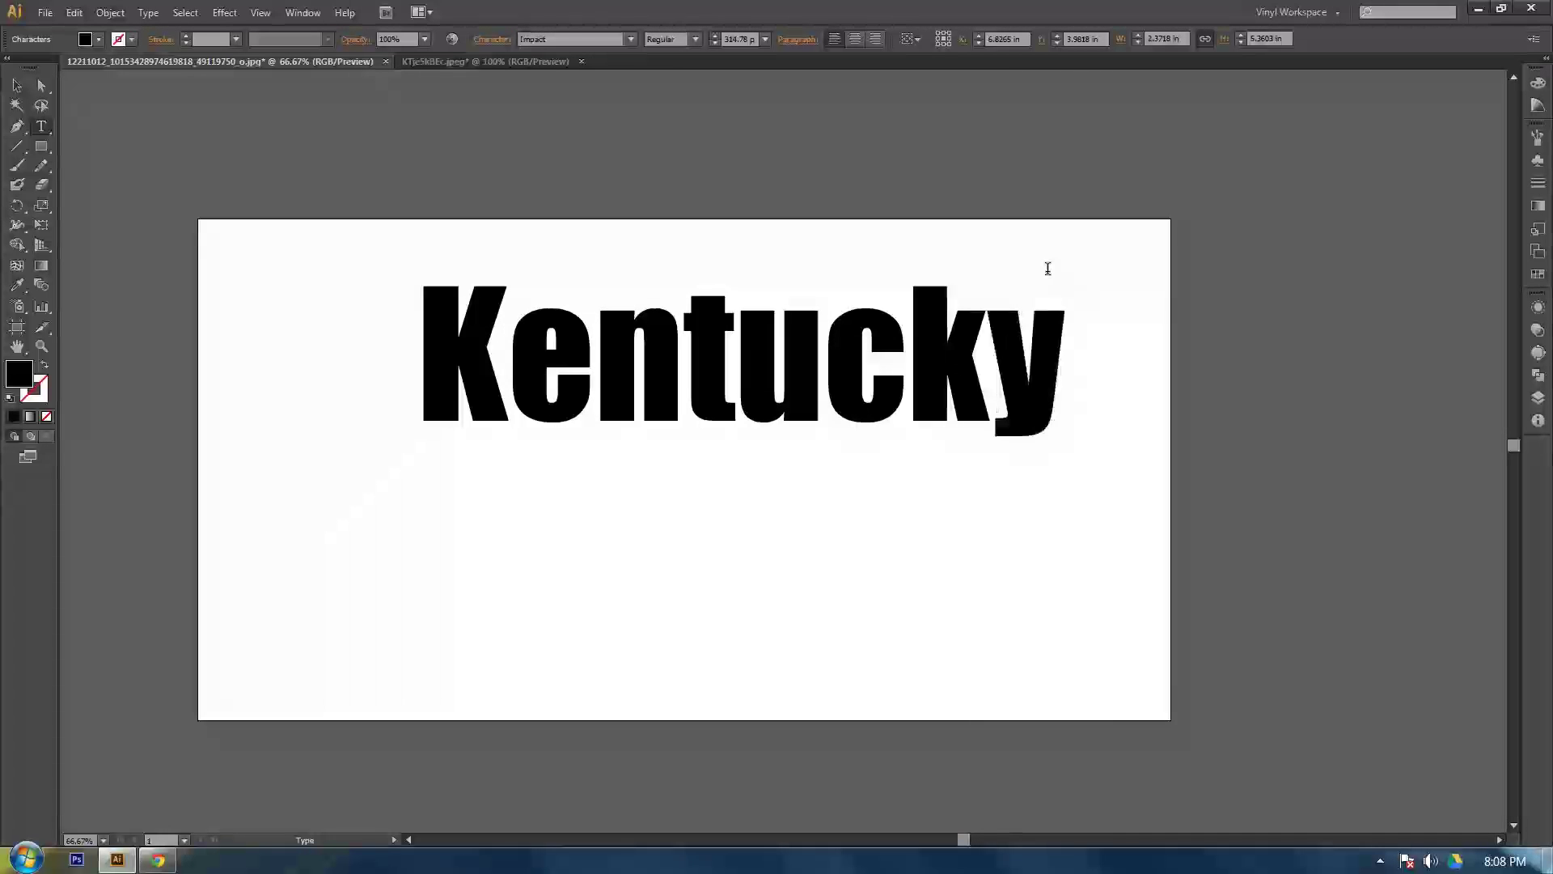
key(Return)
text(Wild)
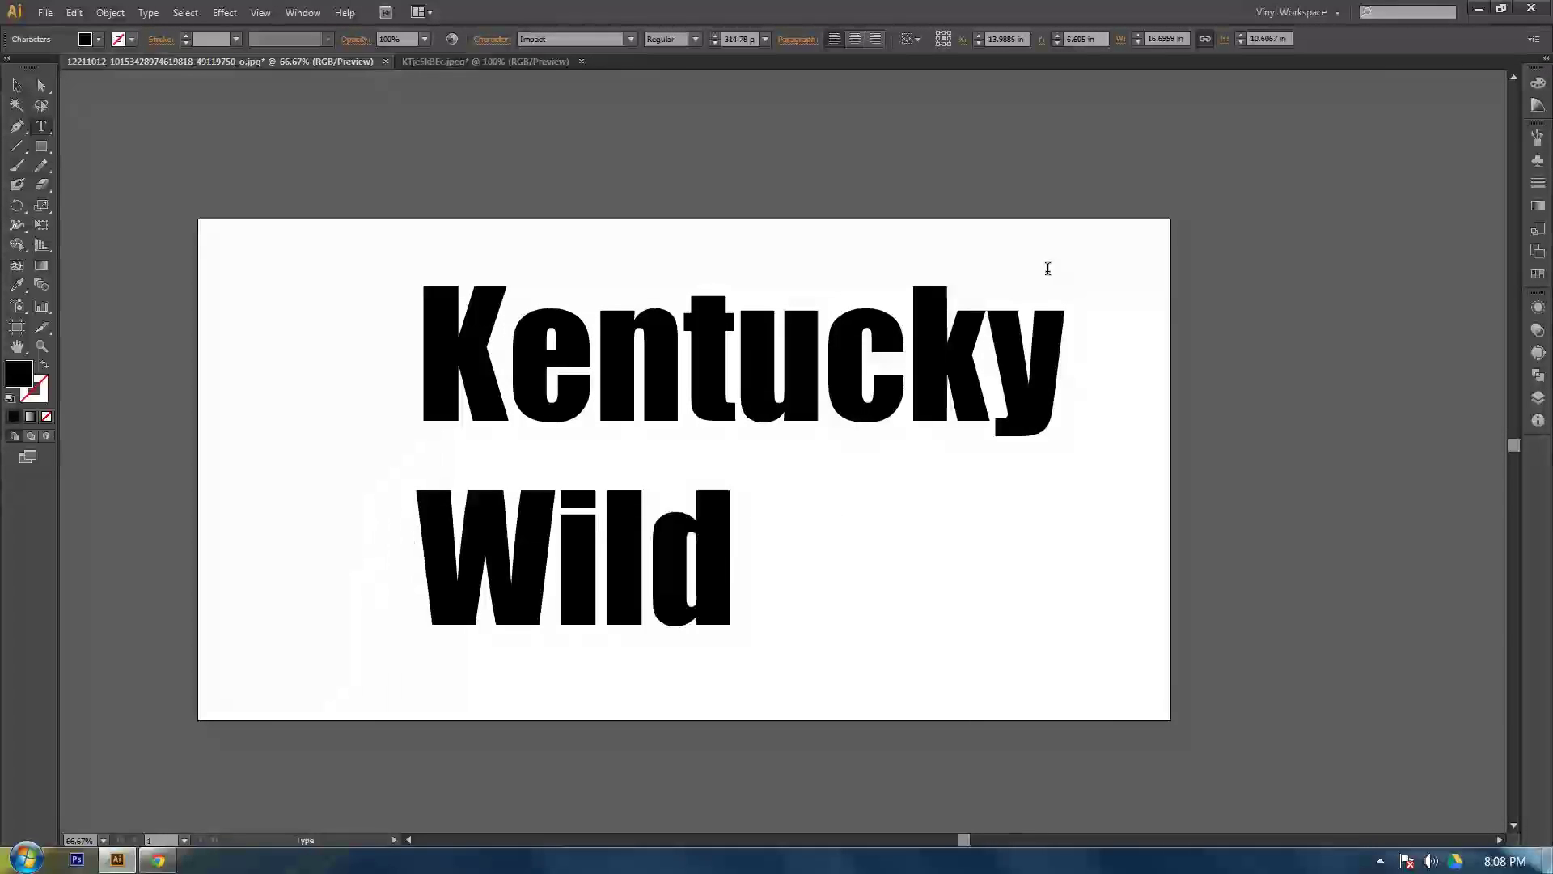
text(cats)
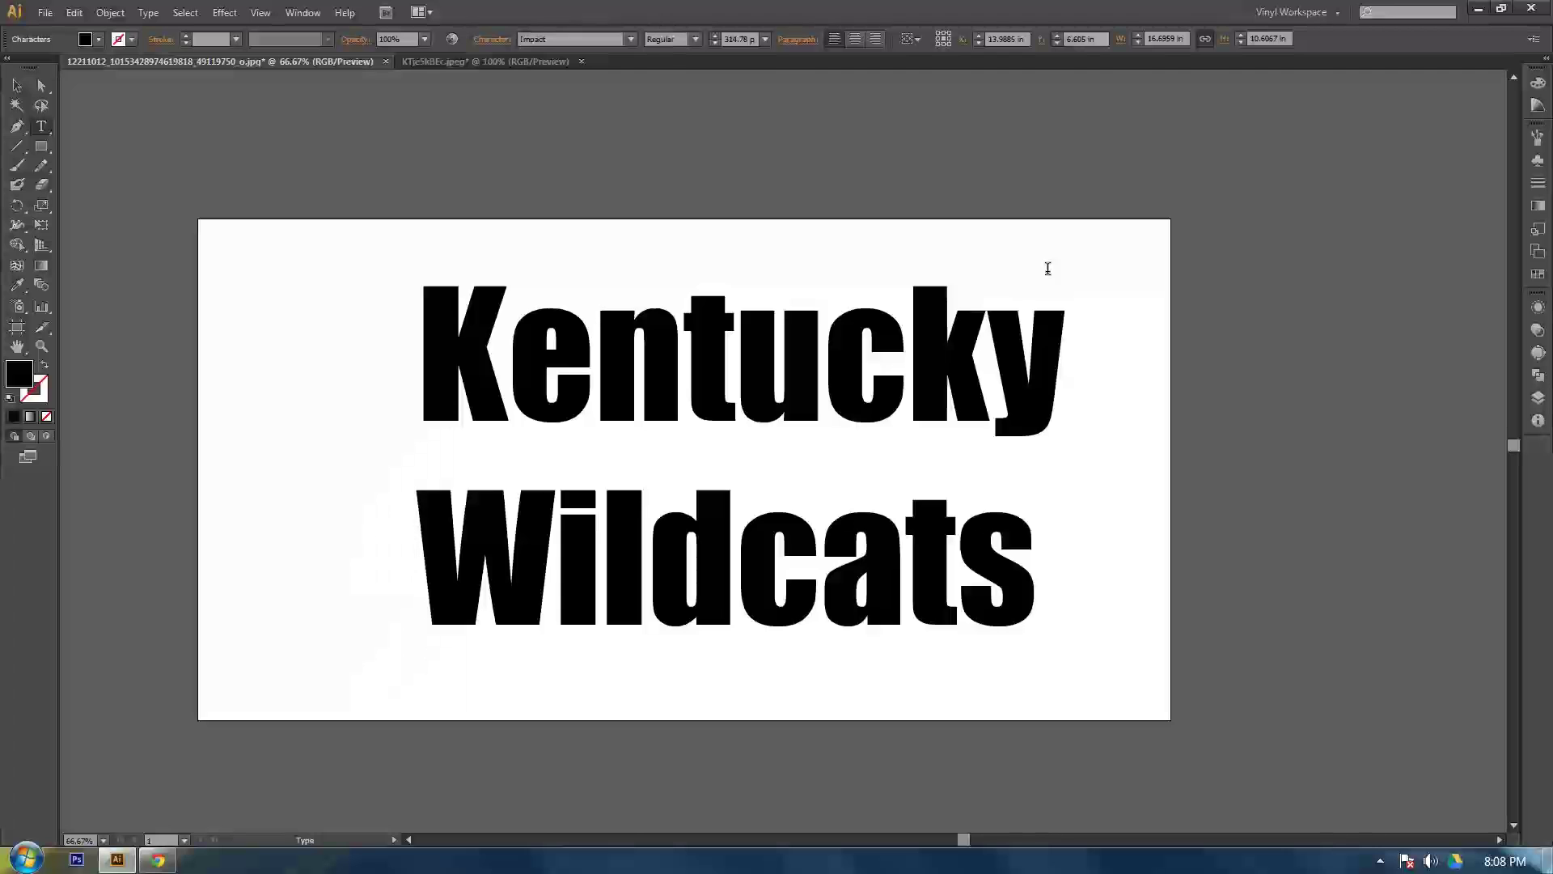
Centre-align the two text lines and move the text to the middle of the artboard
click(14, 92)
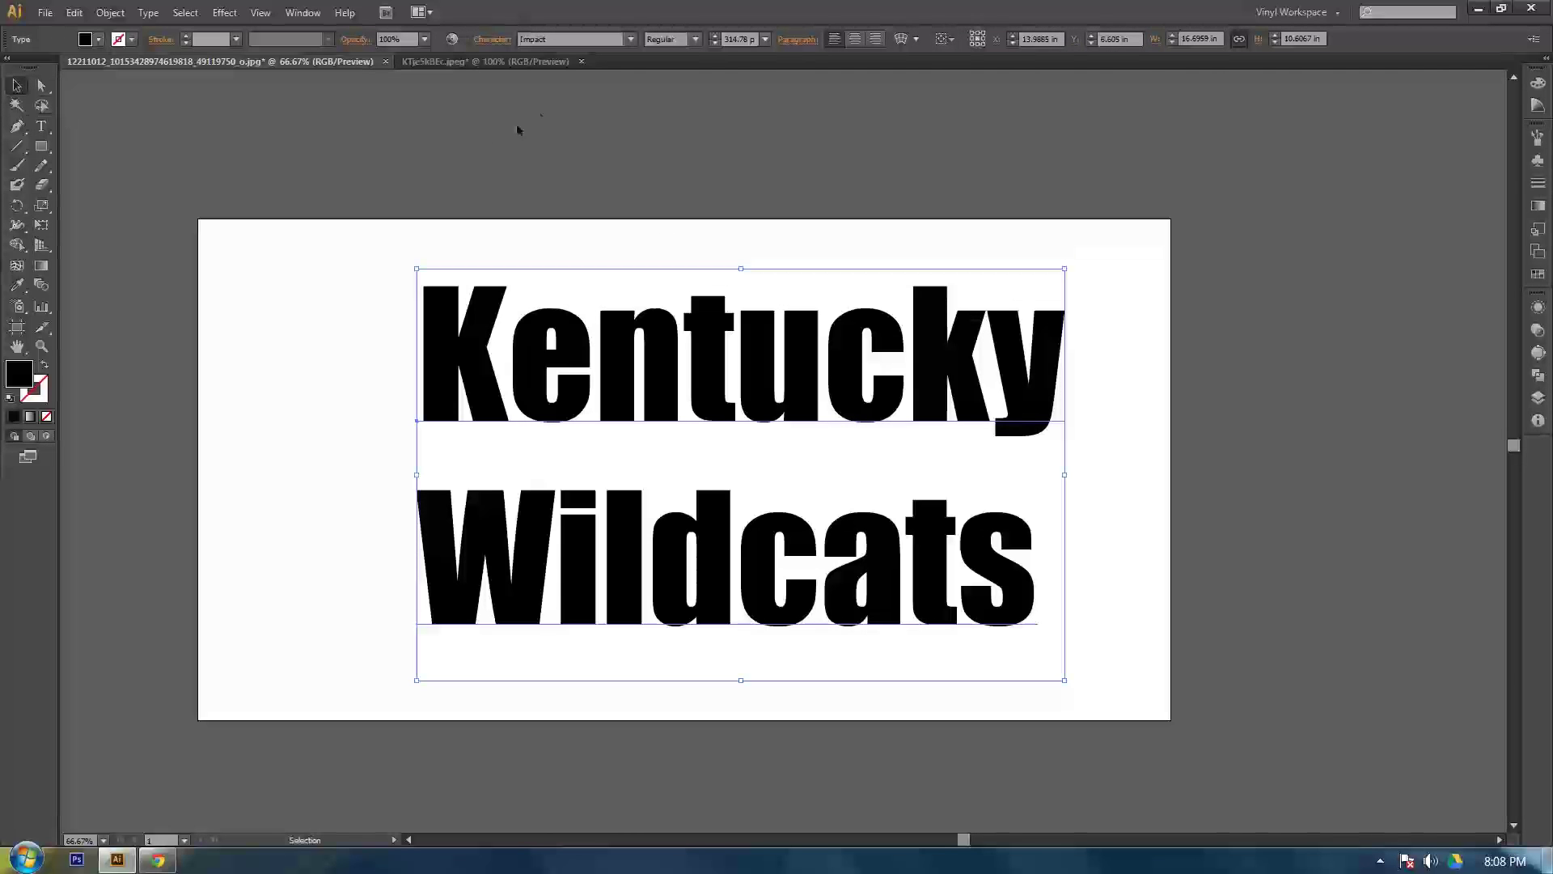
click(855, 39)
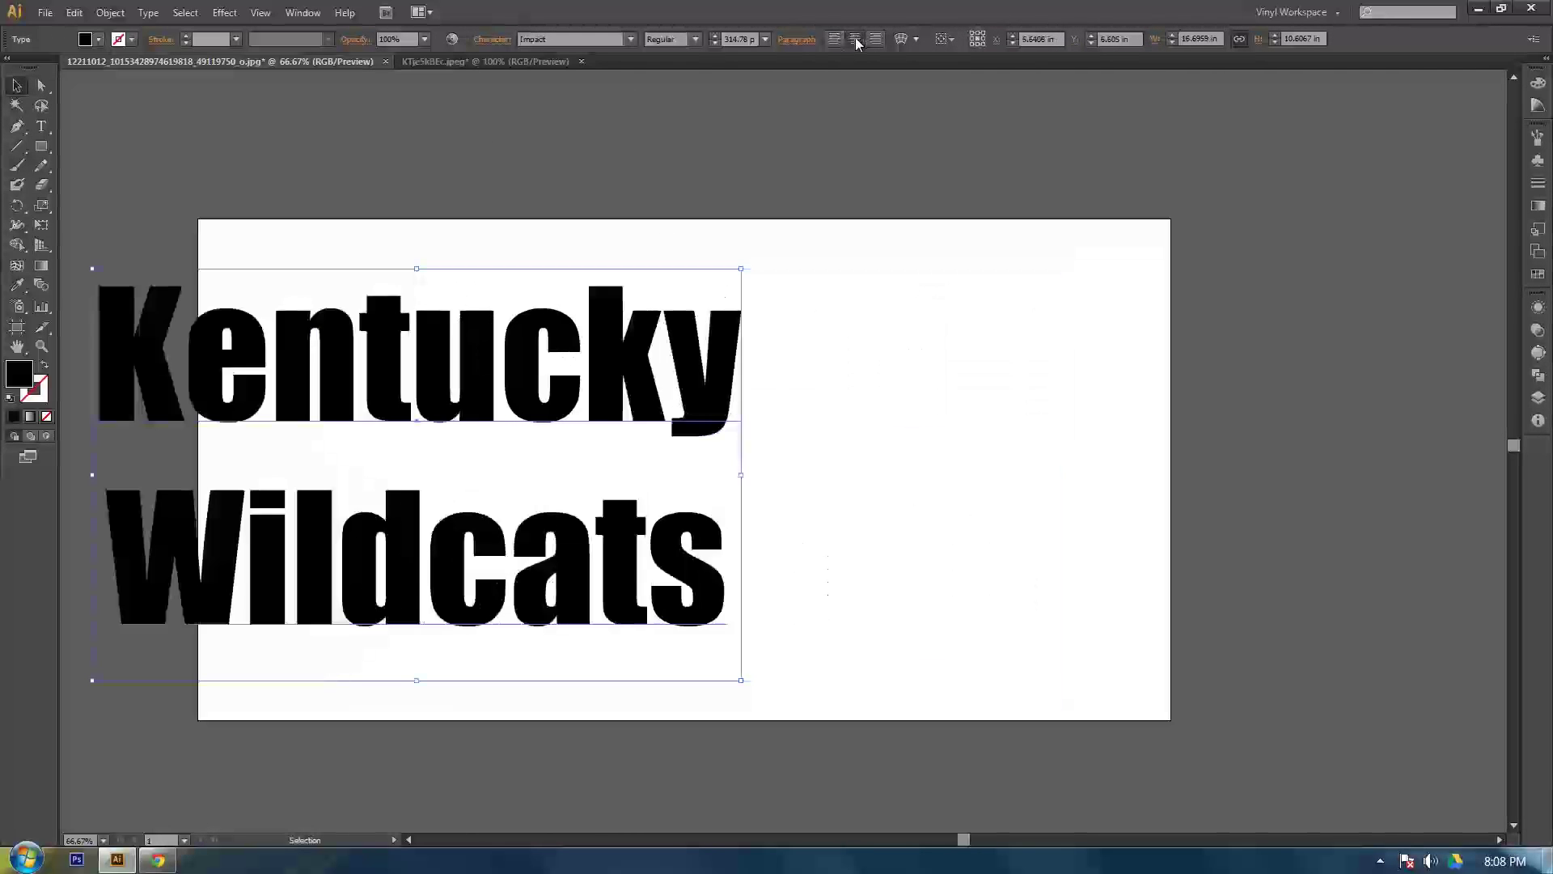
drag(489, 356, 732, 349)
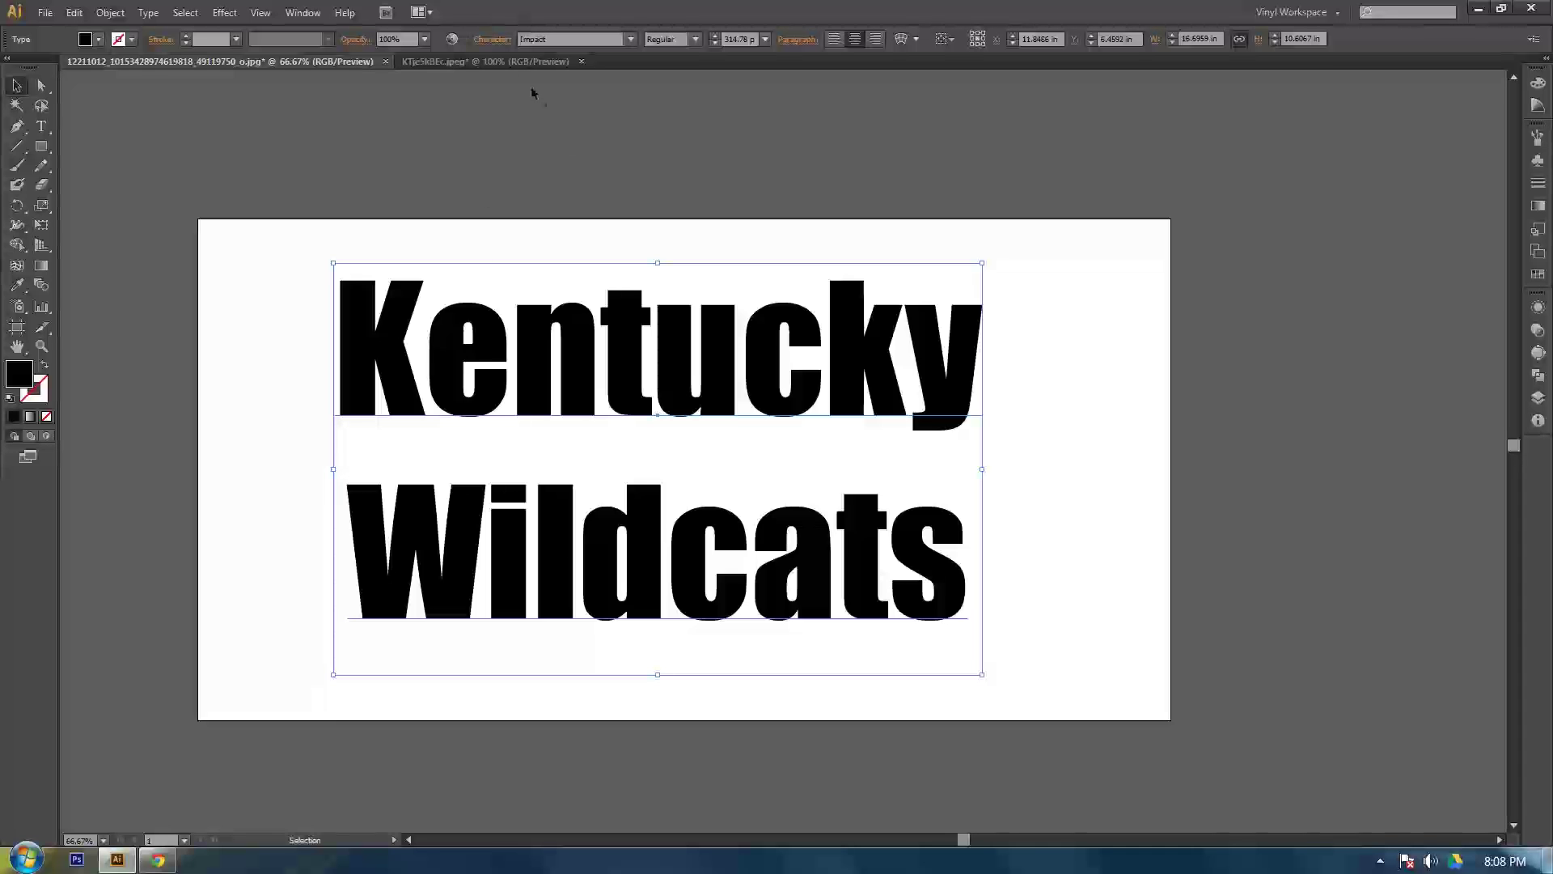
Lower the text leading to 271 pt in the Character panel
click(498, 39)
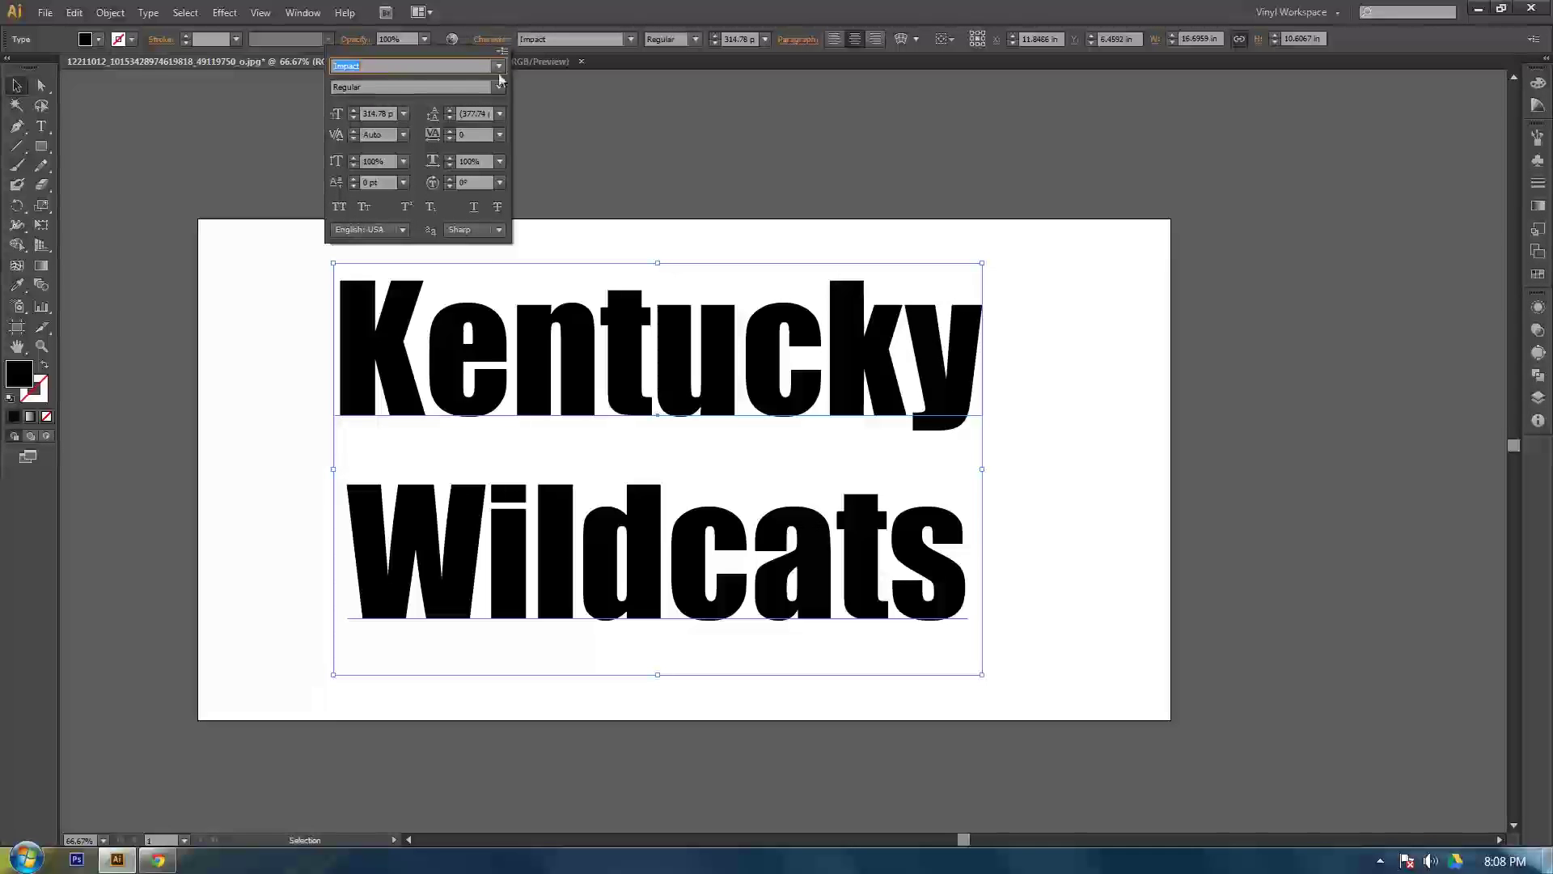
click(450, 111)
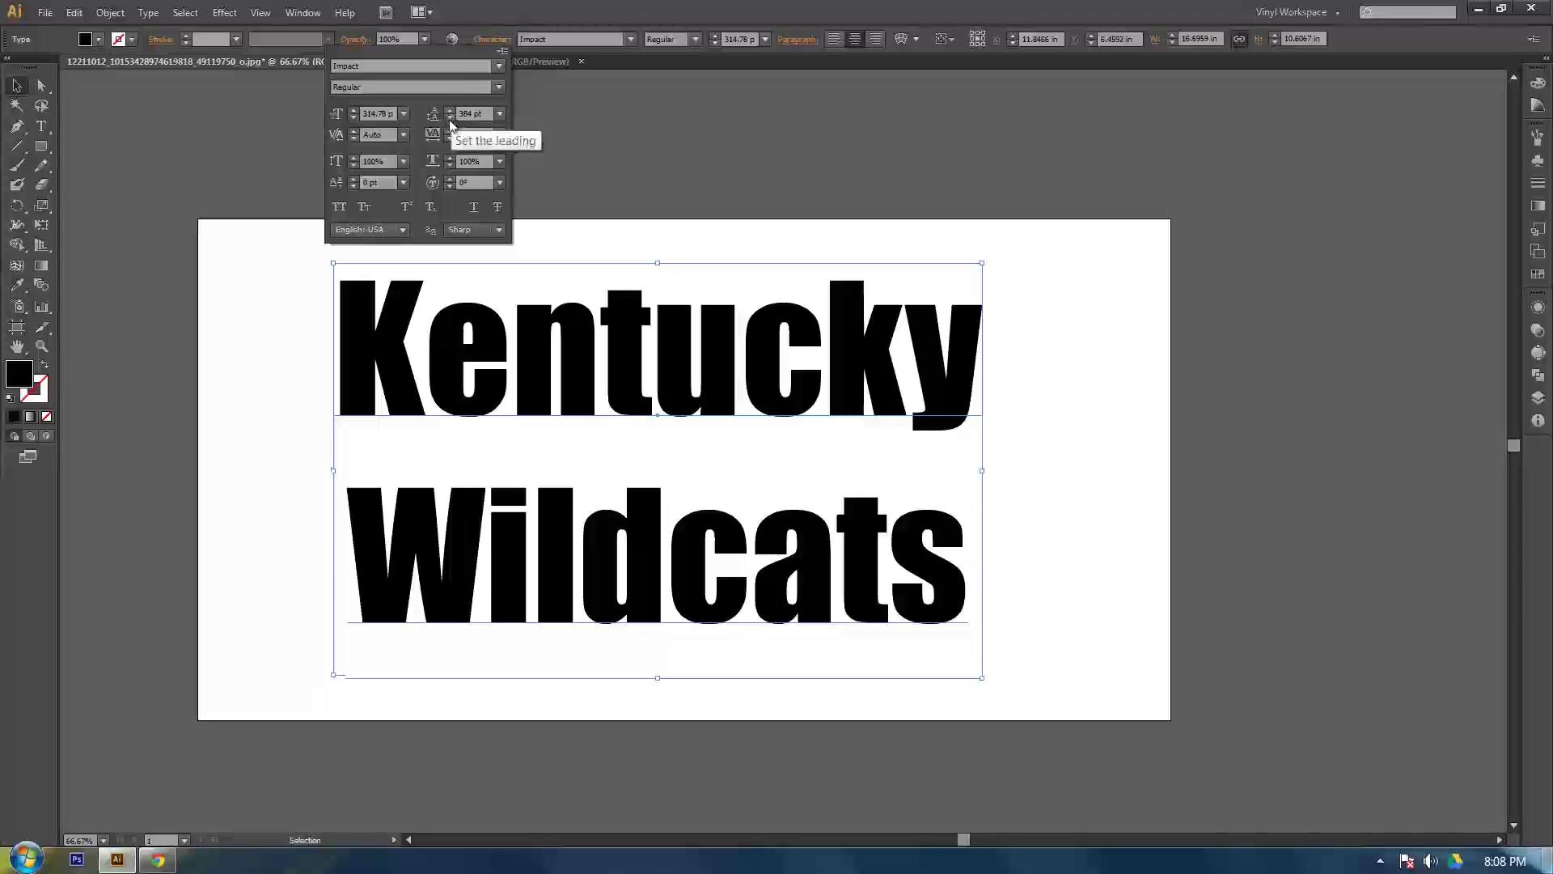
click(448, 120)
click(449, 120)
drag(448, 120, 448, 120)
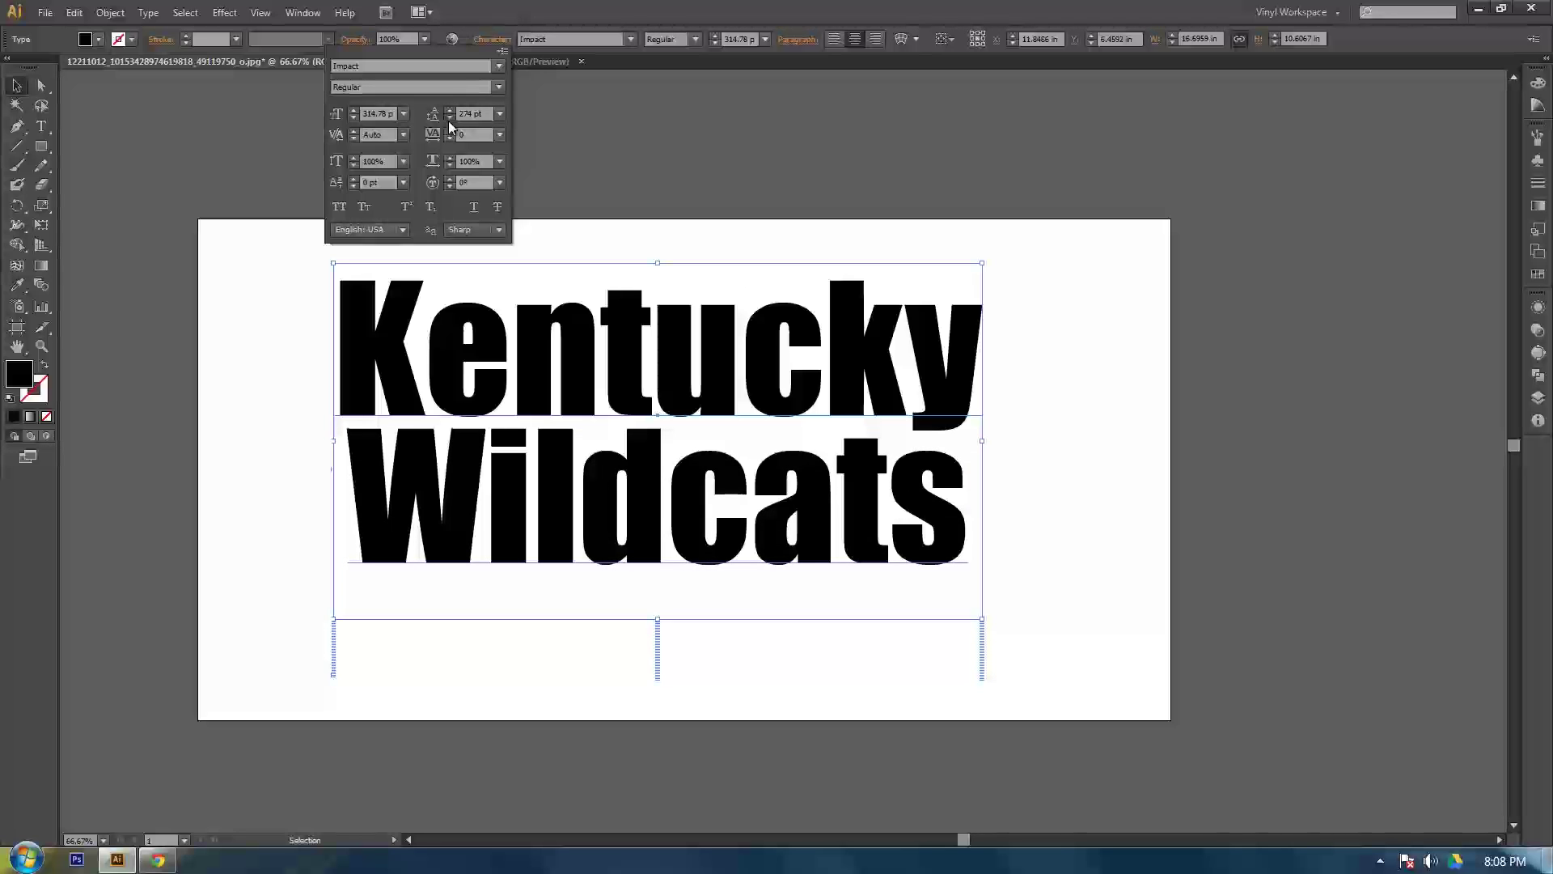
click(449, 120)
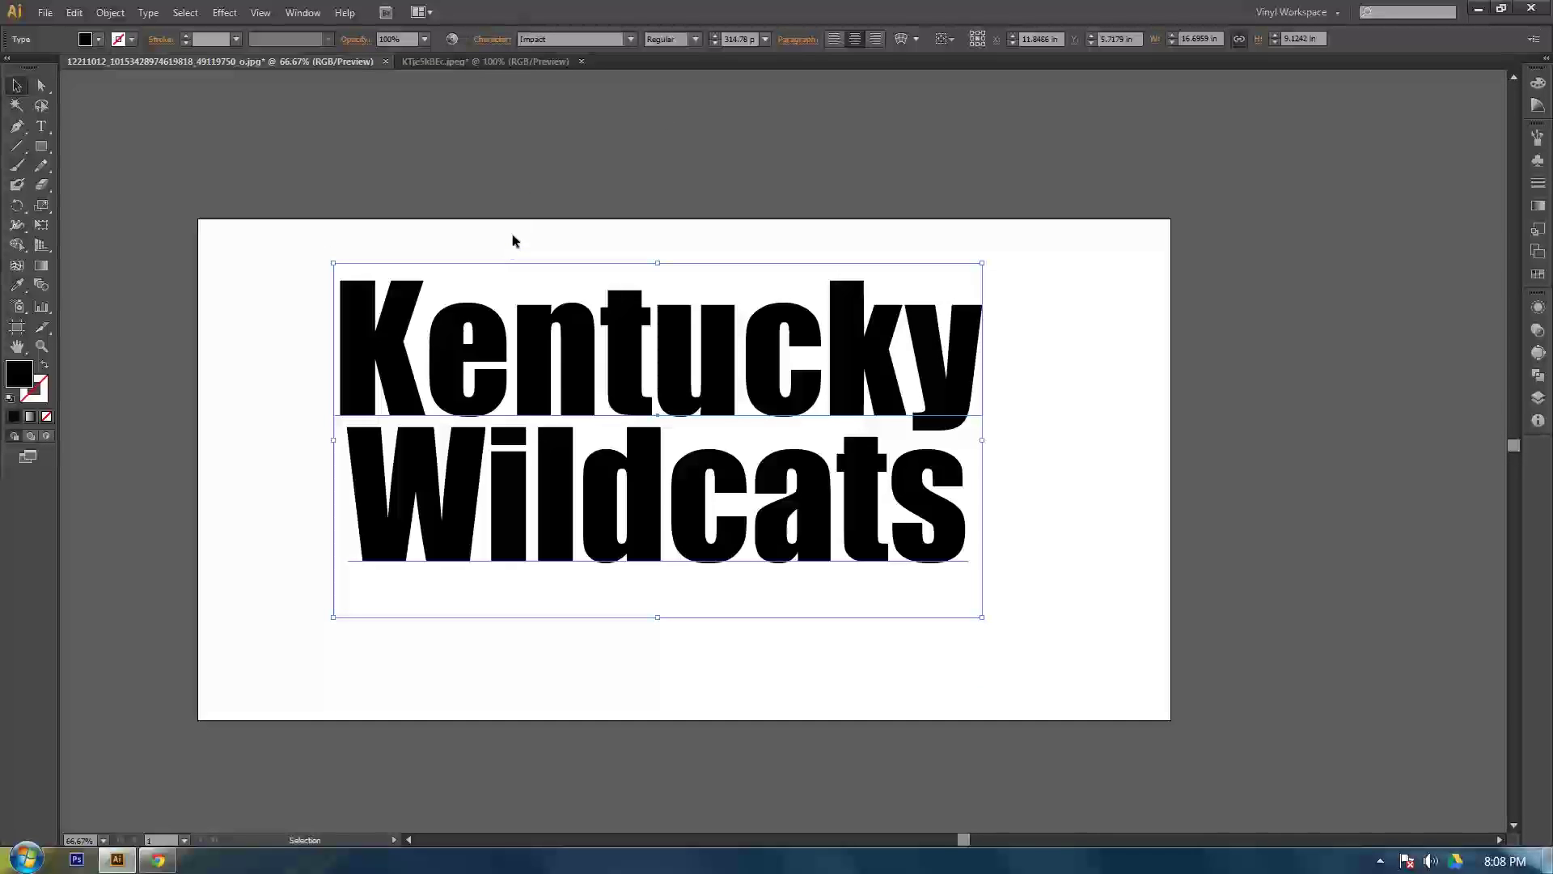
click(478, 61)
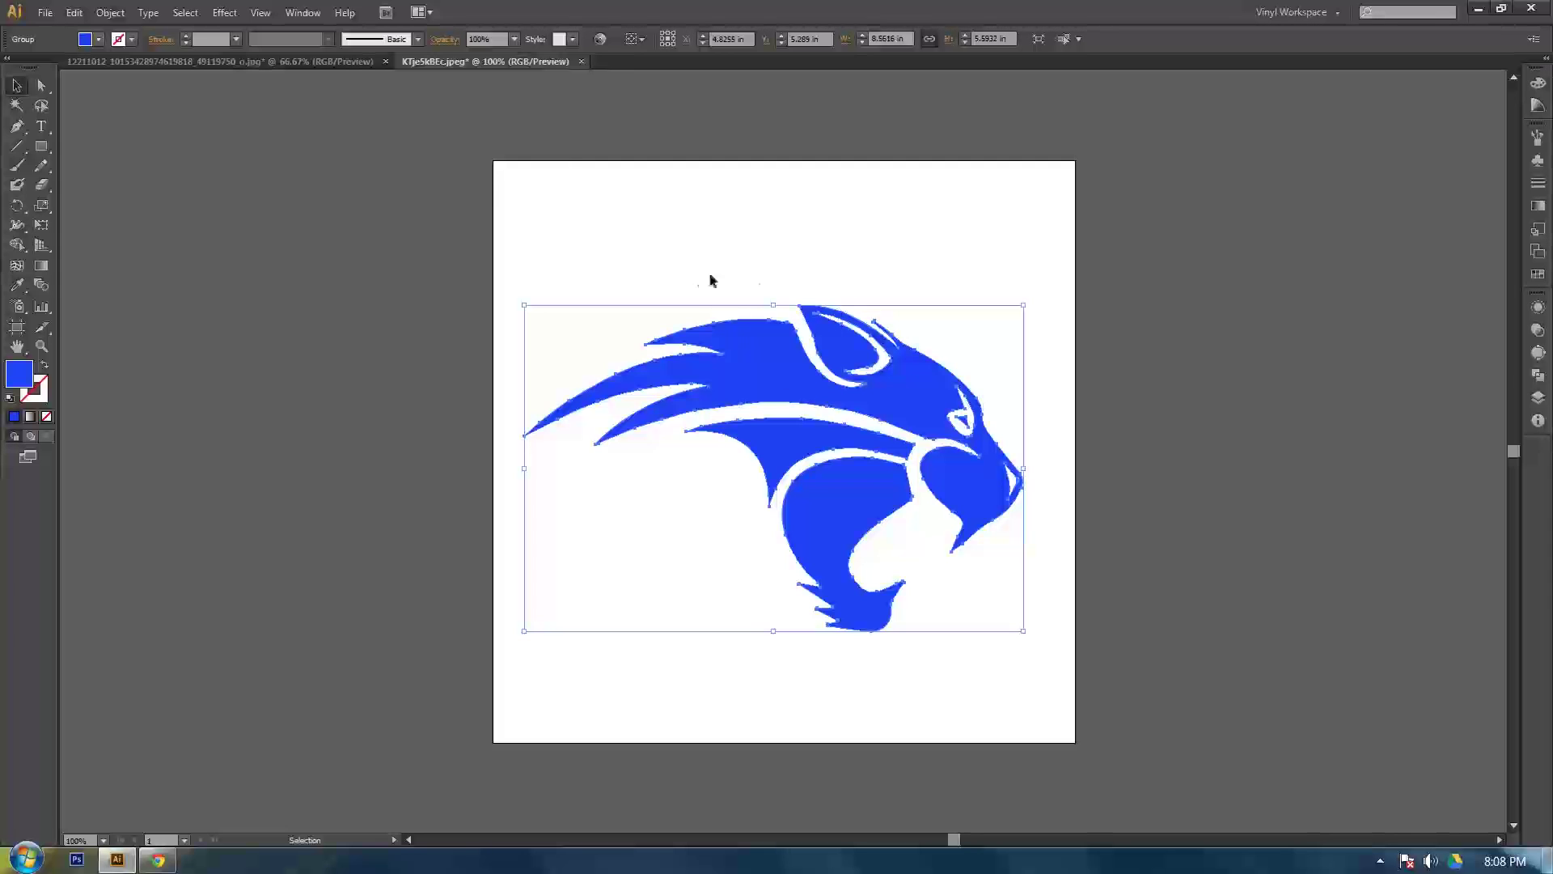
Carry the blue wildcat group into the text document, accepting the colour conversion warning
click(684, 235)
click(768, 379)
drag(764, 382, 290, 105)
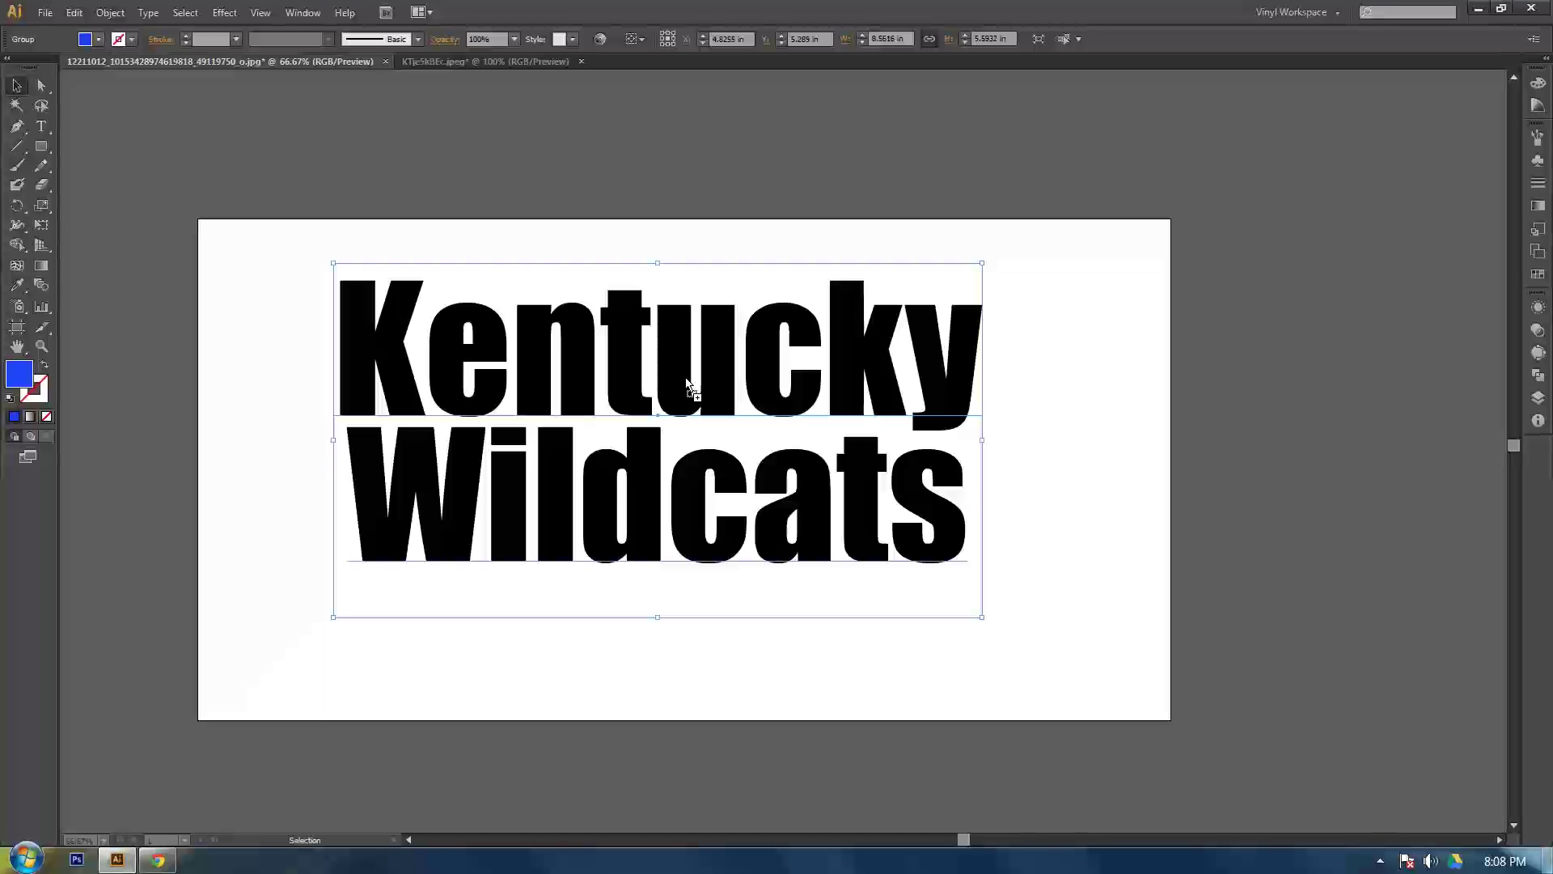
drag(686, 378, 686, 378)
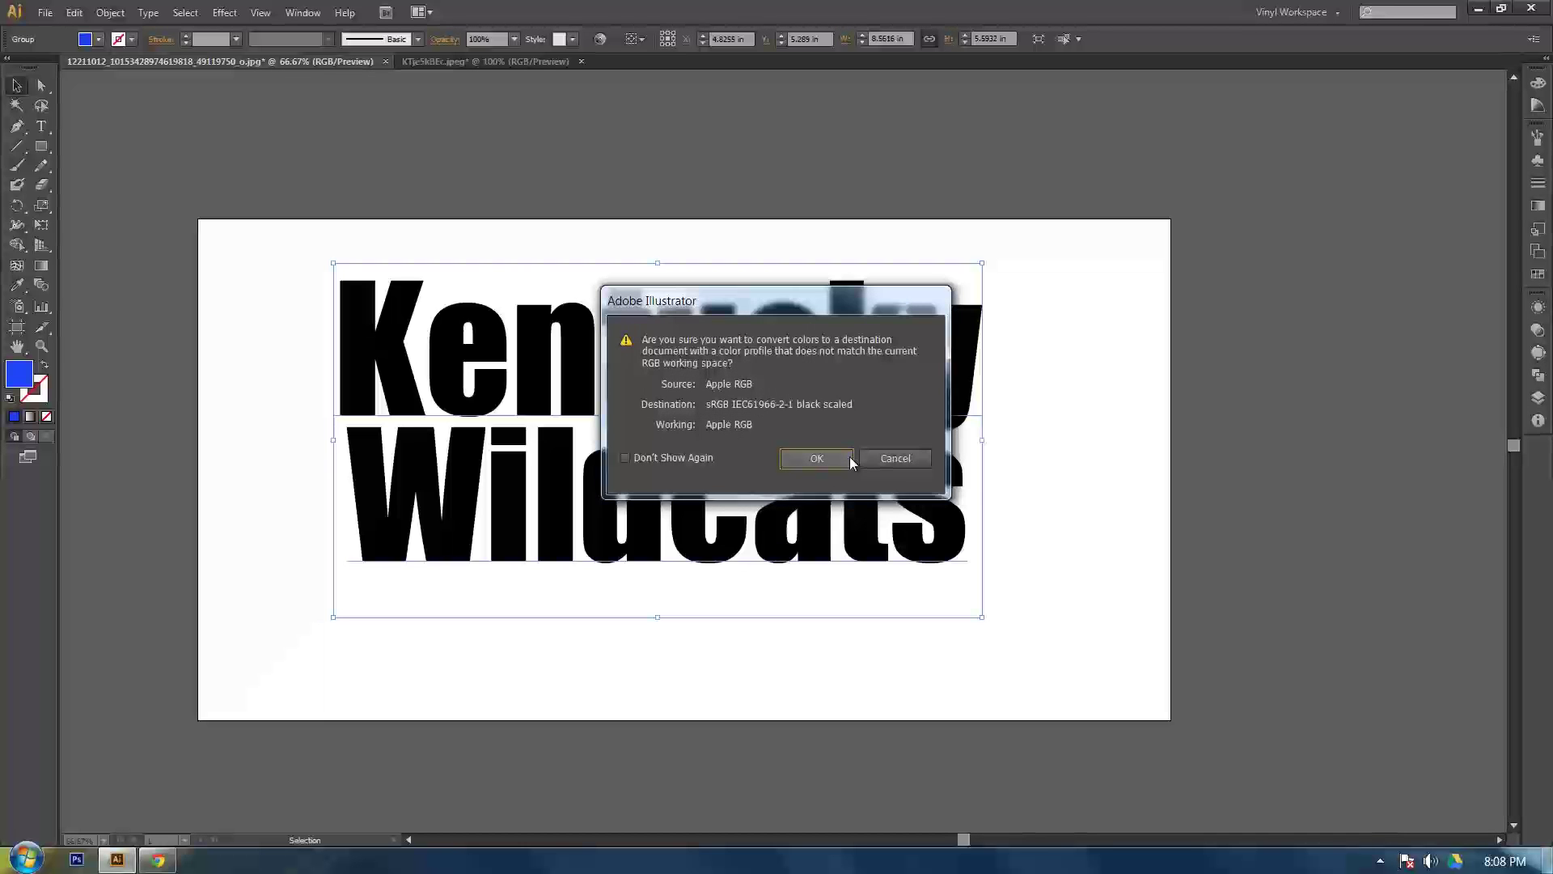
click(816, 458)
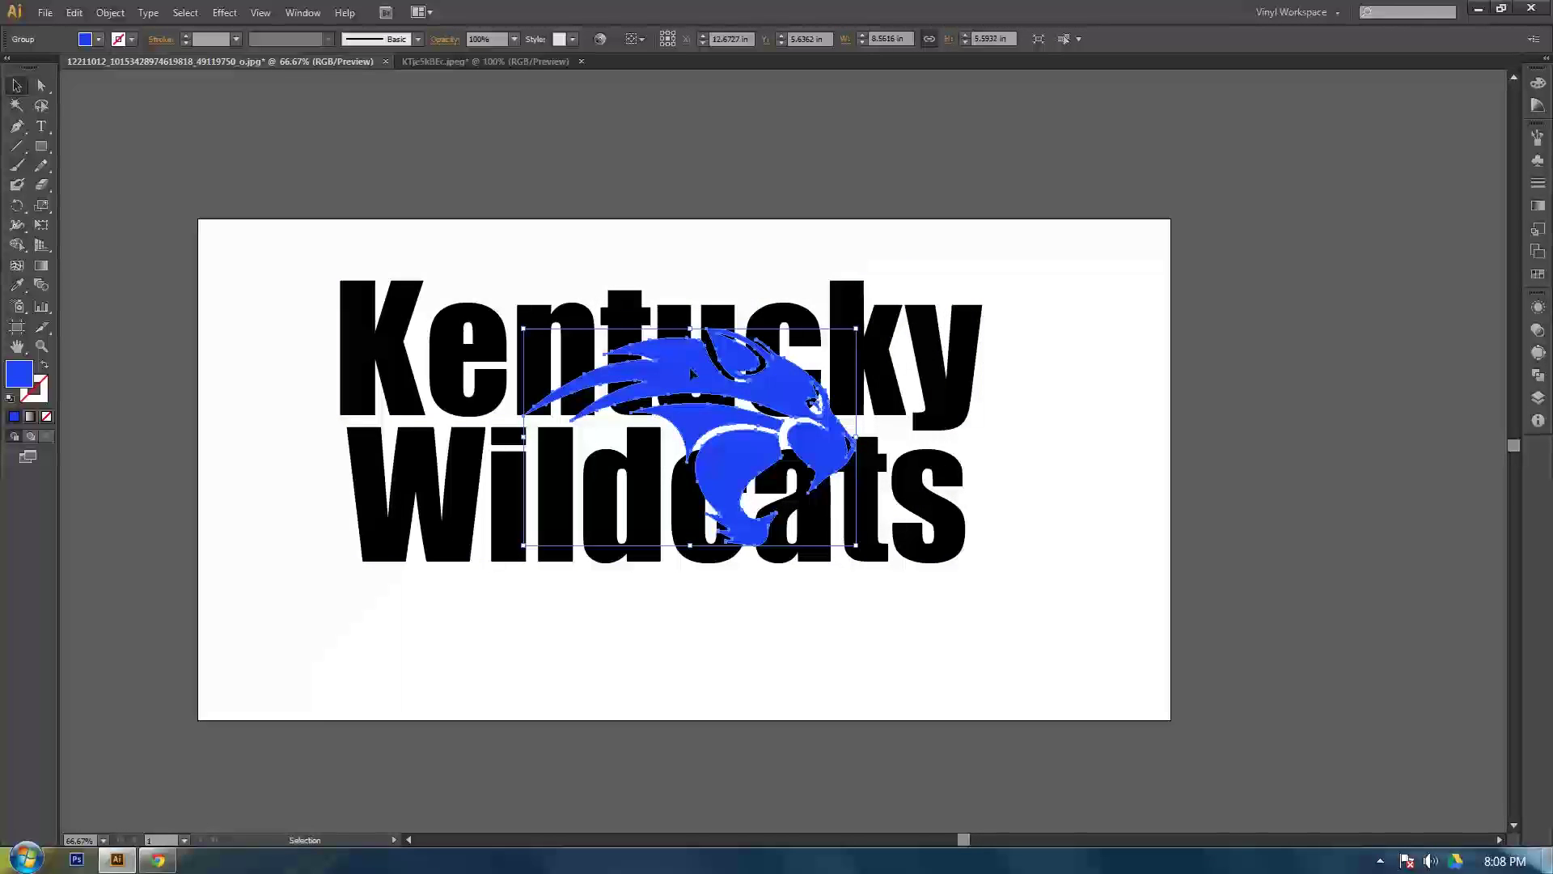
Move the wildcat left over the lettering and scale it to span the text
drag(677, 373, 551, 319)
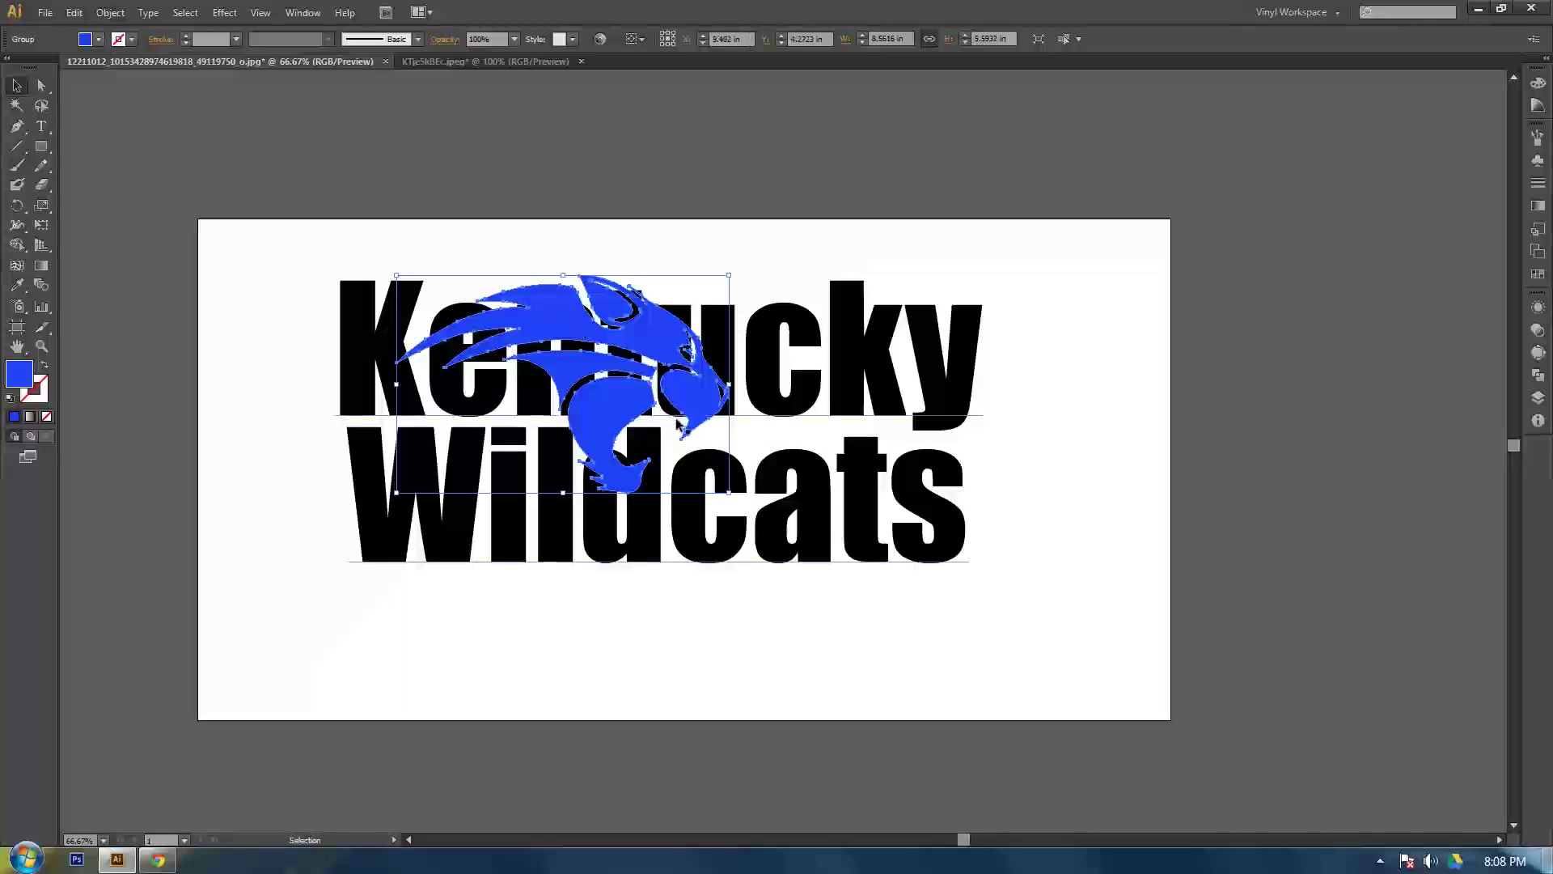
drag(730, 493, 859, 569)
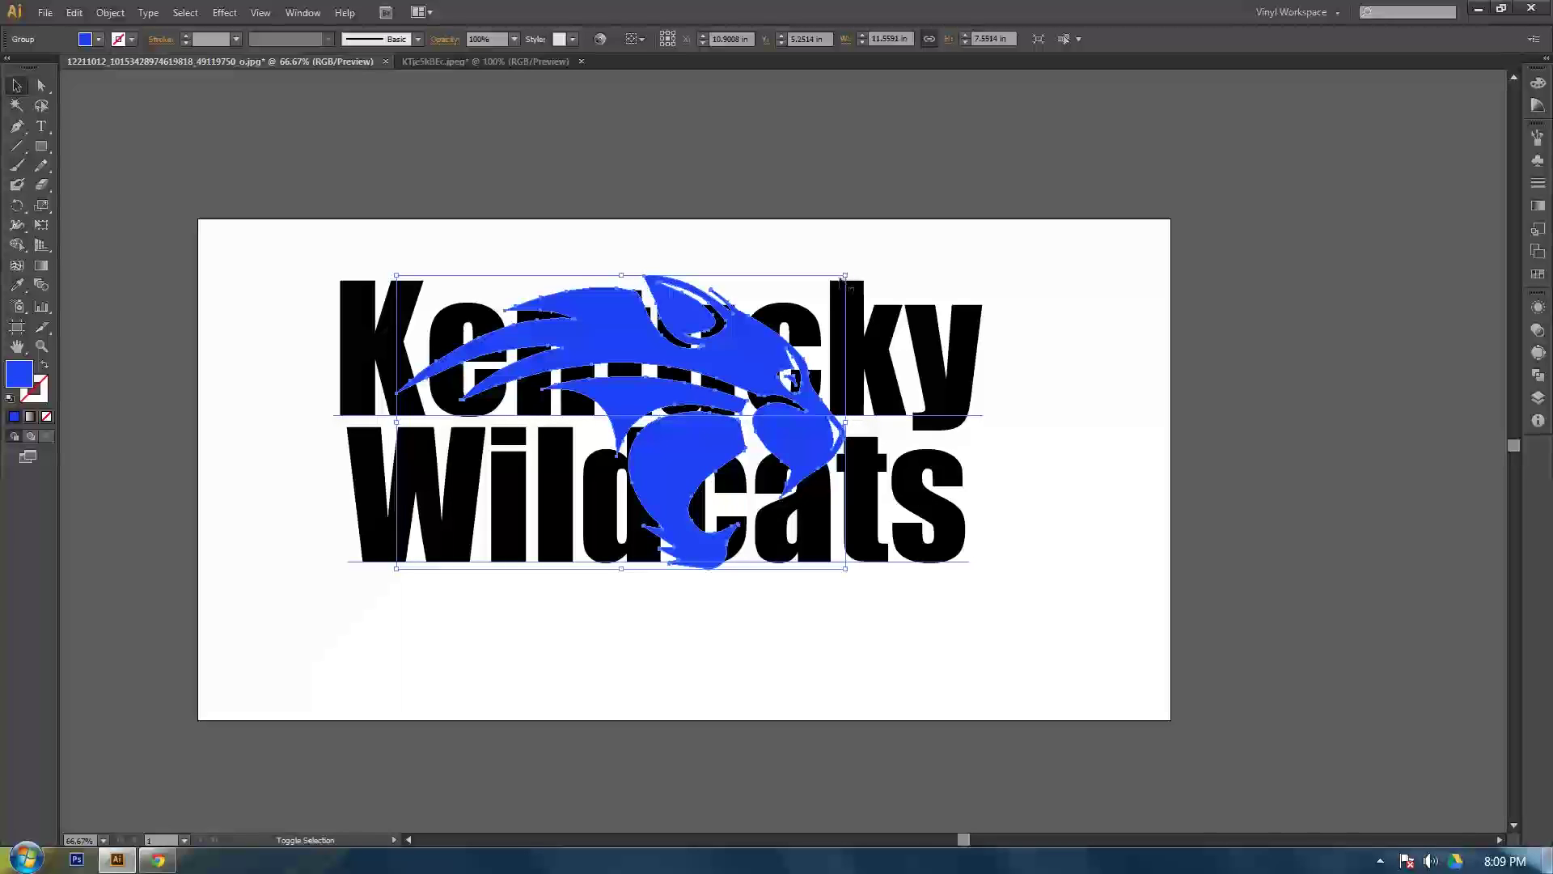
drag(846, 275, 823, 288)
click(289, 208)
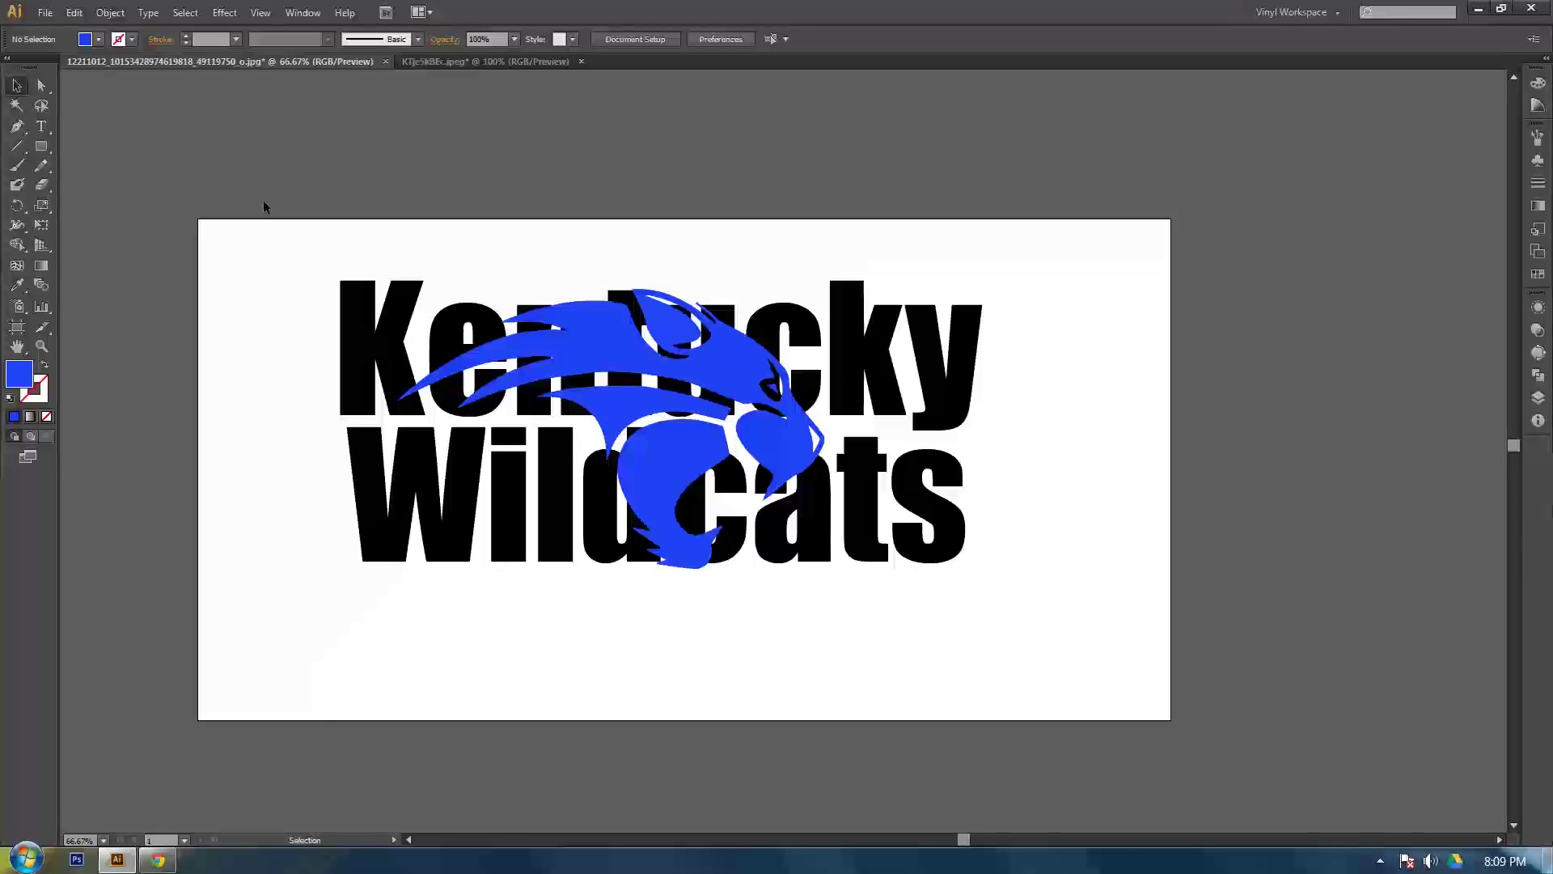
Centre the wildcat horizontally and vertically over the Kentucky Wildcats text
drag(264, 208, 985, 639)
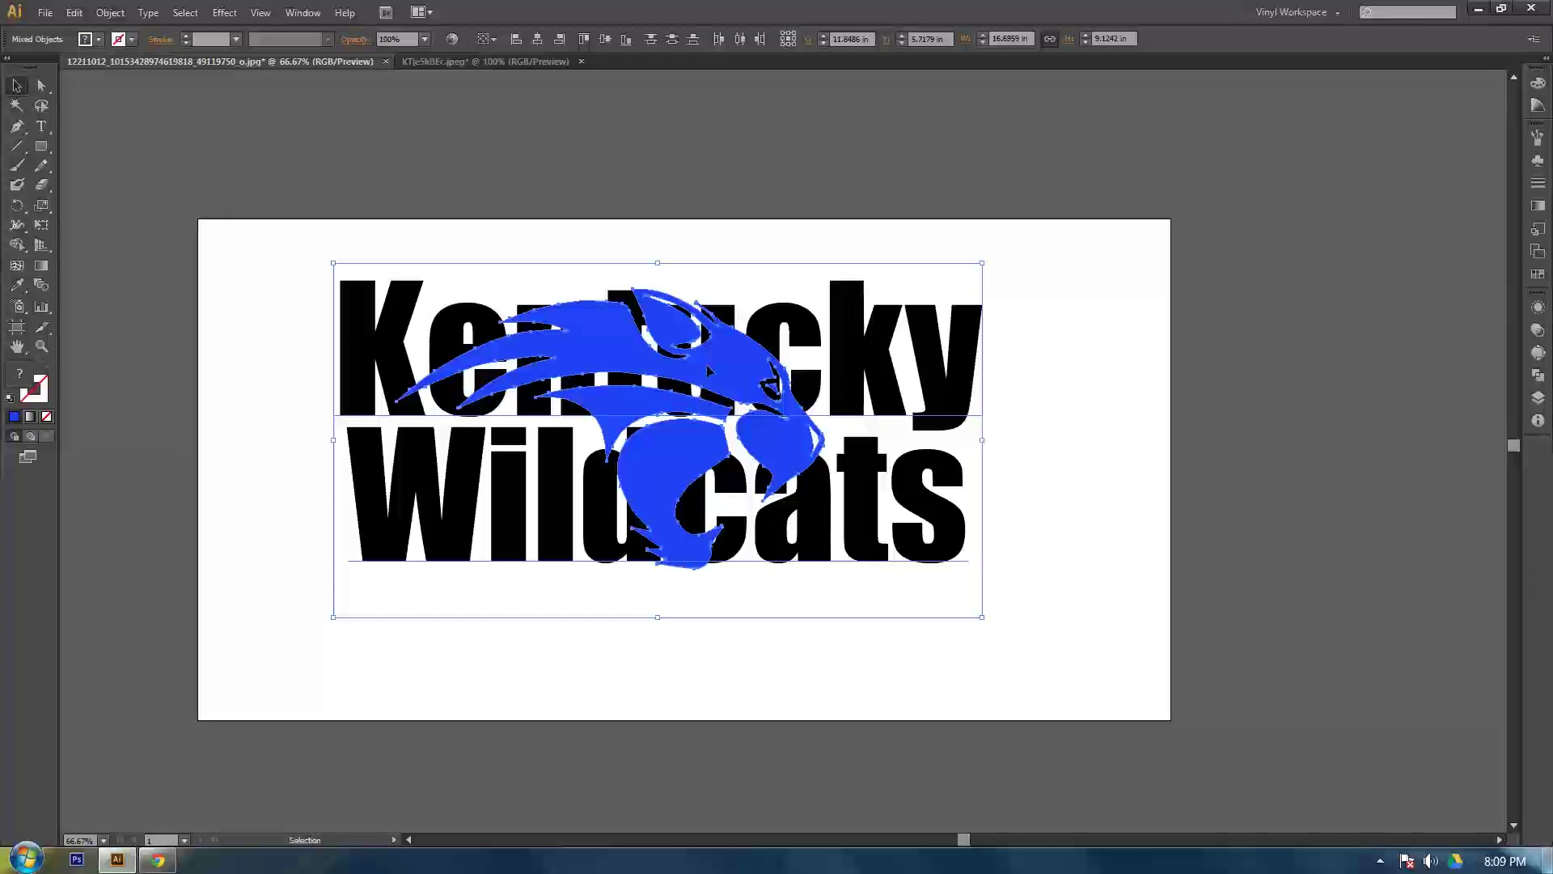
click(542, 40)
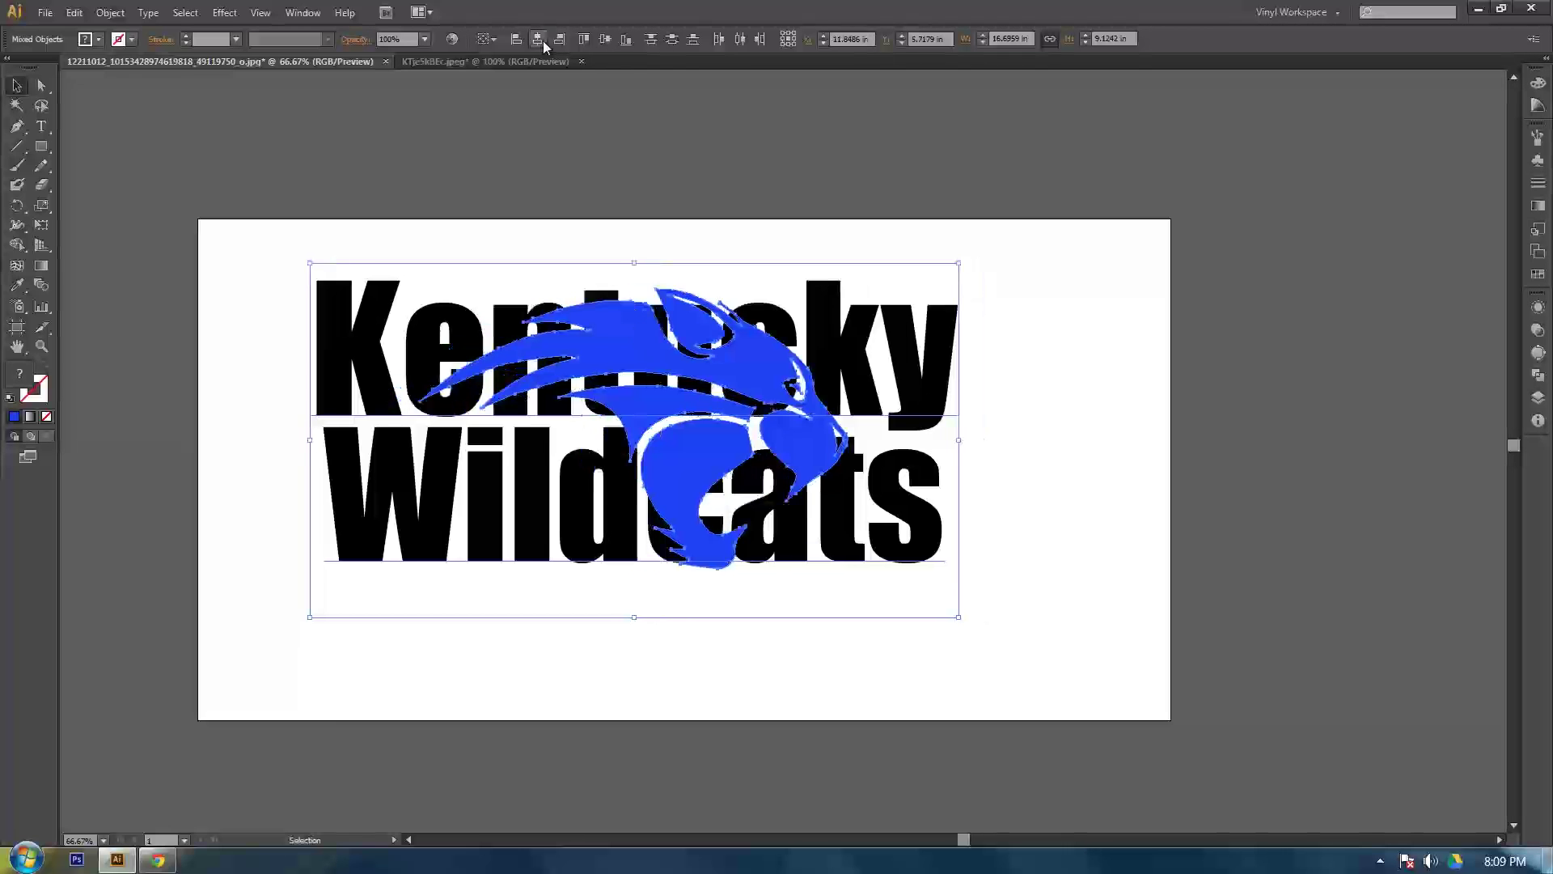
click(608, 38)
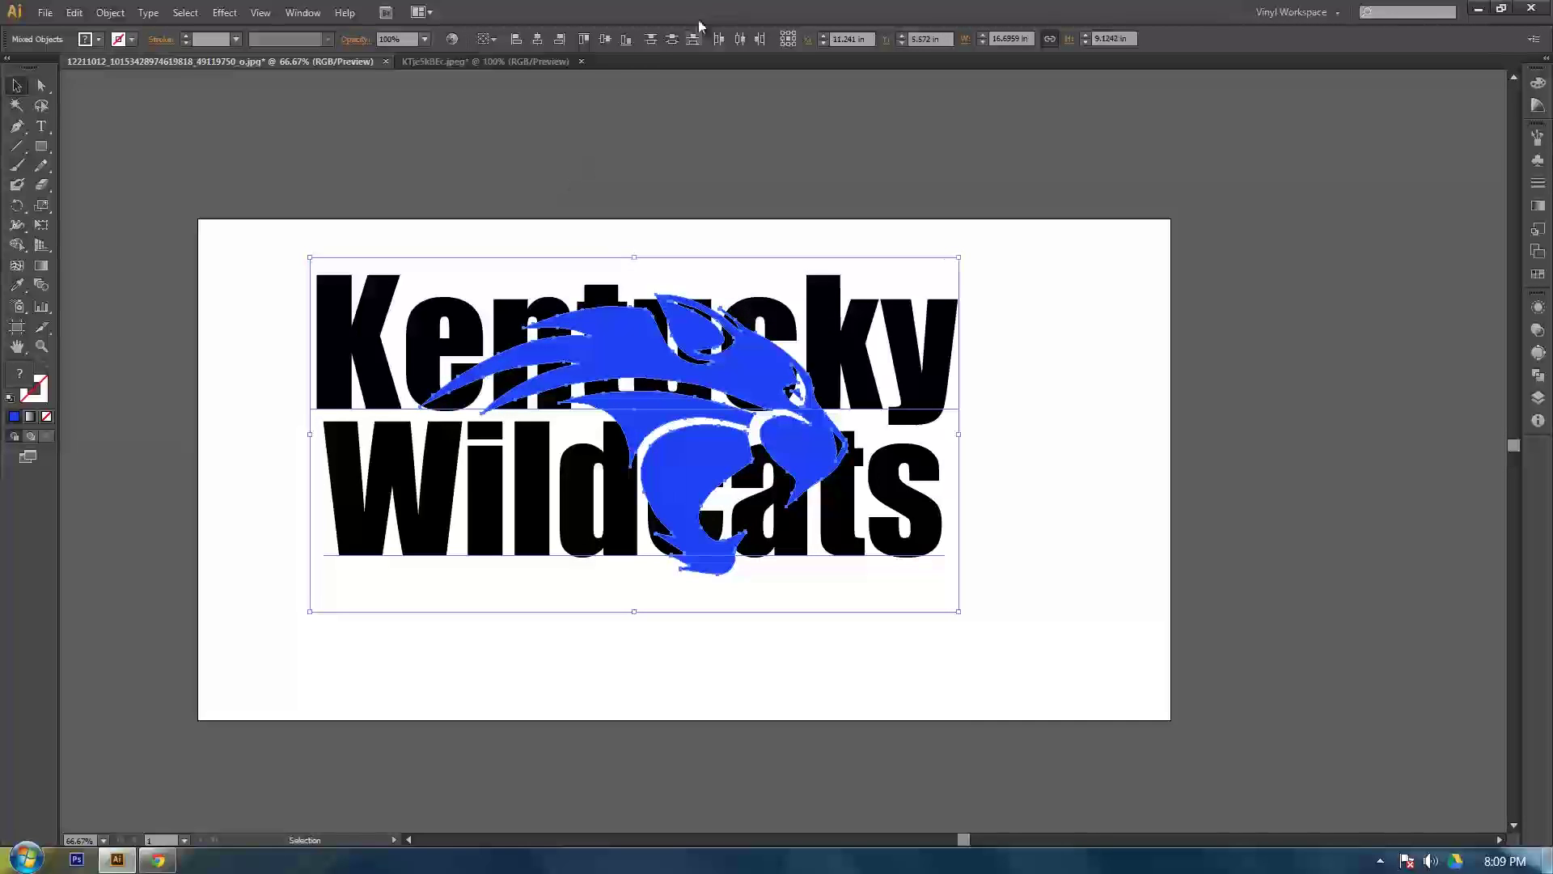
click(620, 155)
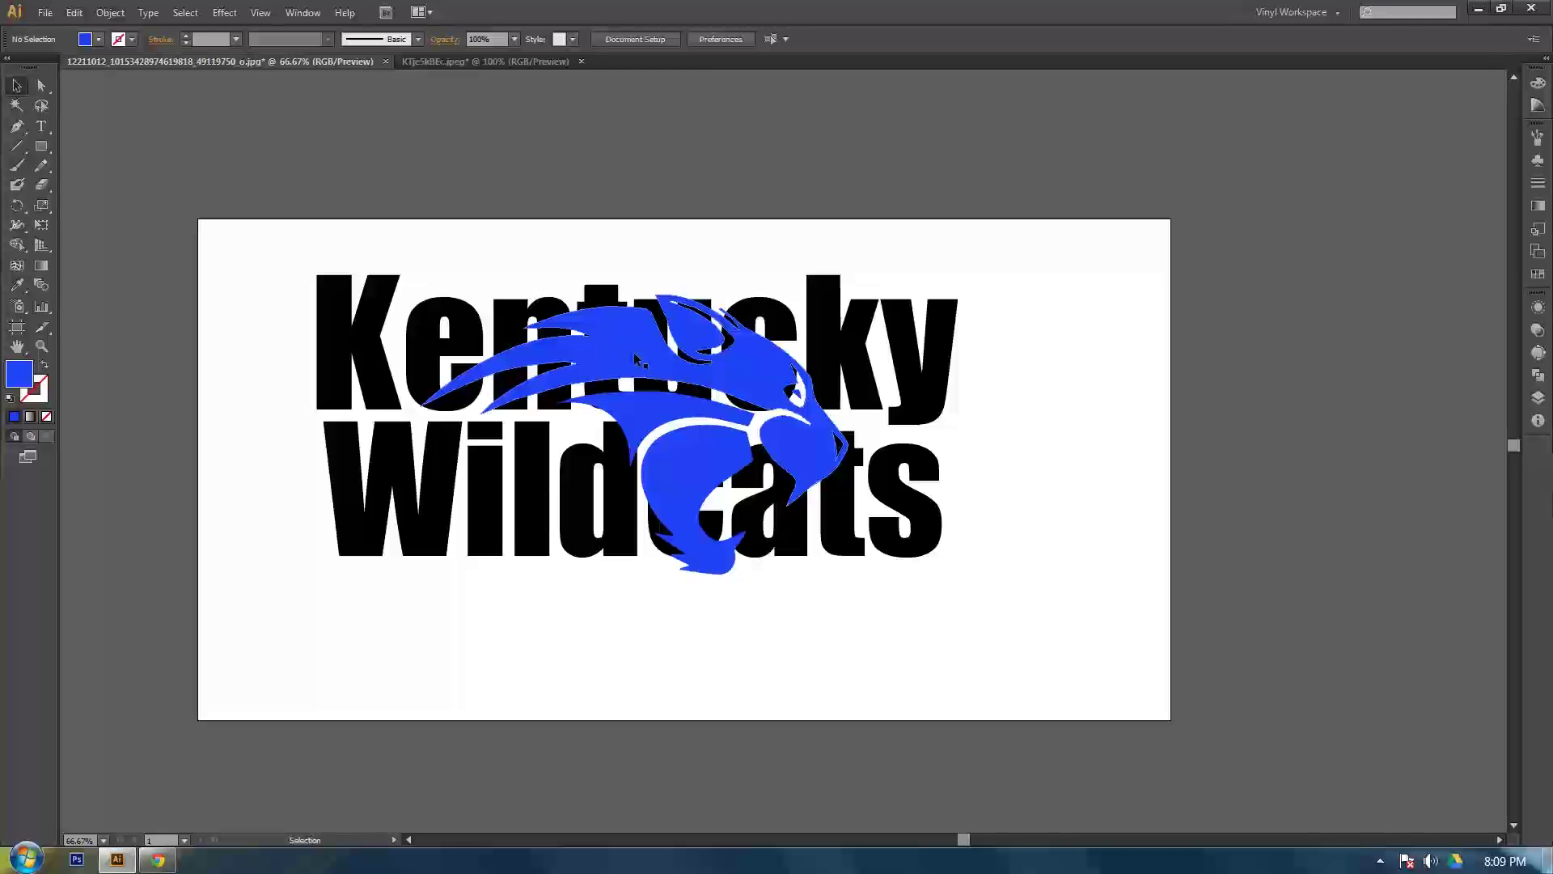
Convert the Kentucky Wildcats text to outlines with Create Outlines
click(326, 346)
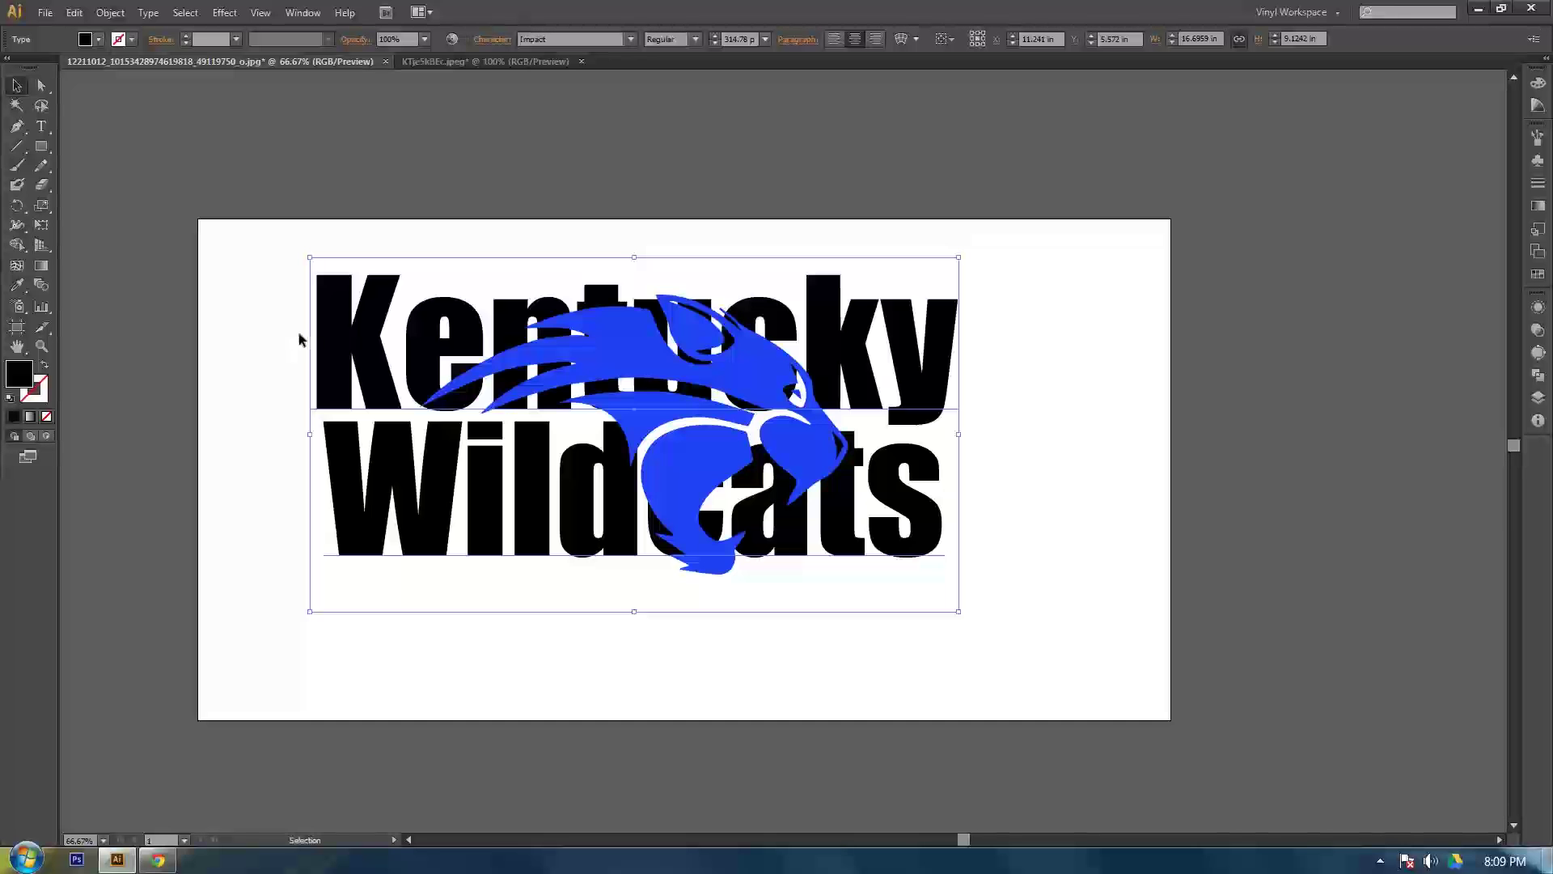
right_click(333, 344)
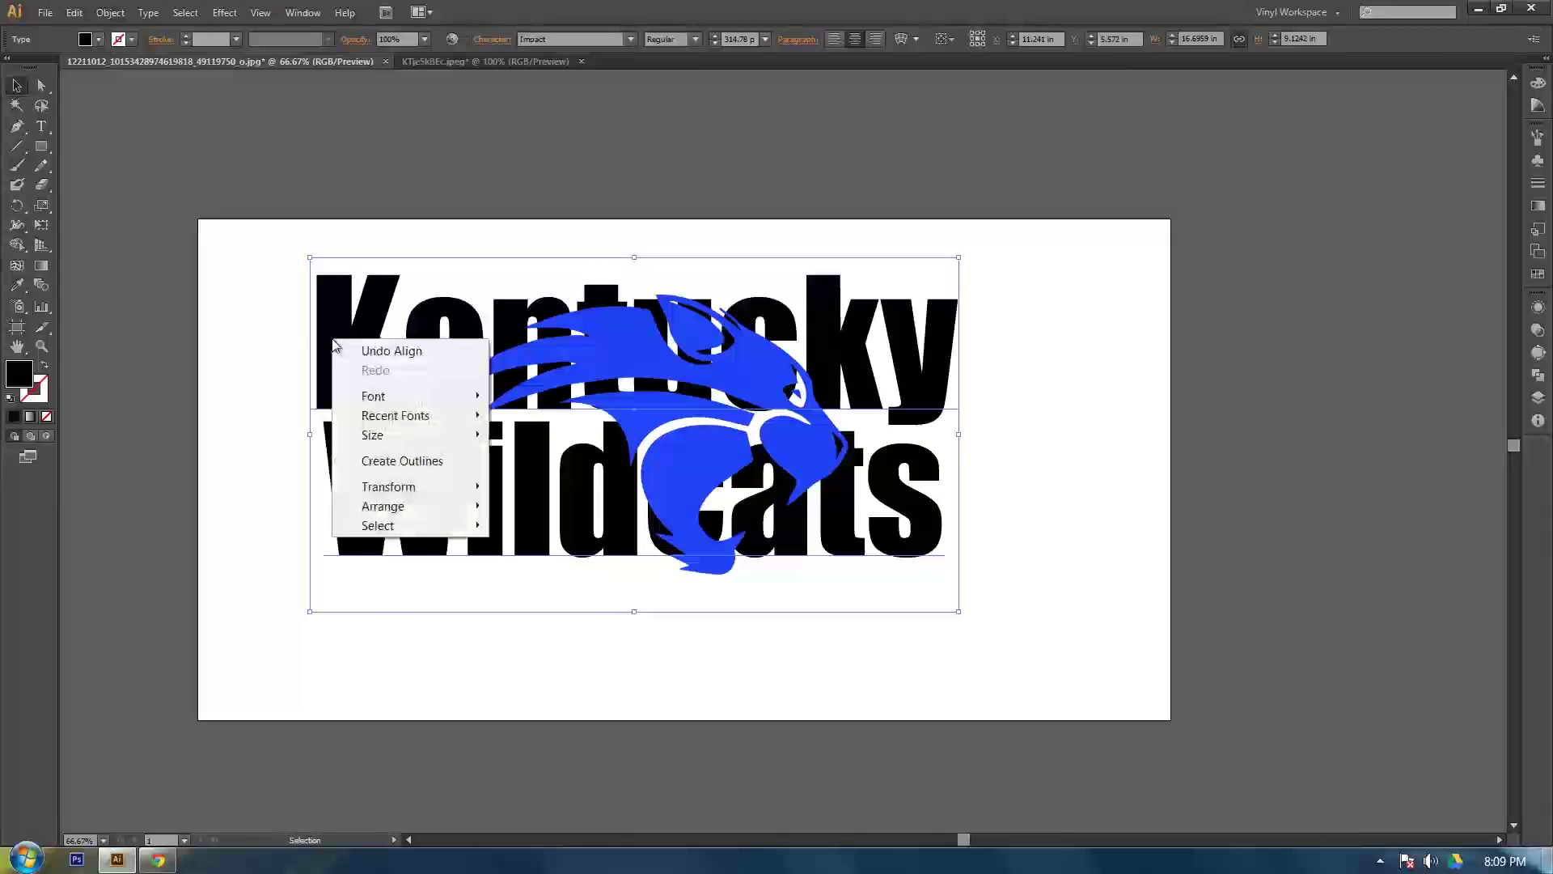
click(378, 462)
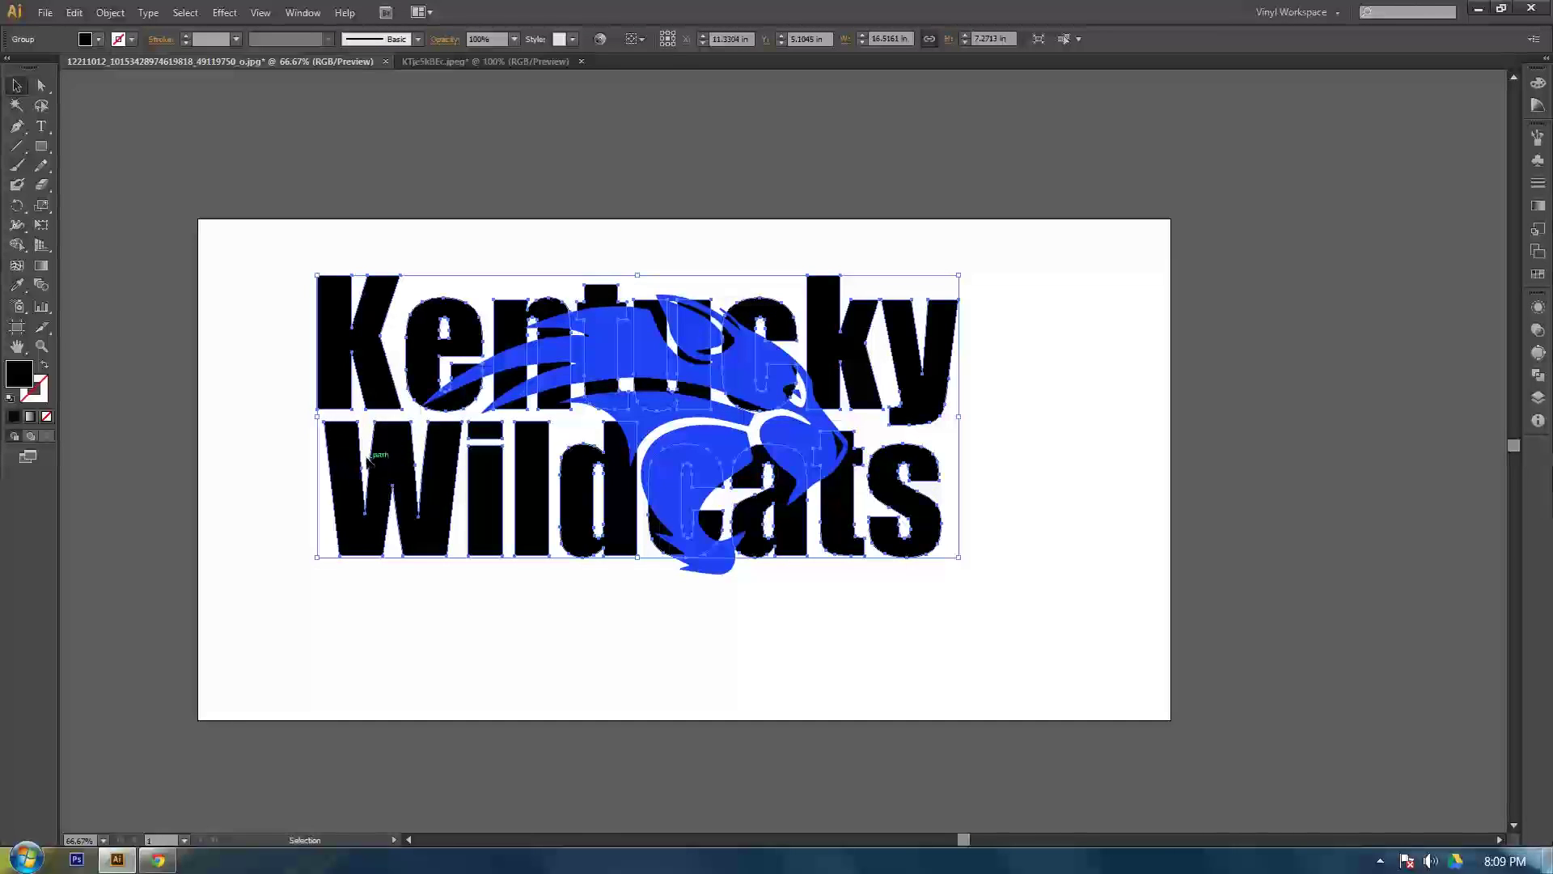
click(232, 405)
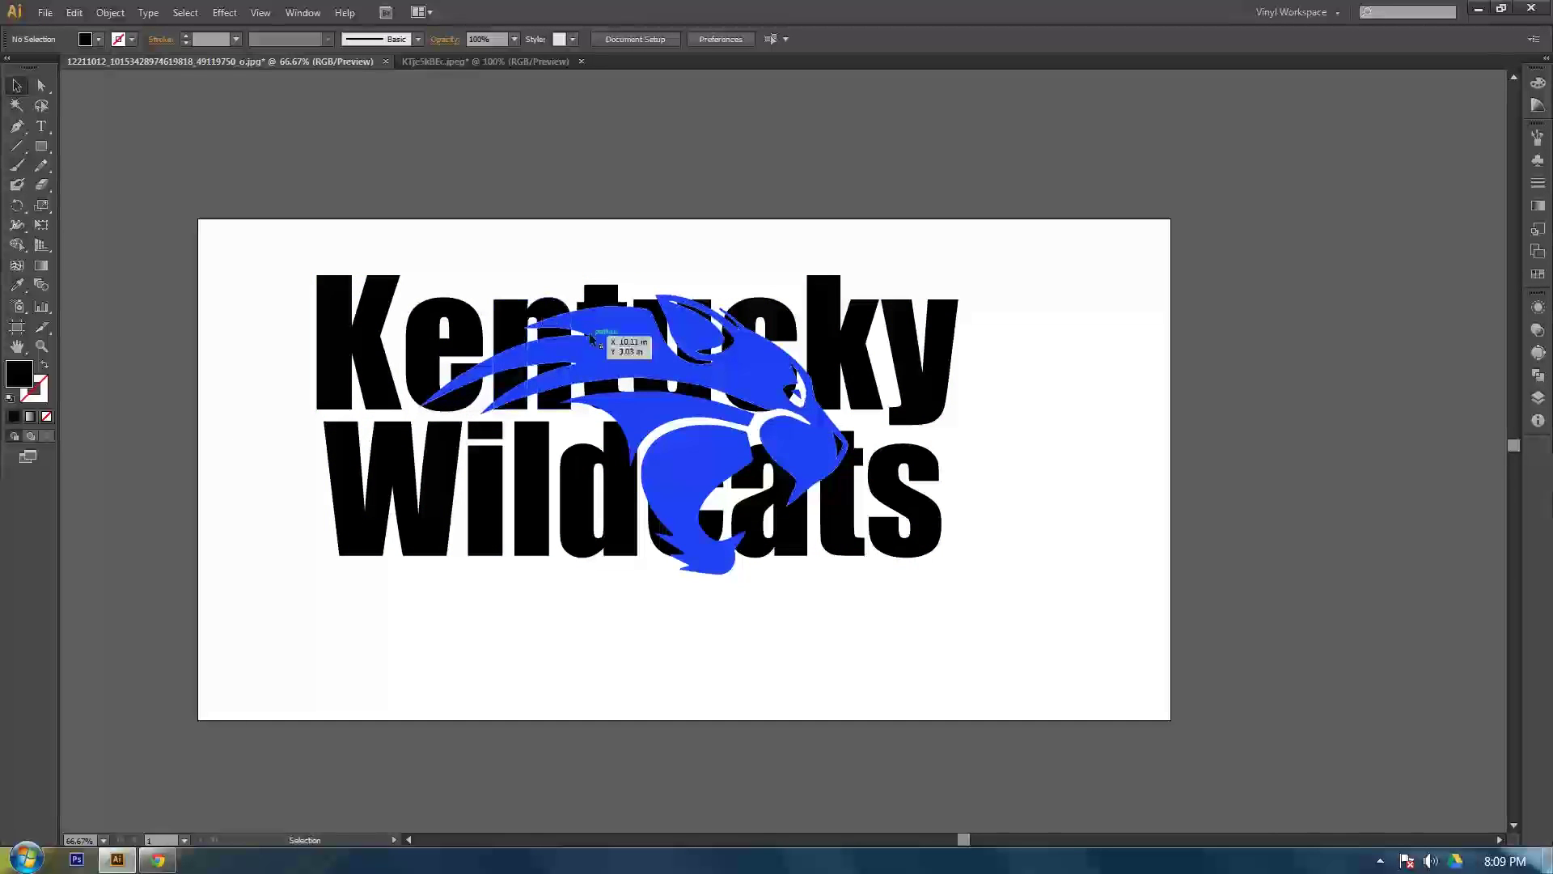
Select the outlined lettering and the wildcat together and show the Pathfinder panel
click(335, 358)
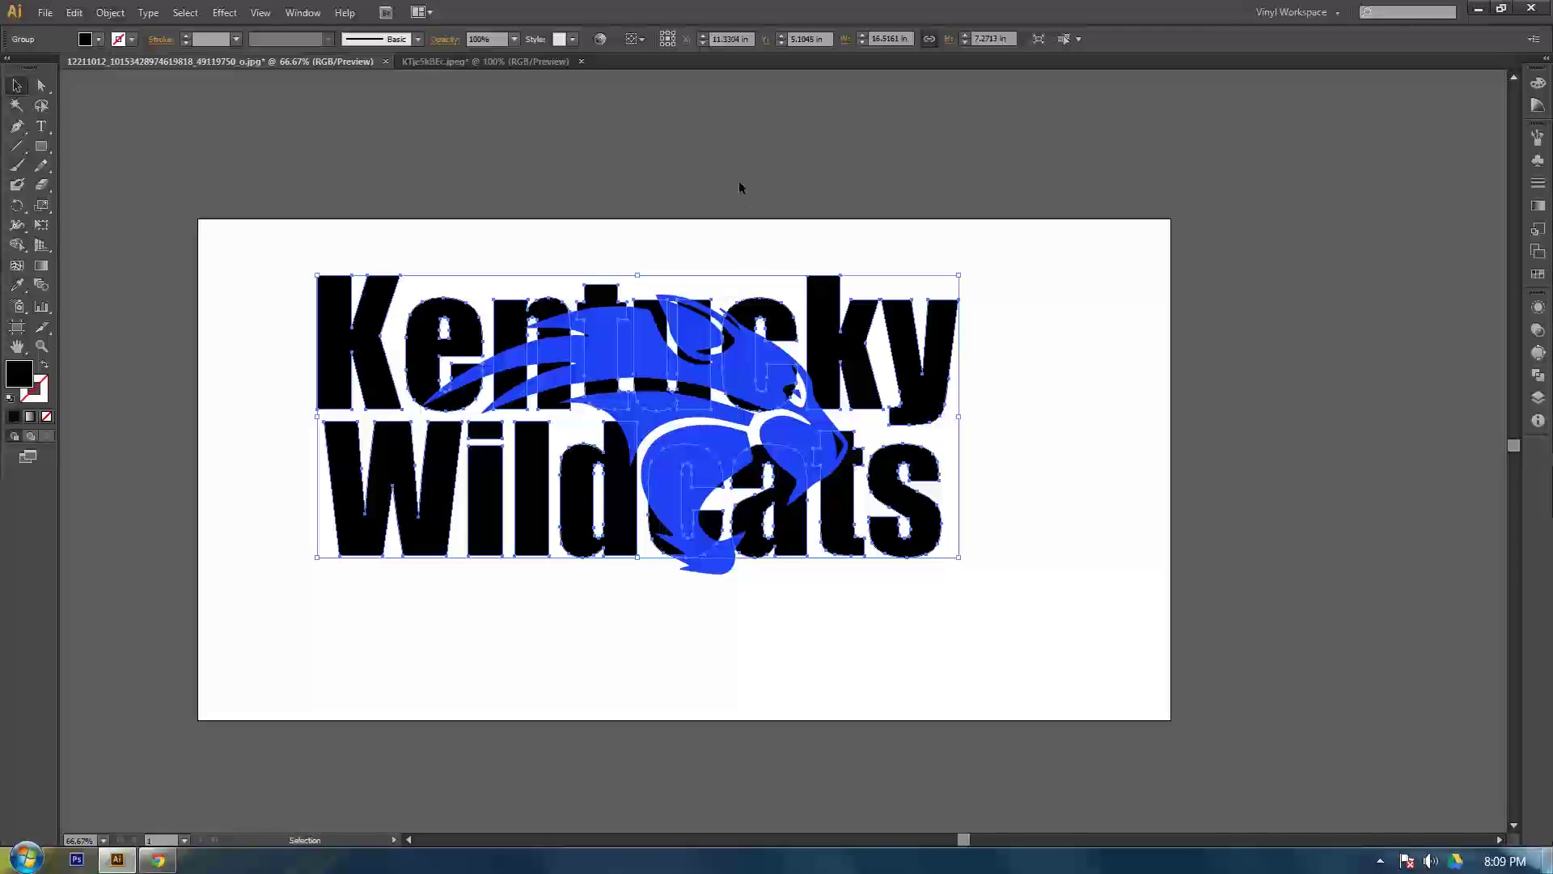
click(575, 189)
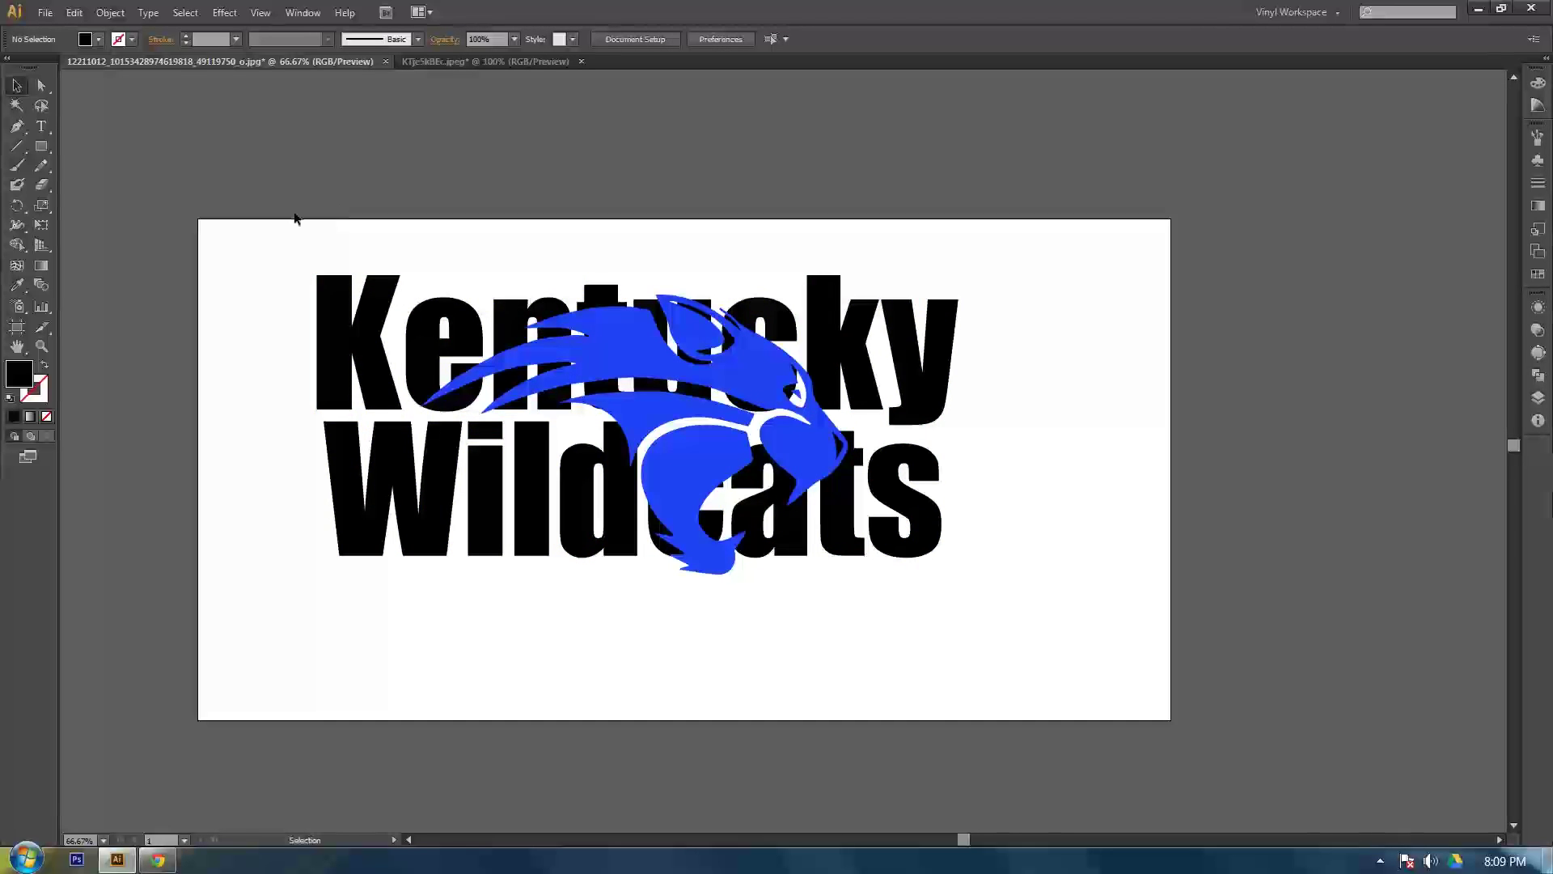
drag(287, 287, 1067, 628)
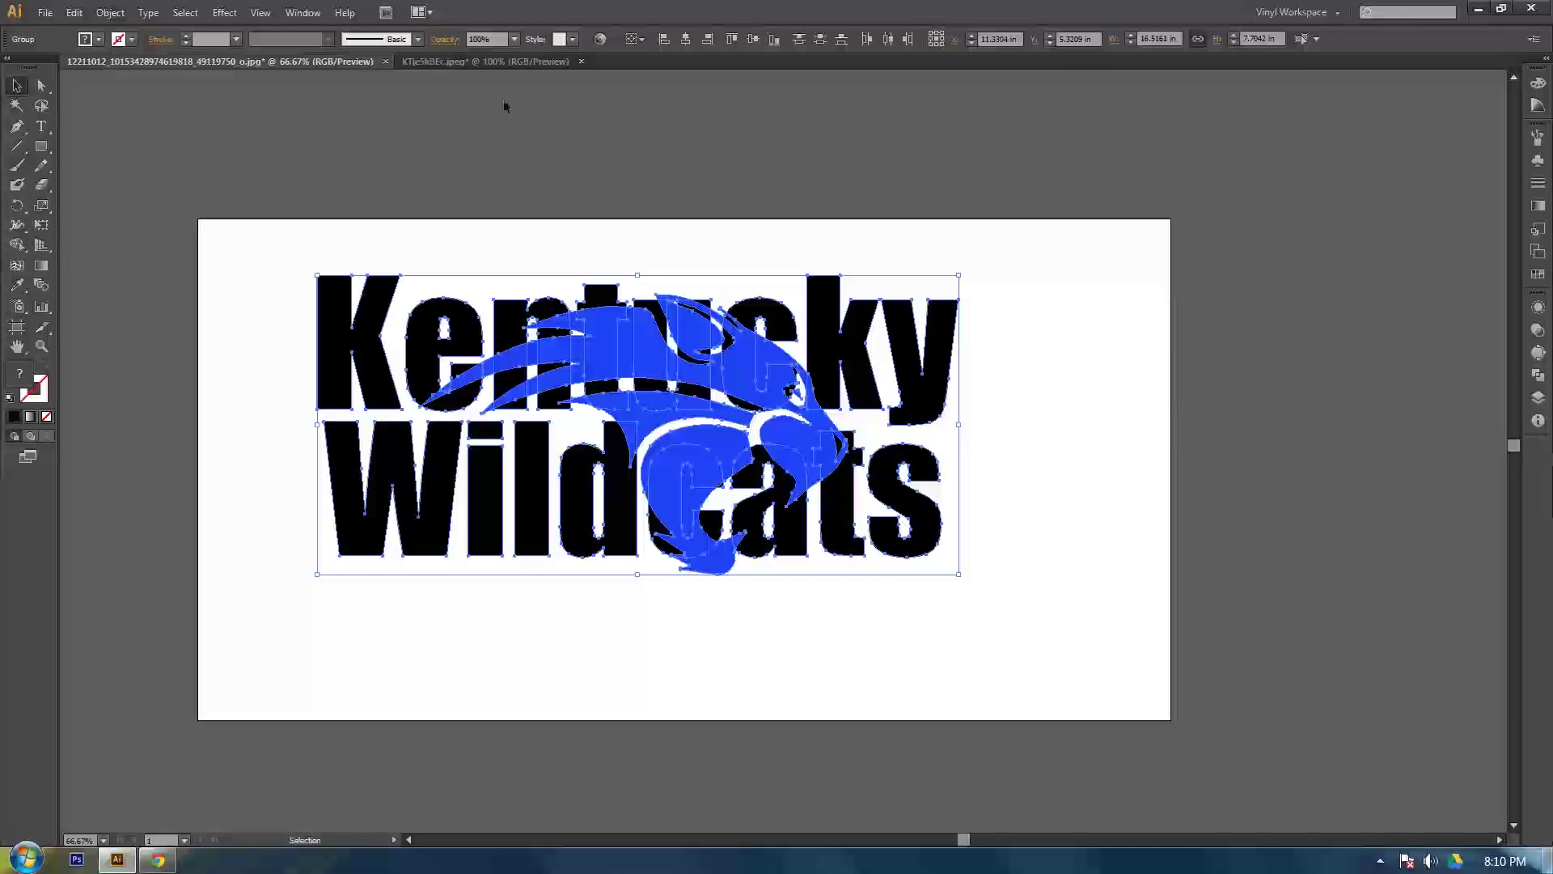
click(1535, 376)
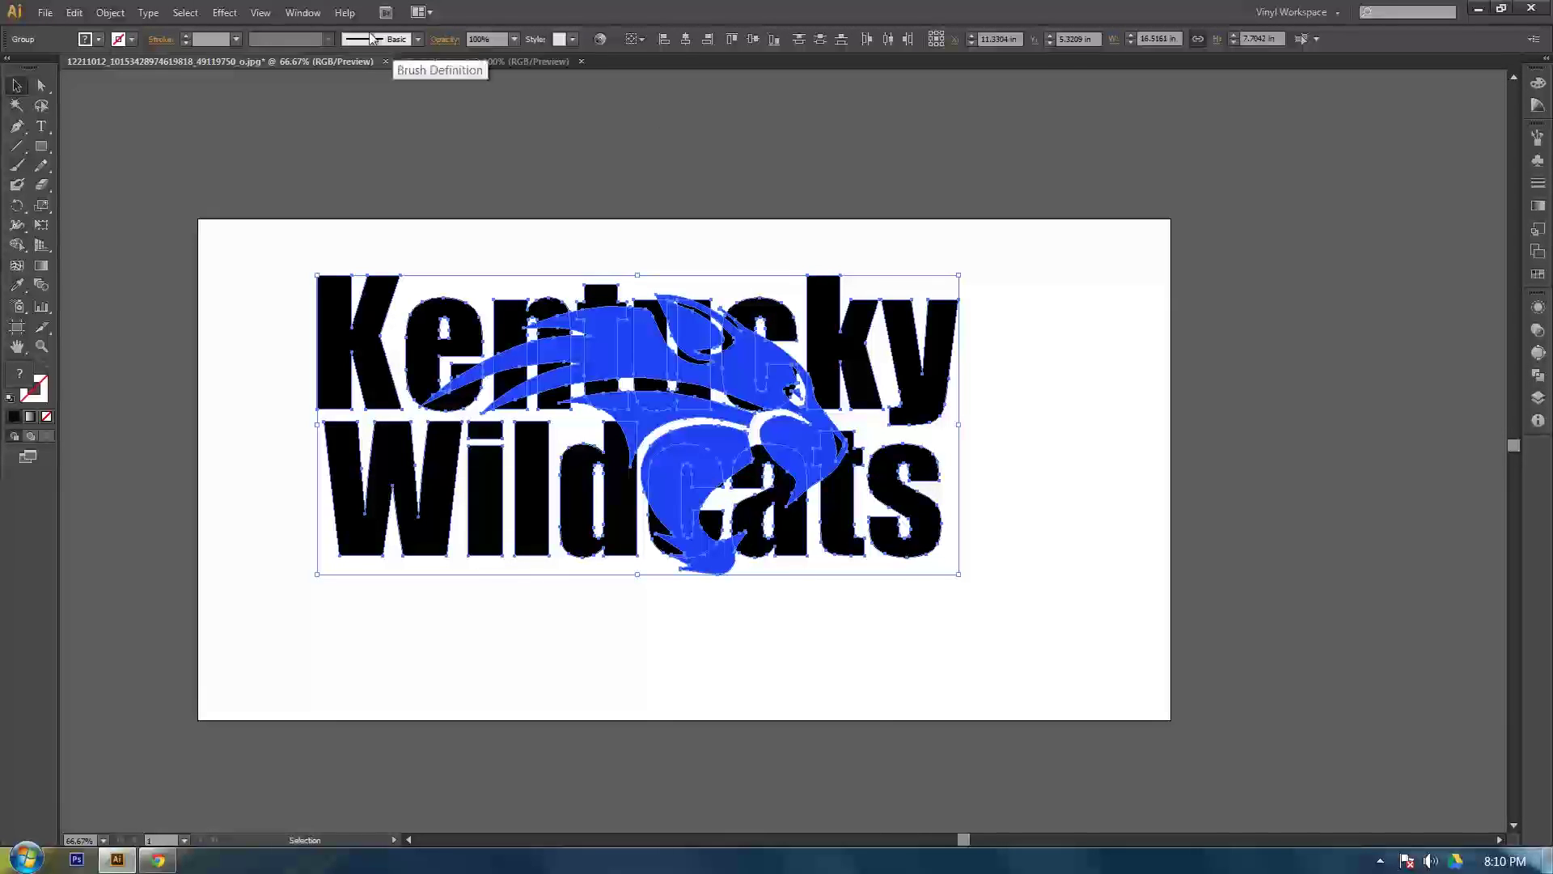
click(292, 15)
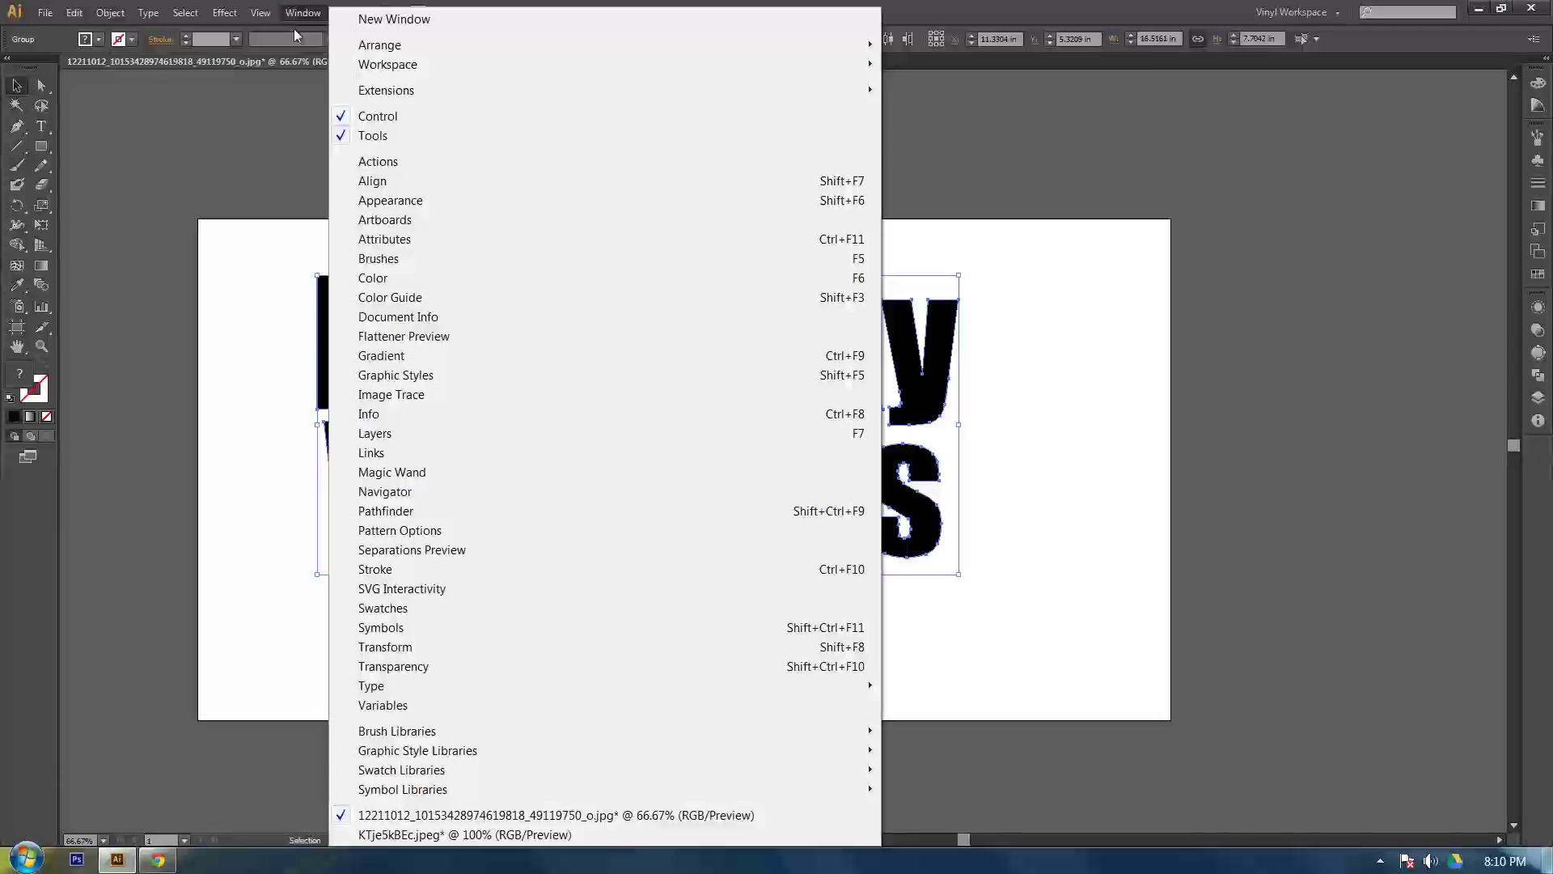
click(388, 515)
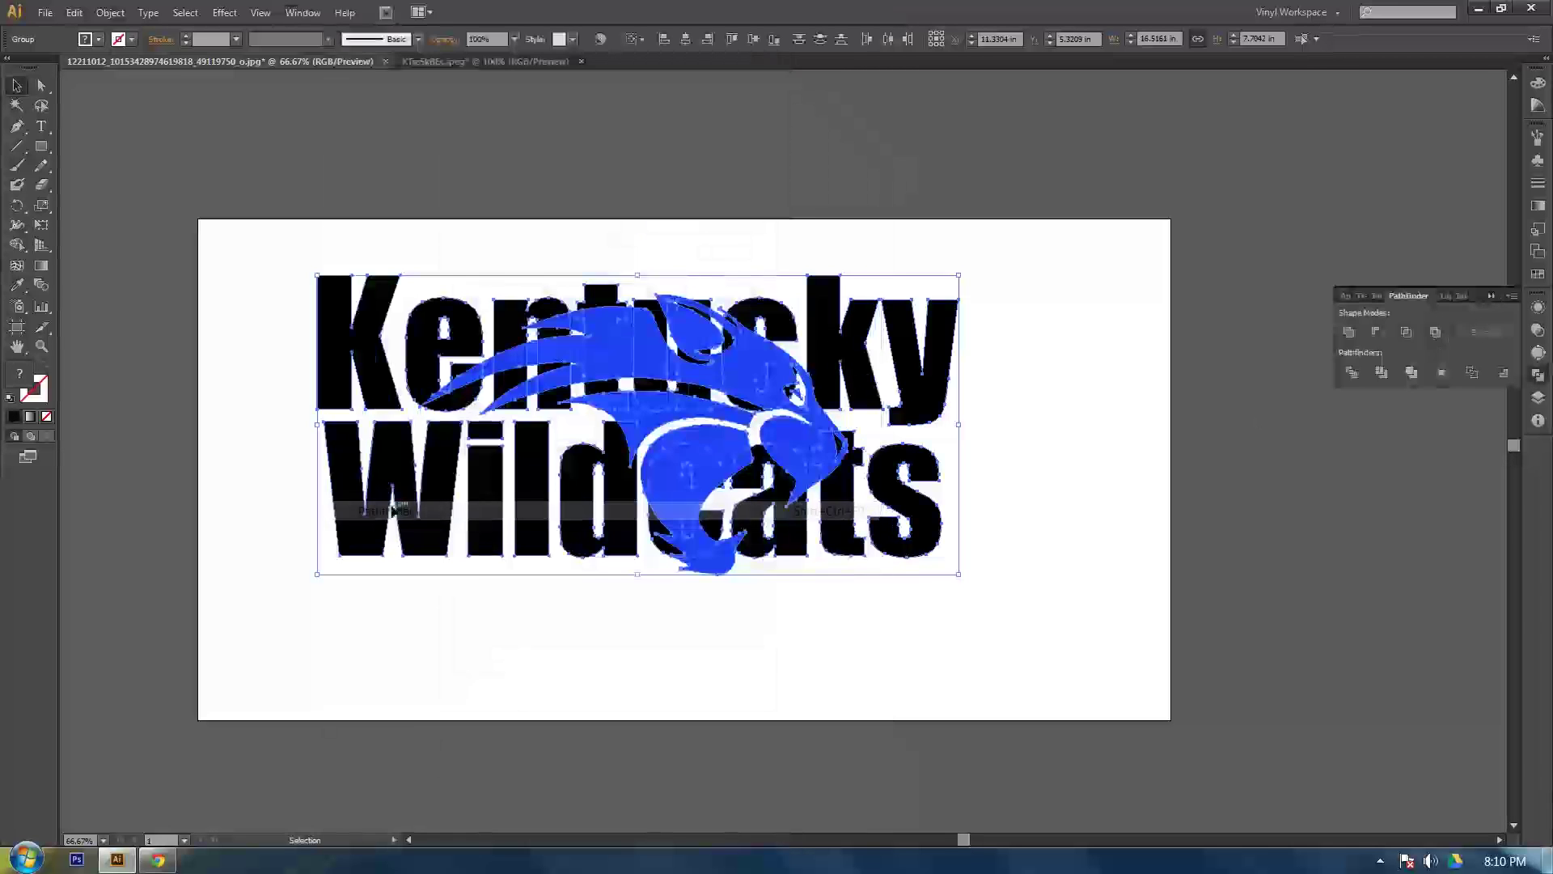
Apply Pathfinder Intersect to the lettering and wildcat, then expand the result
click(1405, 333)
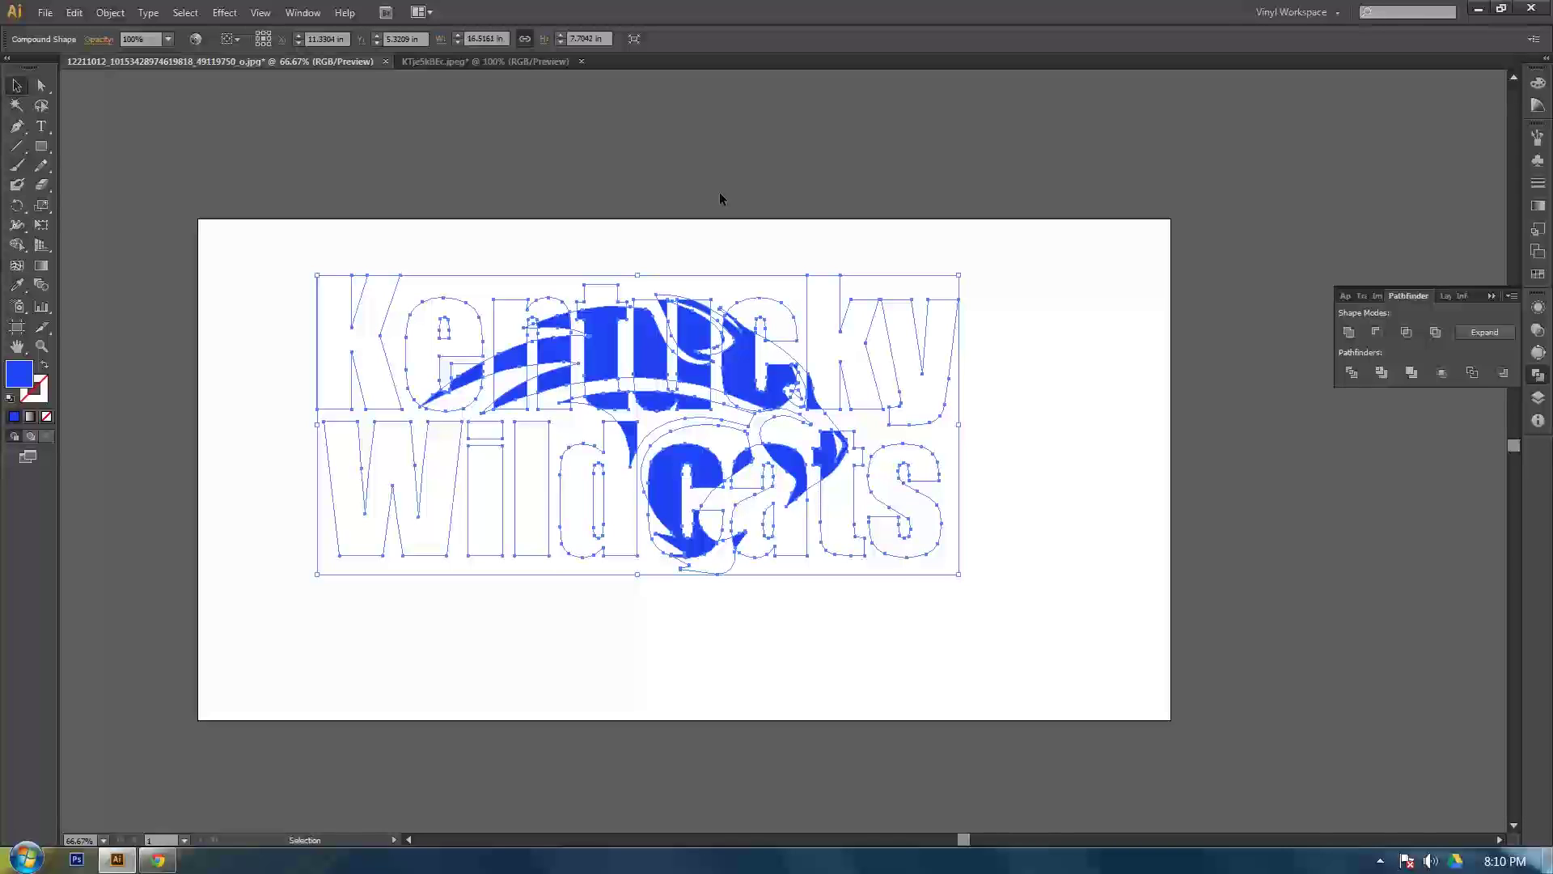
click(1507, 330)
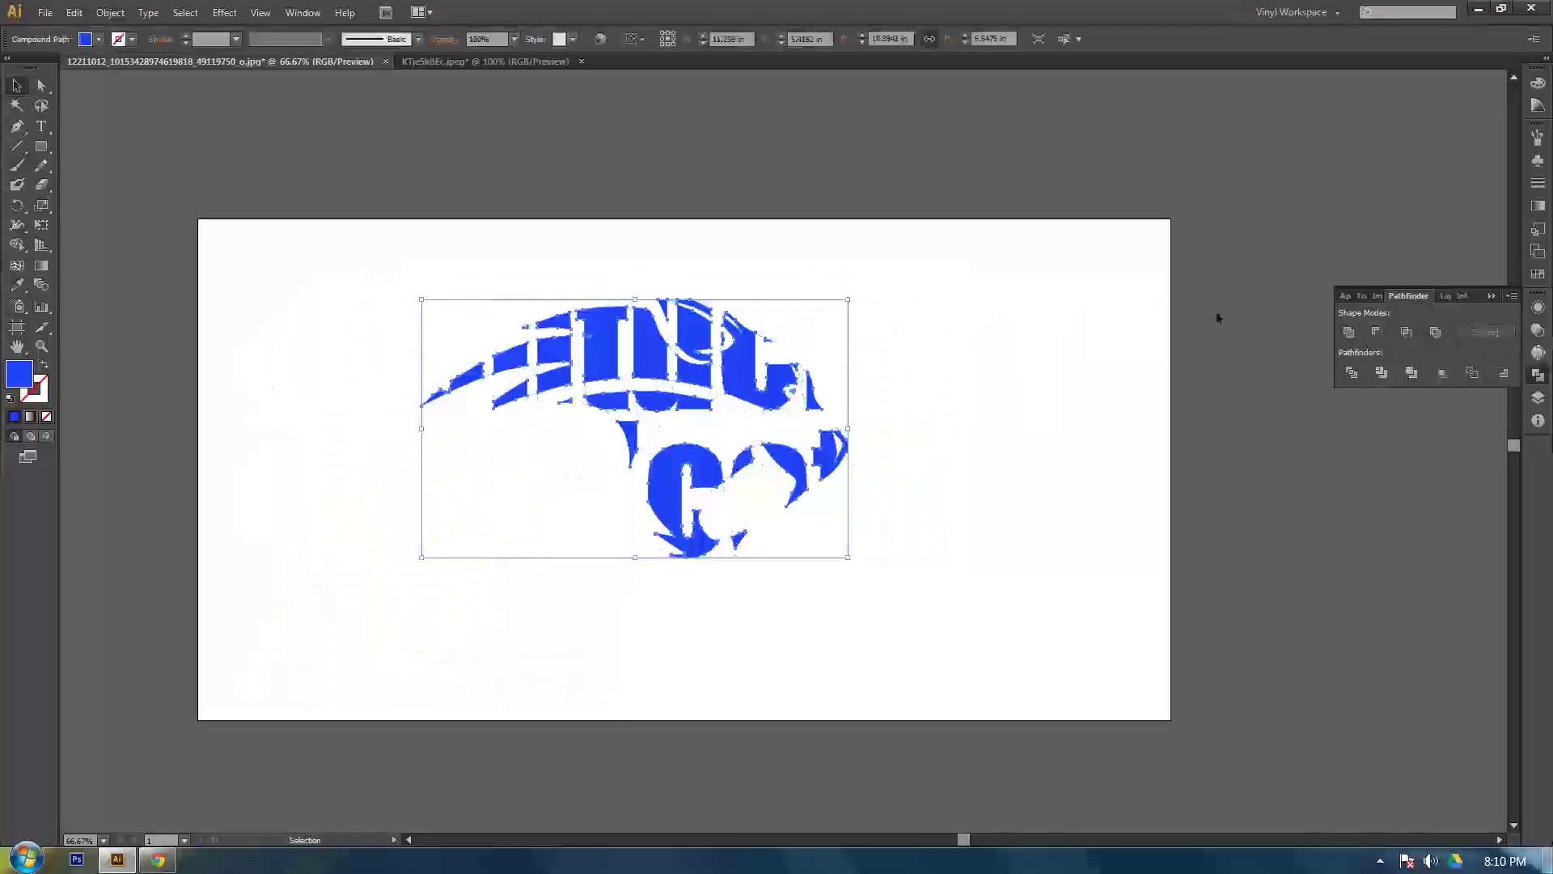
click(917, 197)
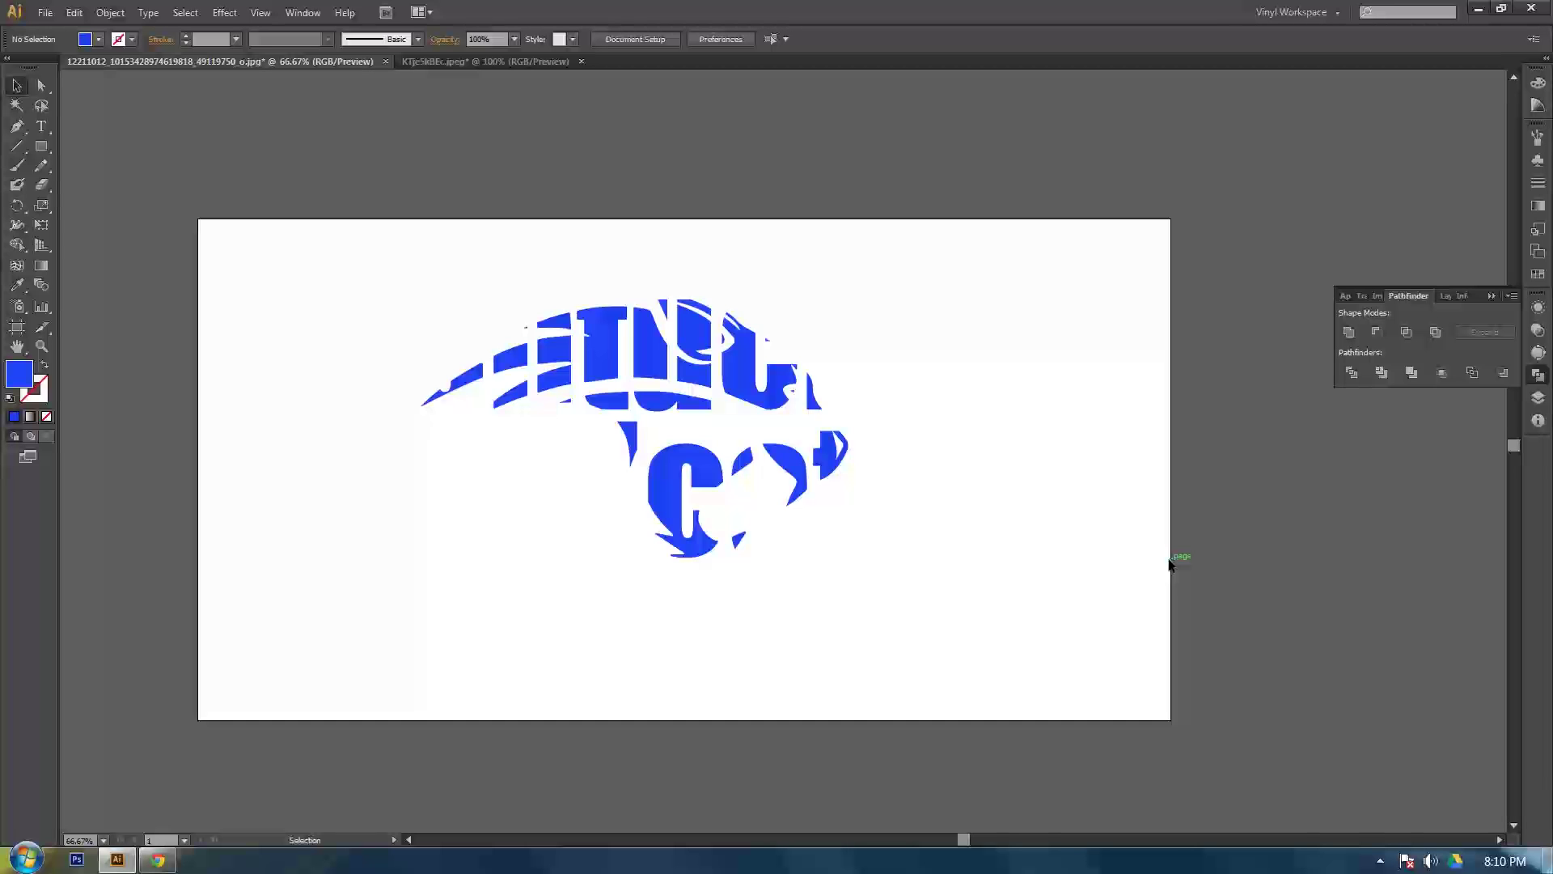
Paste the black lettering back in place and send it behind the blue pieces
key(a)
key(ctrl)
key(ctrl+a)
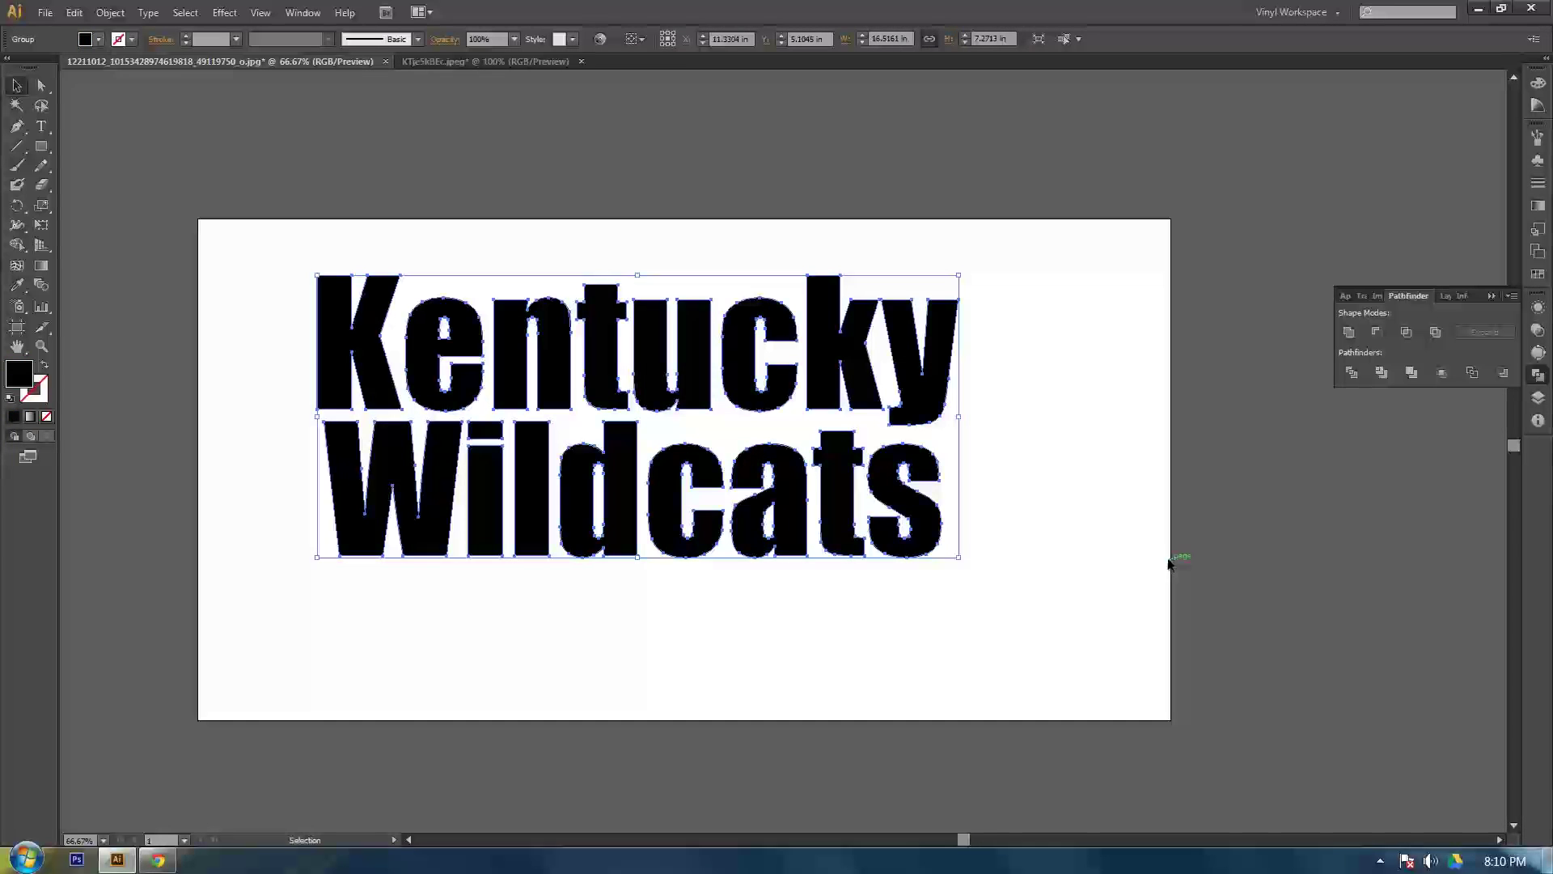
right_click(736, 364)
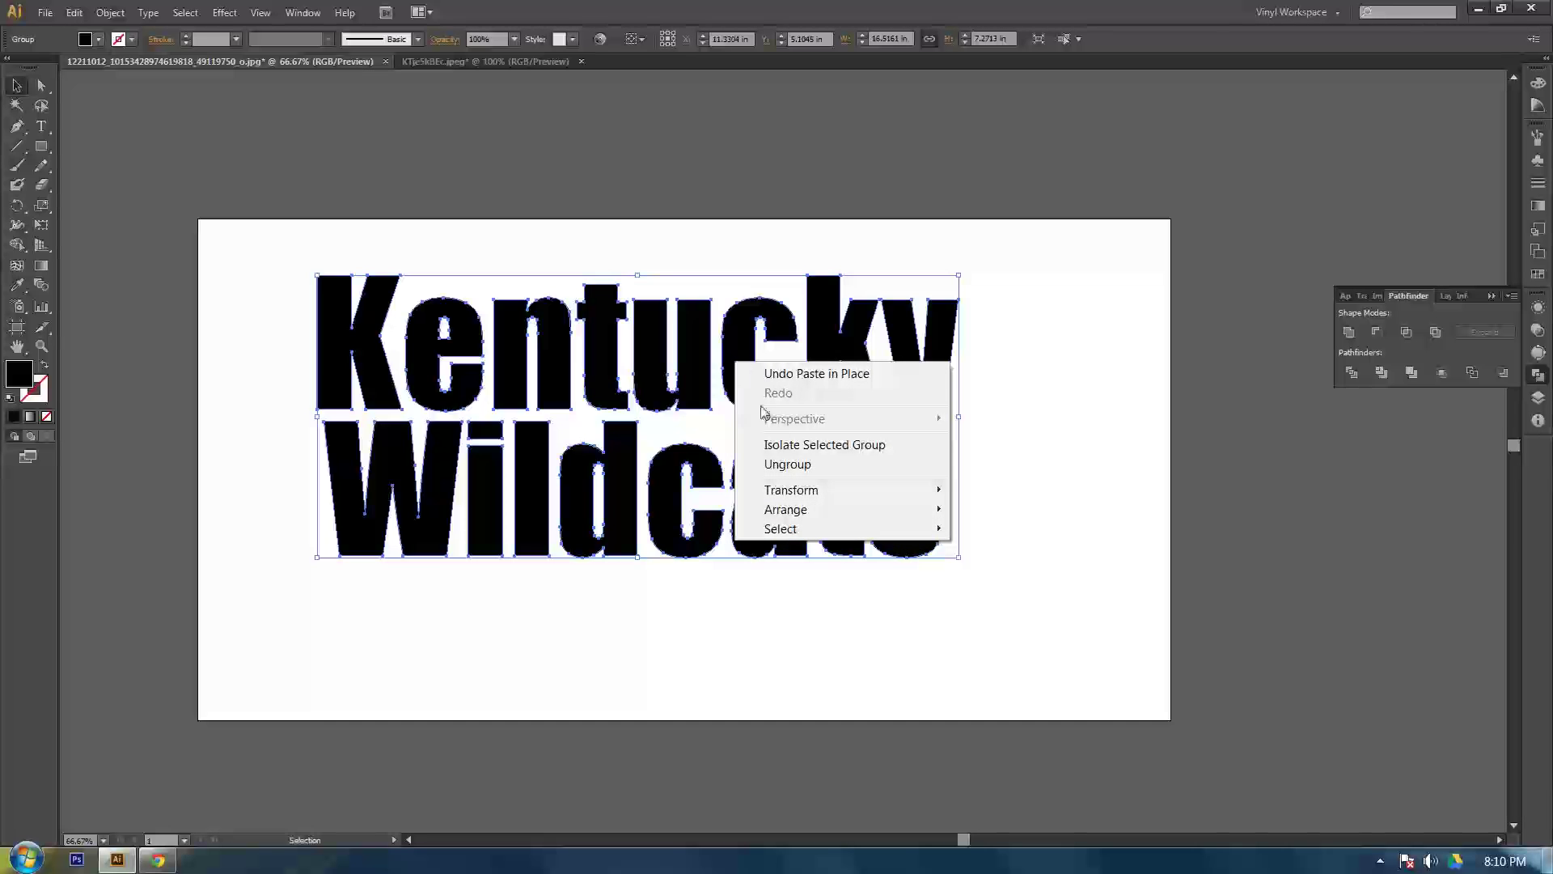
mouse_move(784, 513)
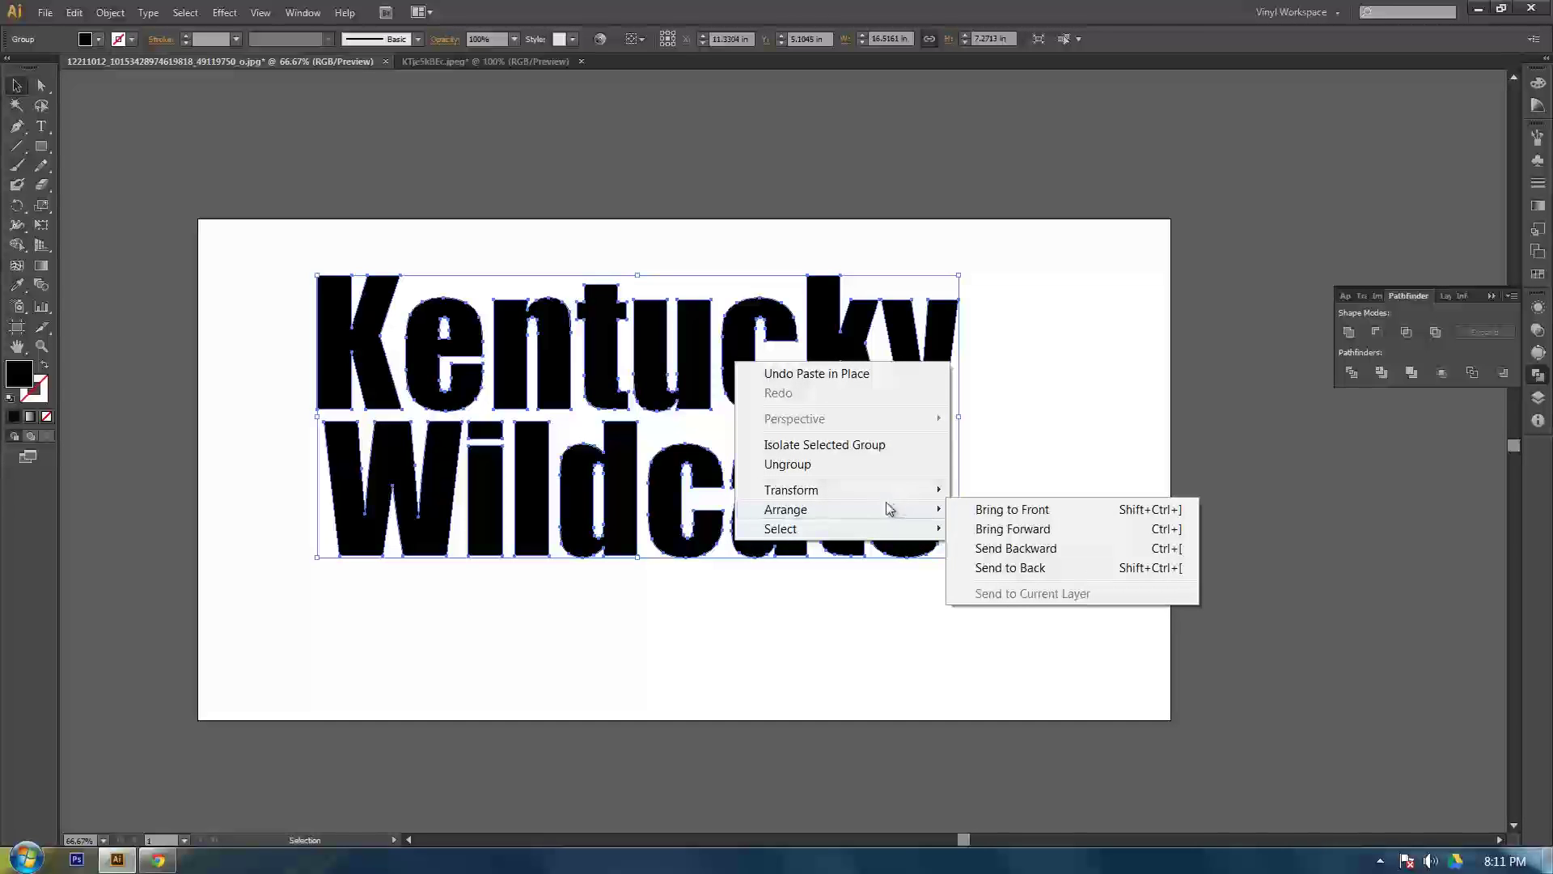
mouse_move(867, 508)
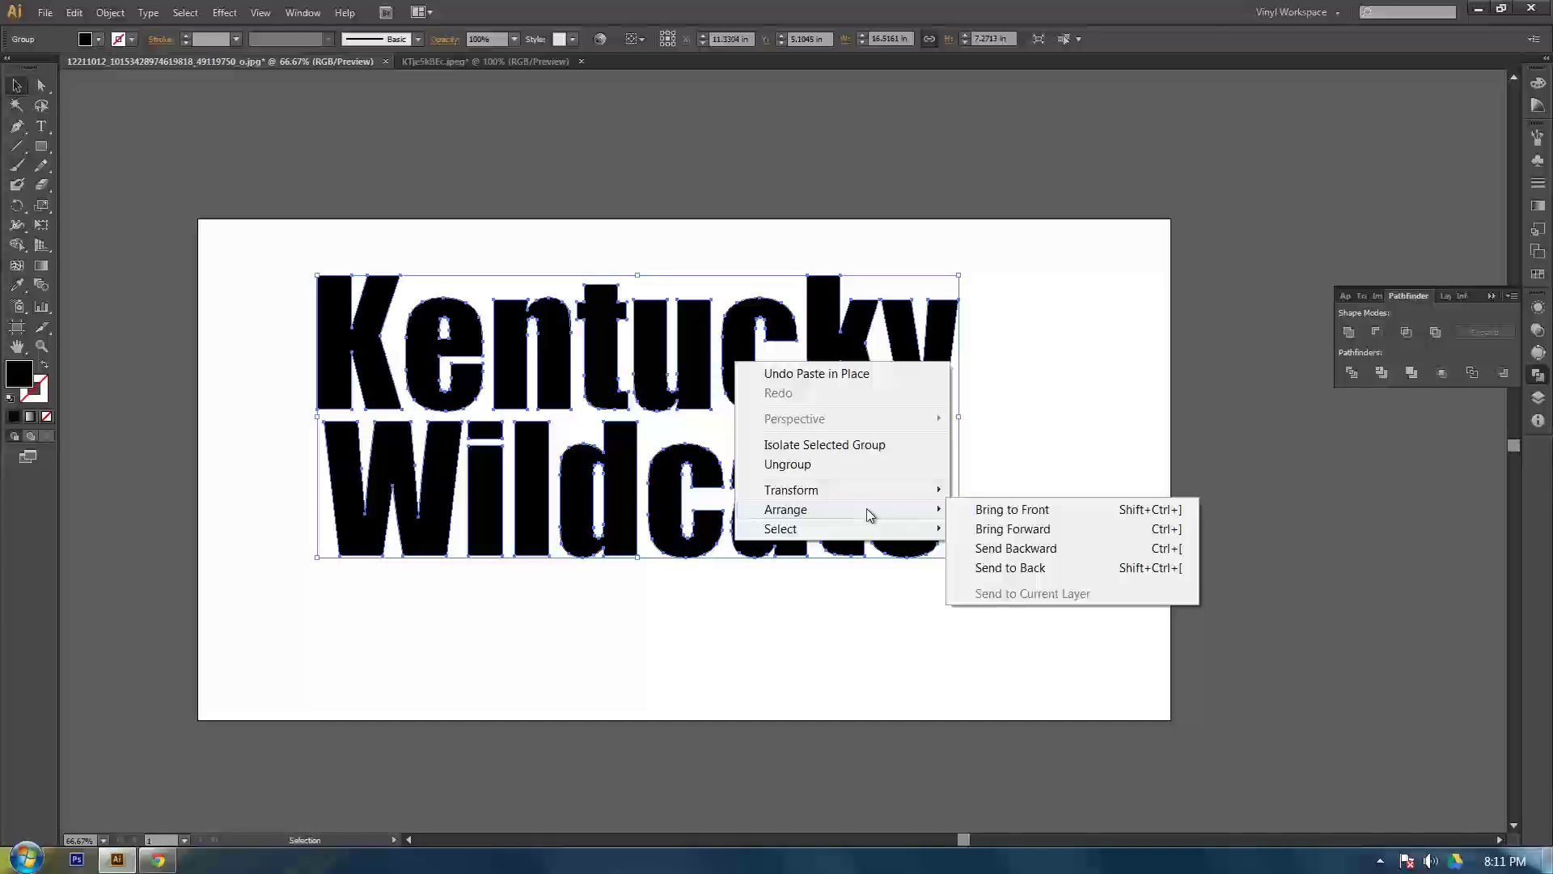
click(1007, 567)
click(1468, 487)
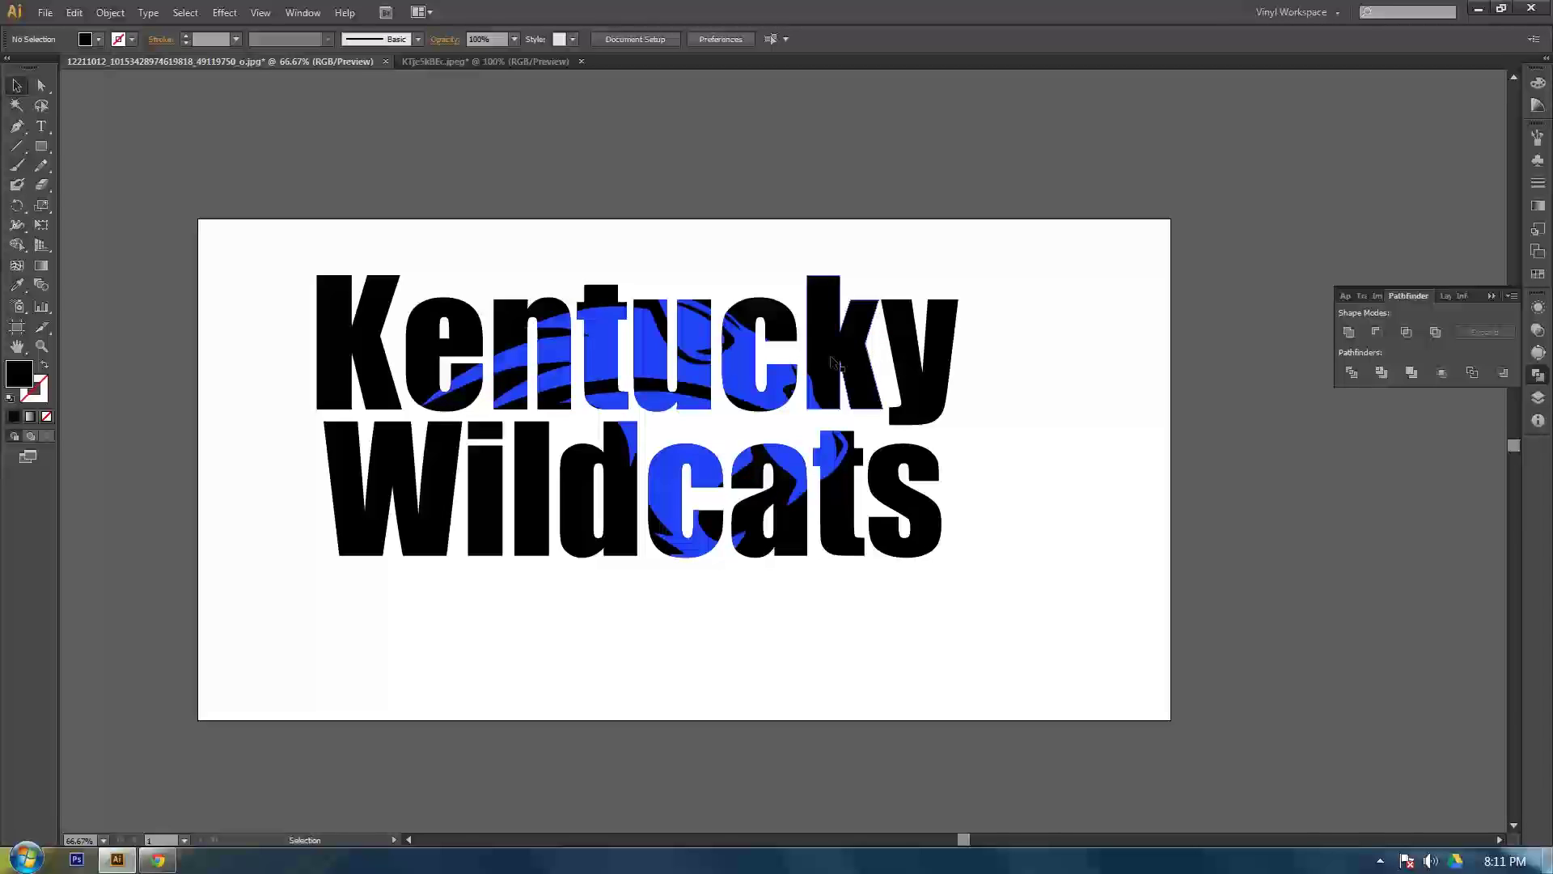
Test the layering by moving the lettering, undo the move, and marquee-select the artwork
drag(868, 348, 829, 224)
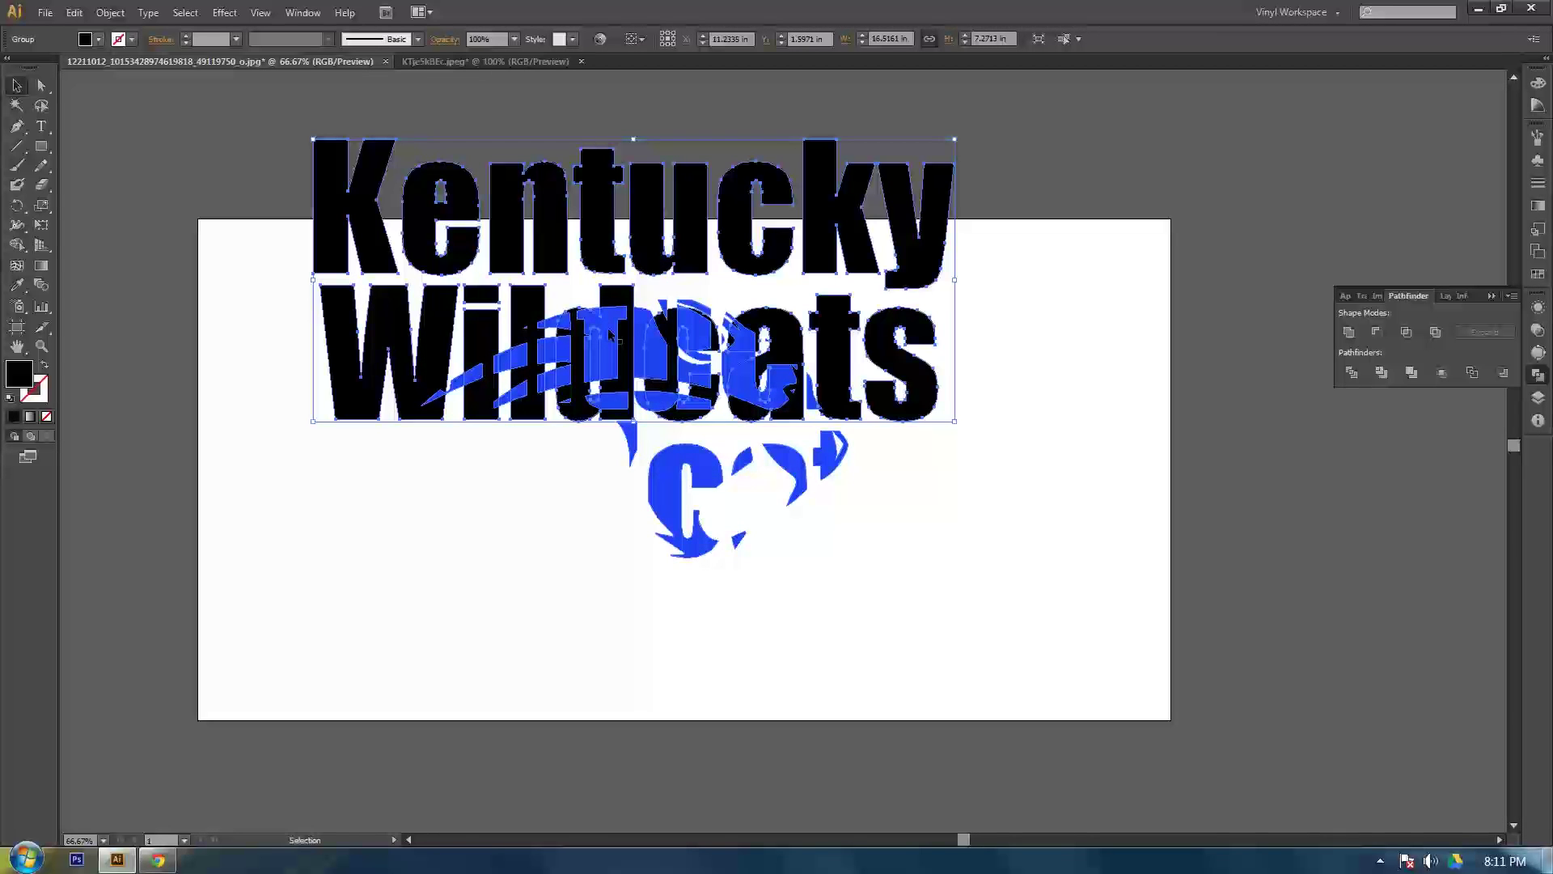
click(609, 334)
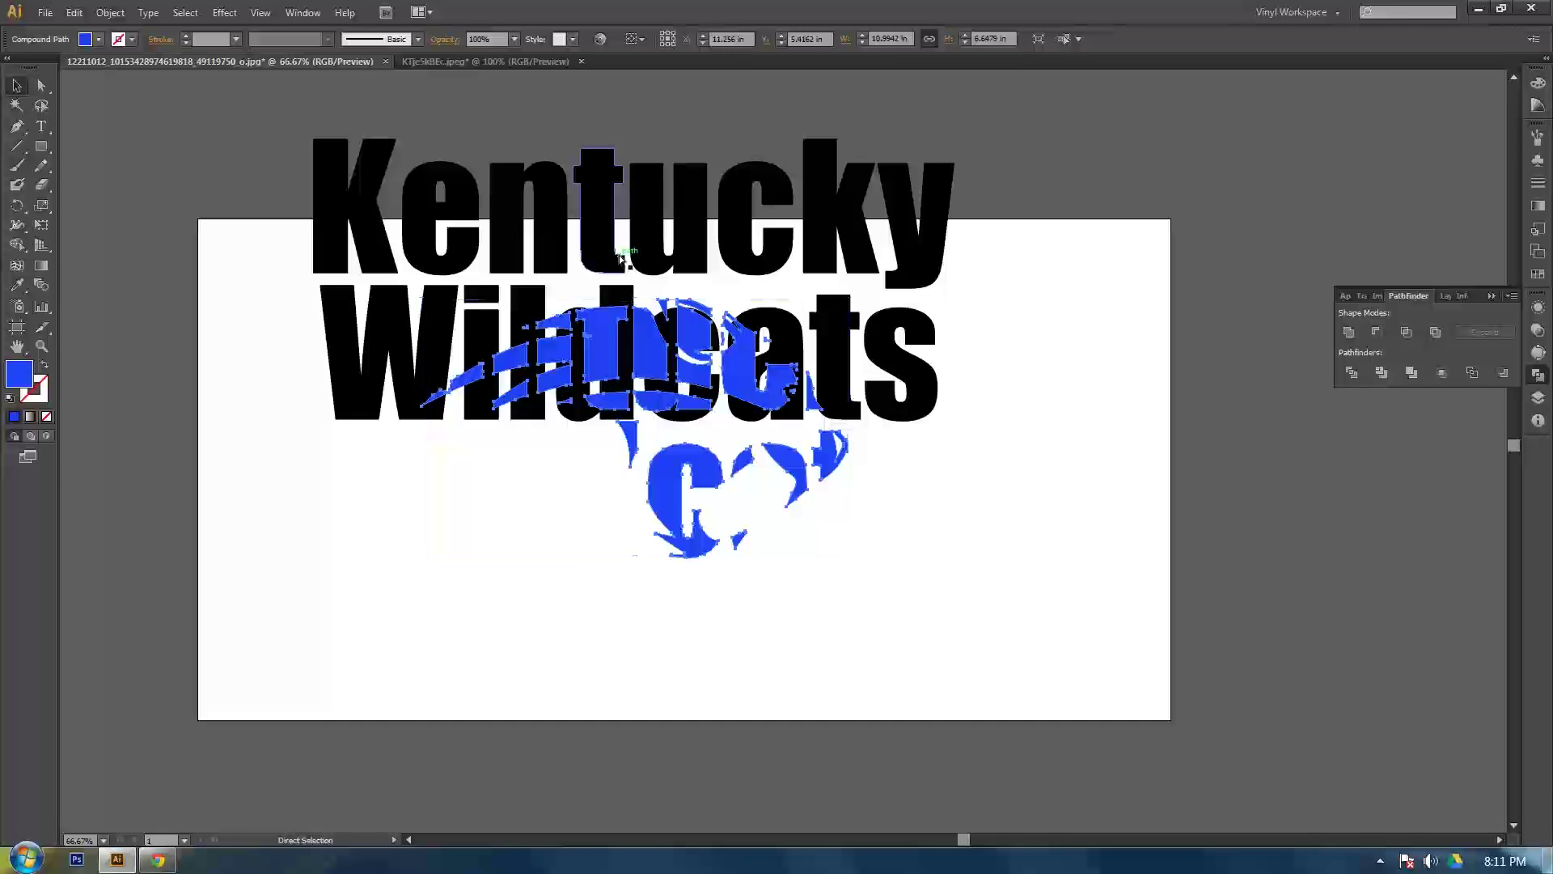
key(ctrl+z)
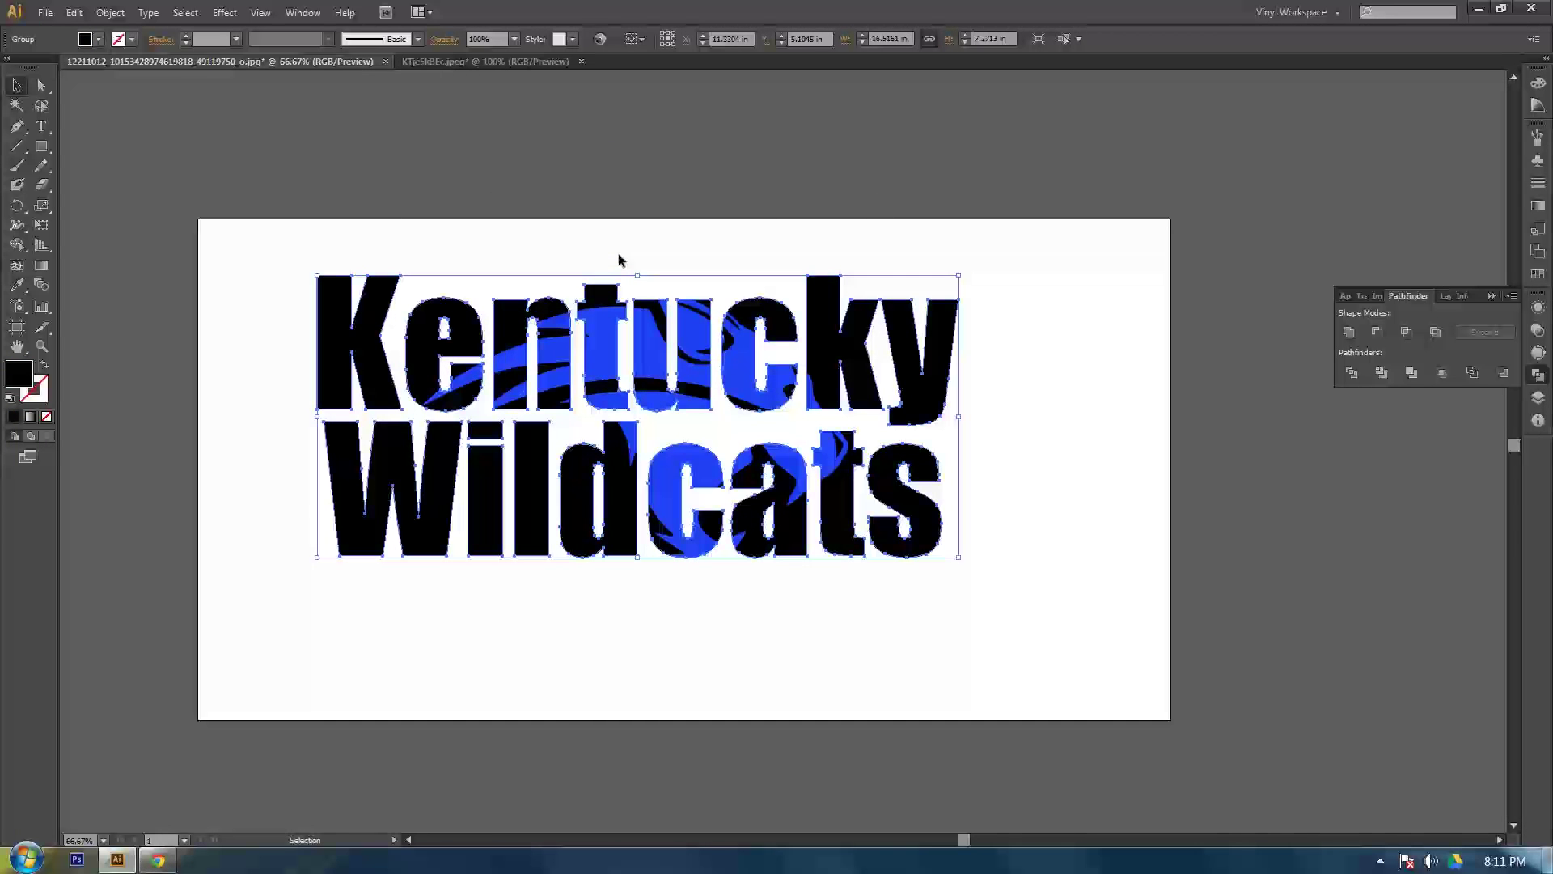
drag(262, 230, 1035, 607)
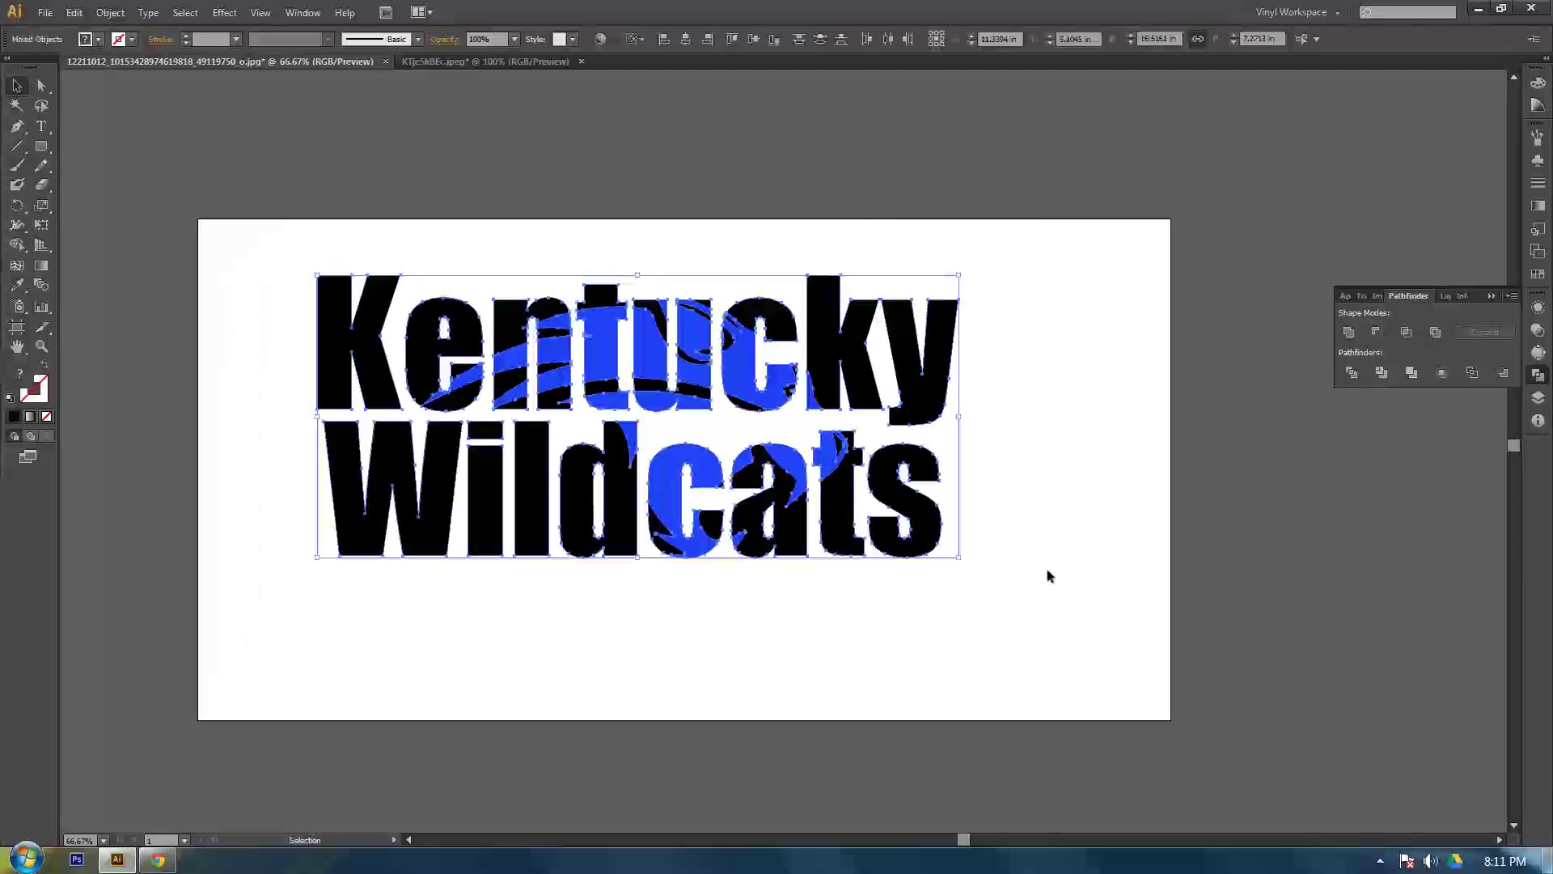
click(1081, 527)
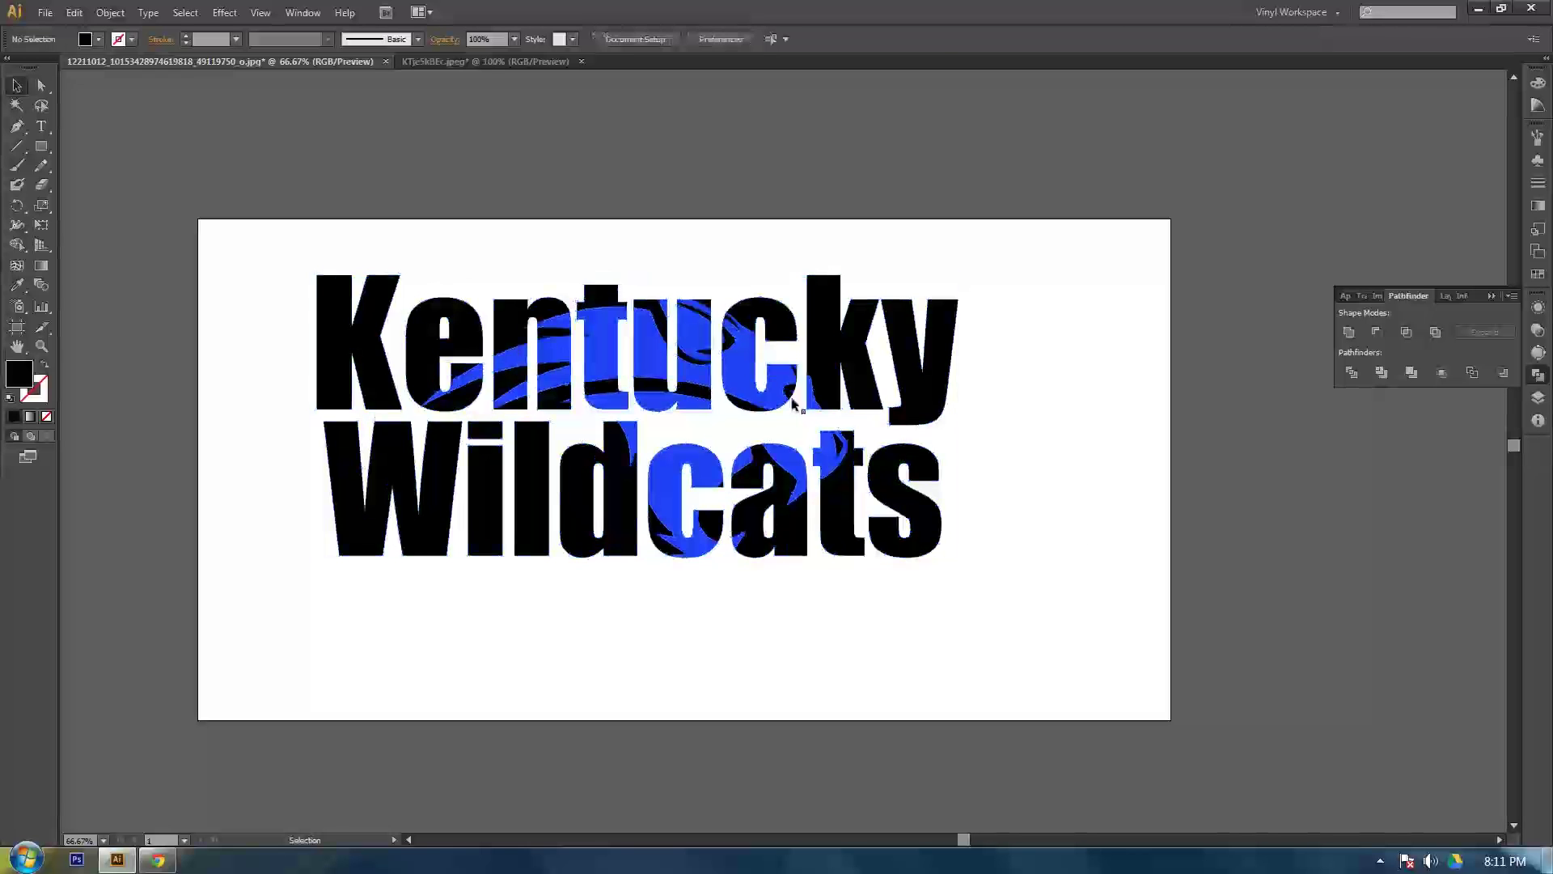
Add a yellow (R=255 G=211 B=0) fill beneath the blue fill in the Appearance panel
click(612, 364)
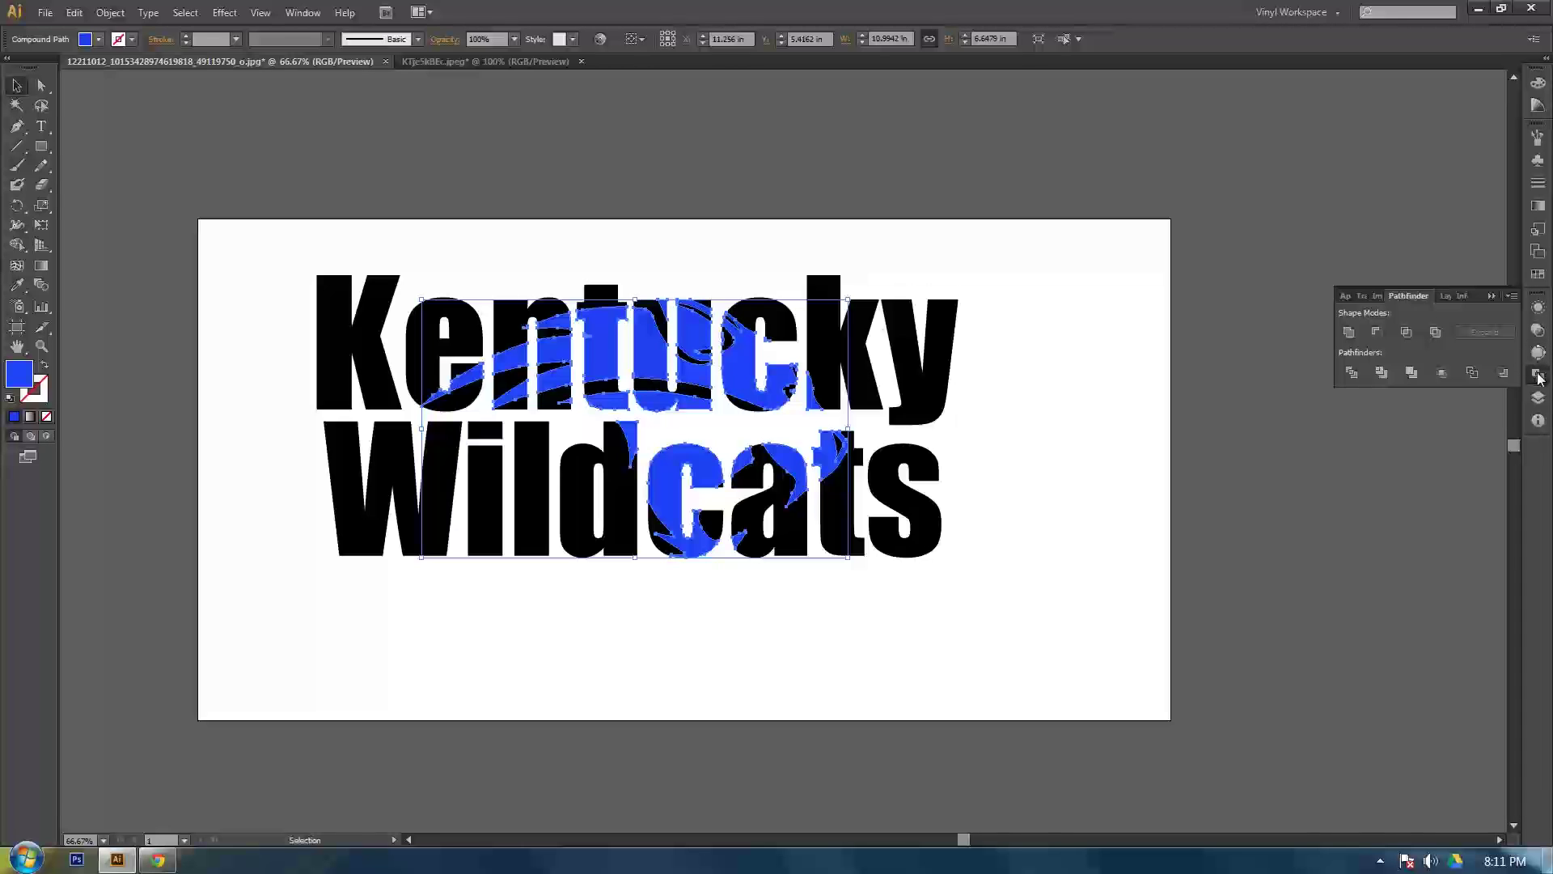
click(1534, 314)
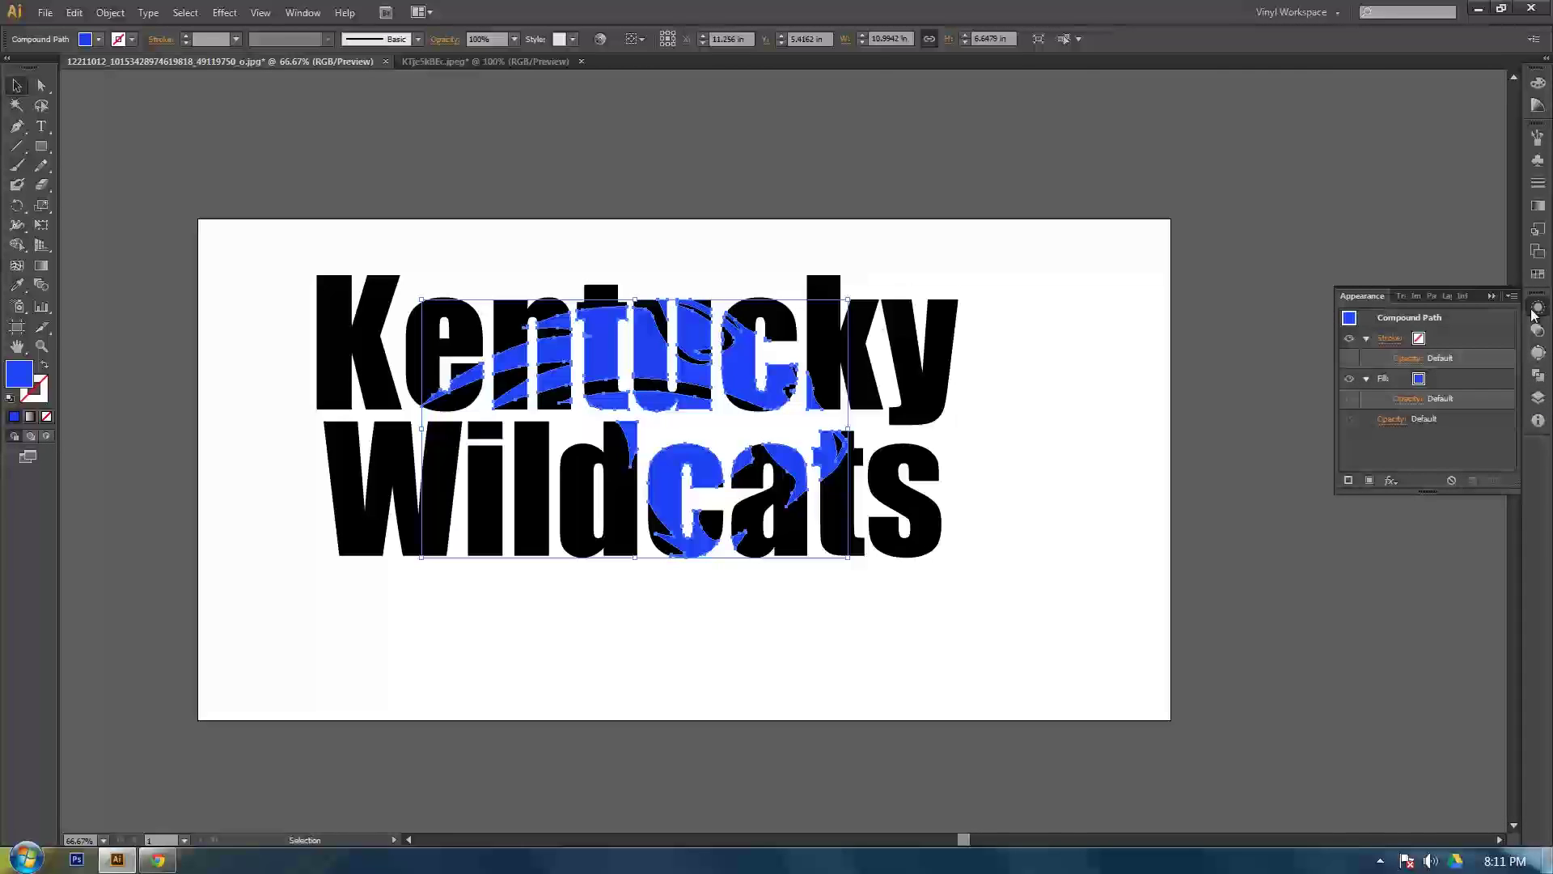
click(1394, 385)
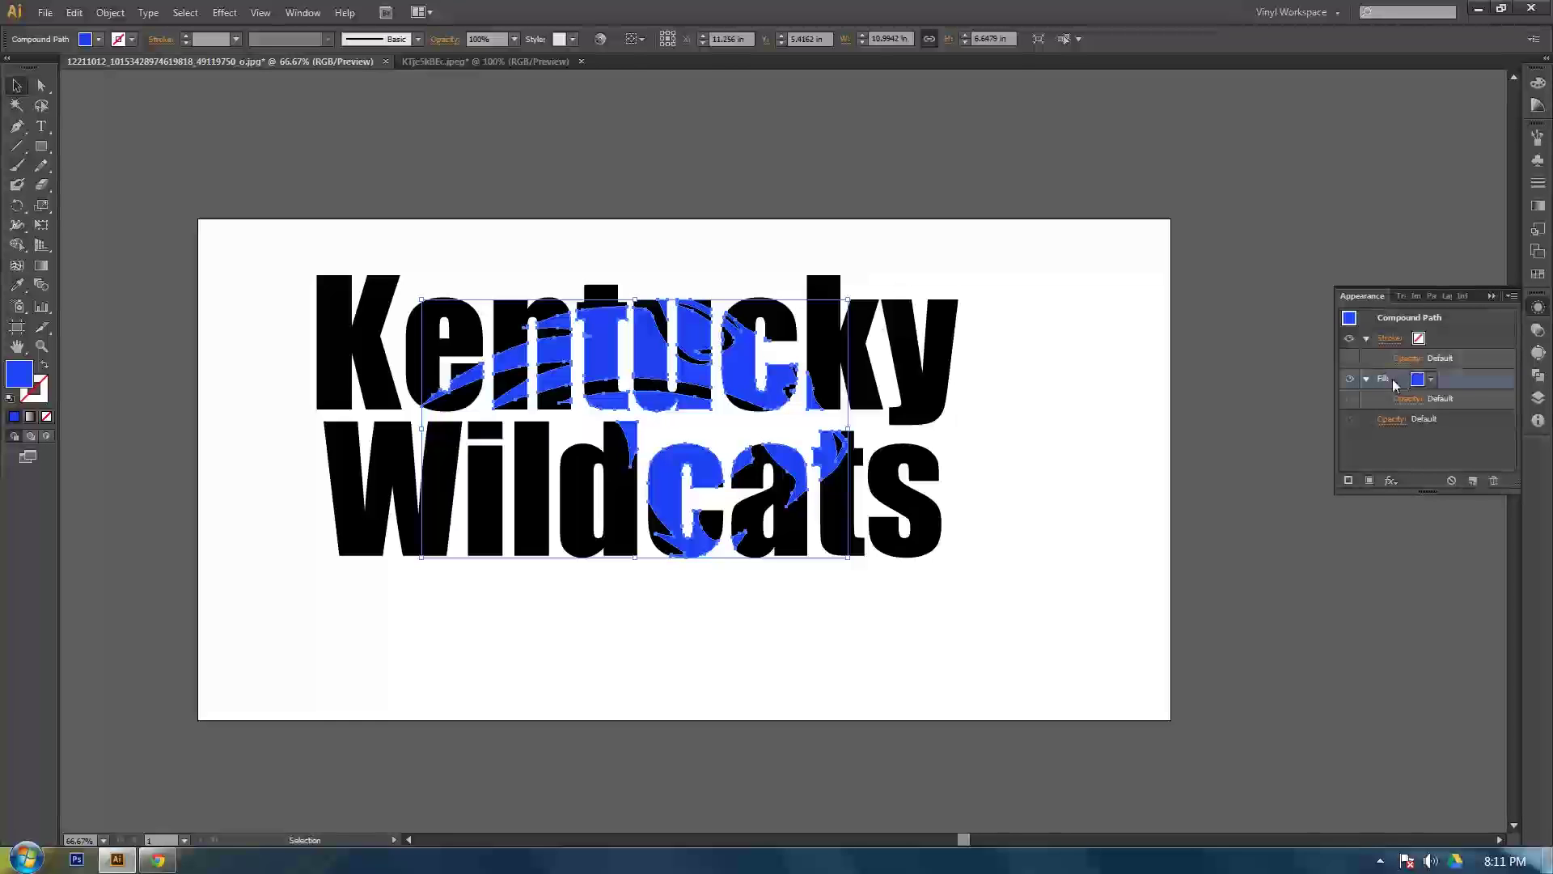
click(1371, 482)
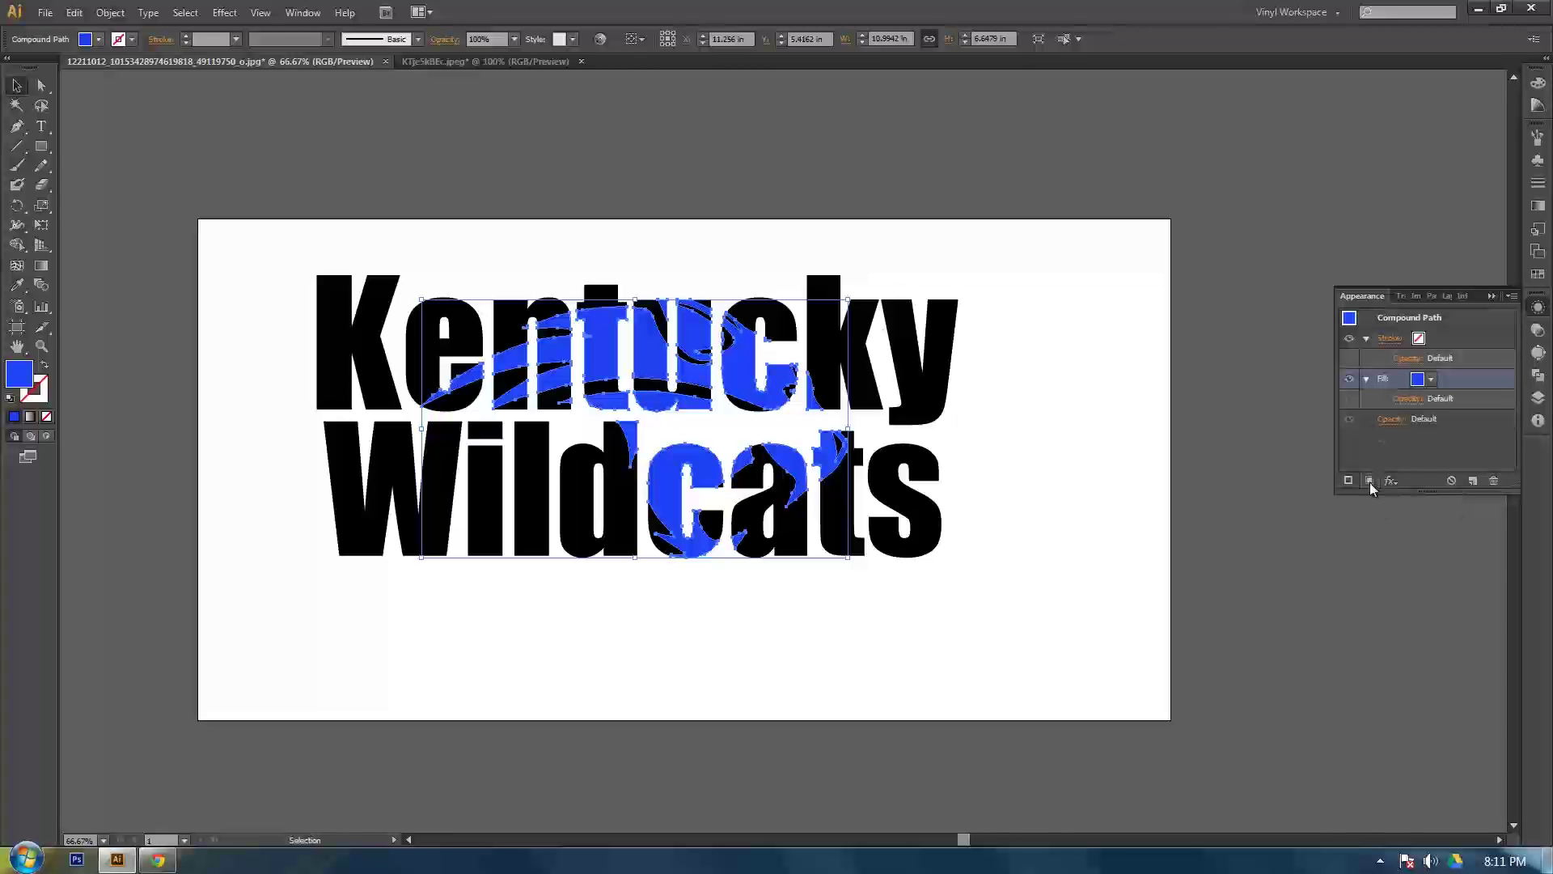
click(1424, 424)
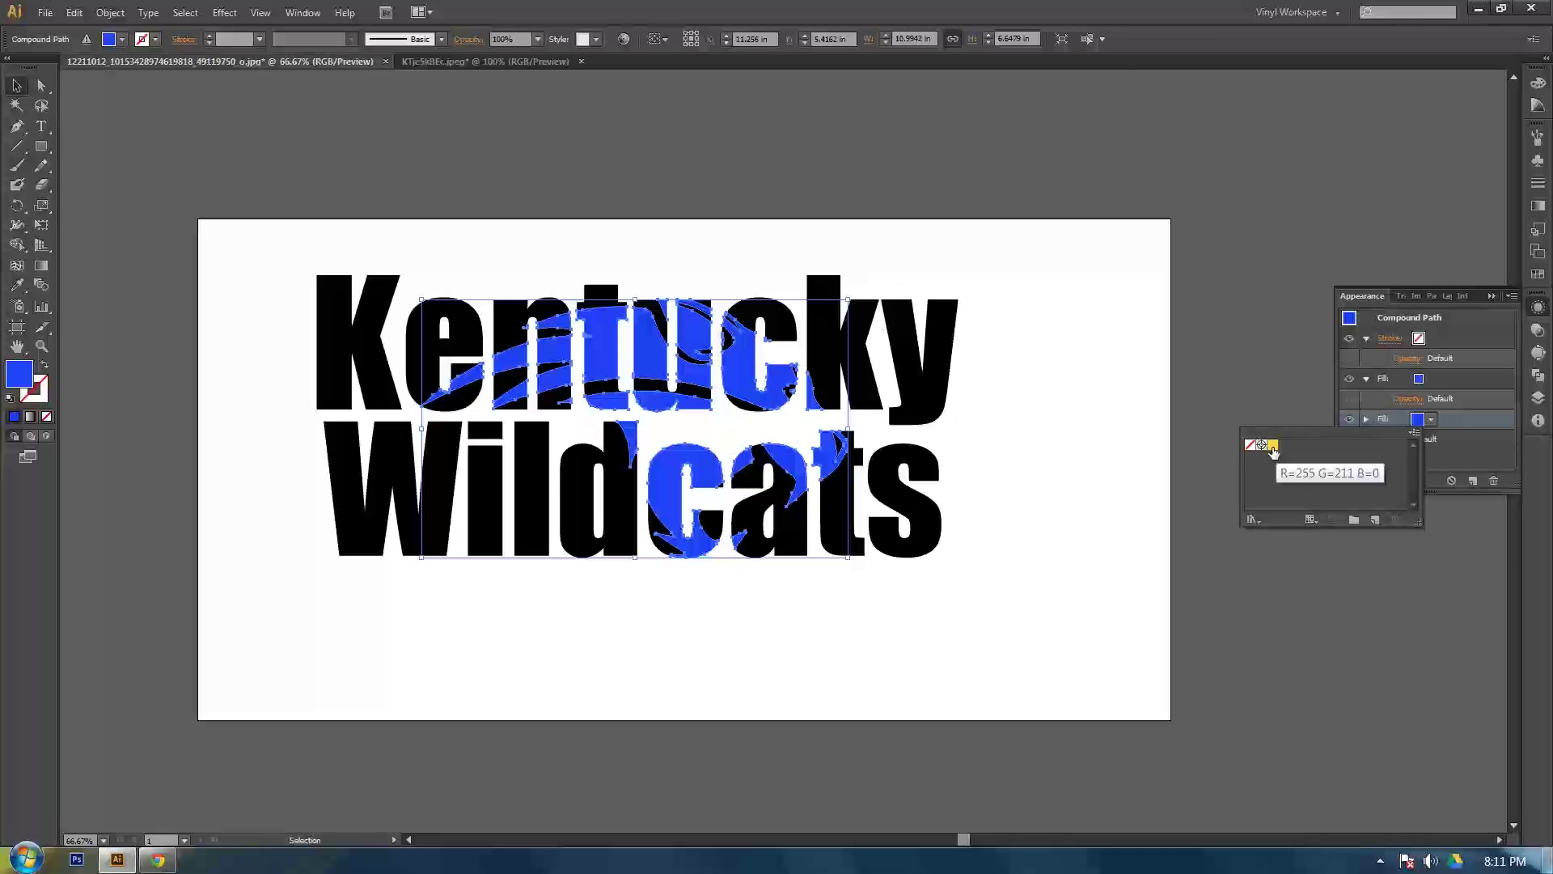
click(1273, 447)
click(1456, 420)
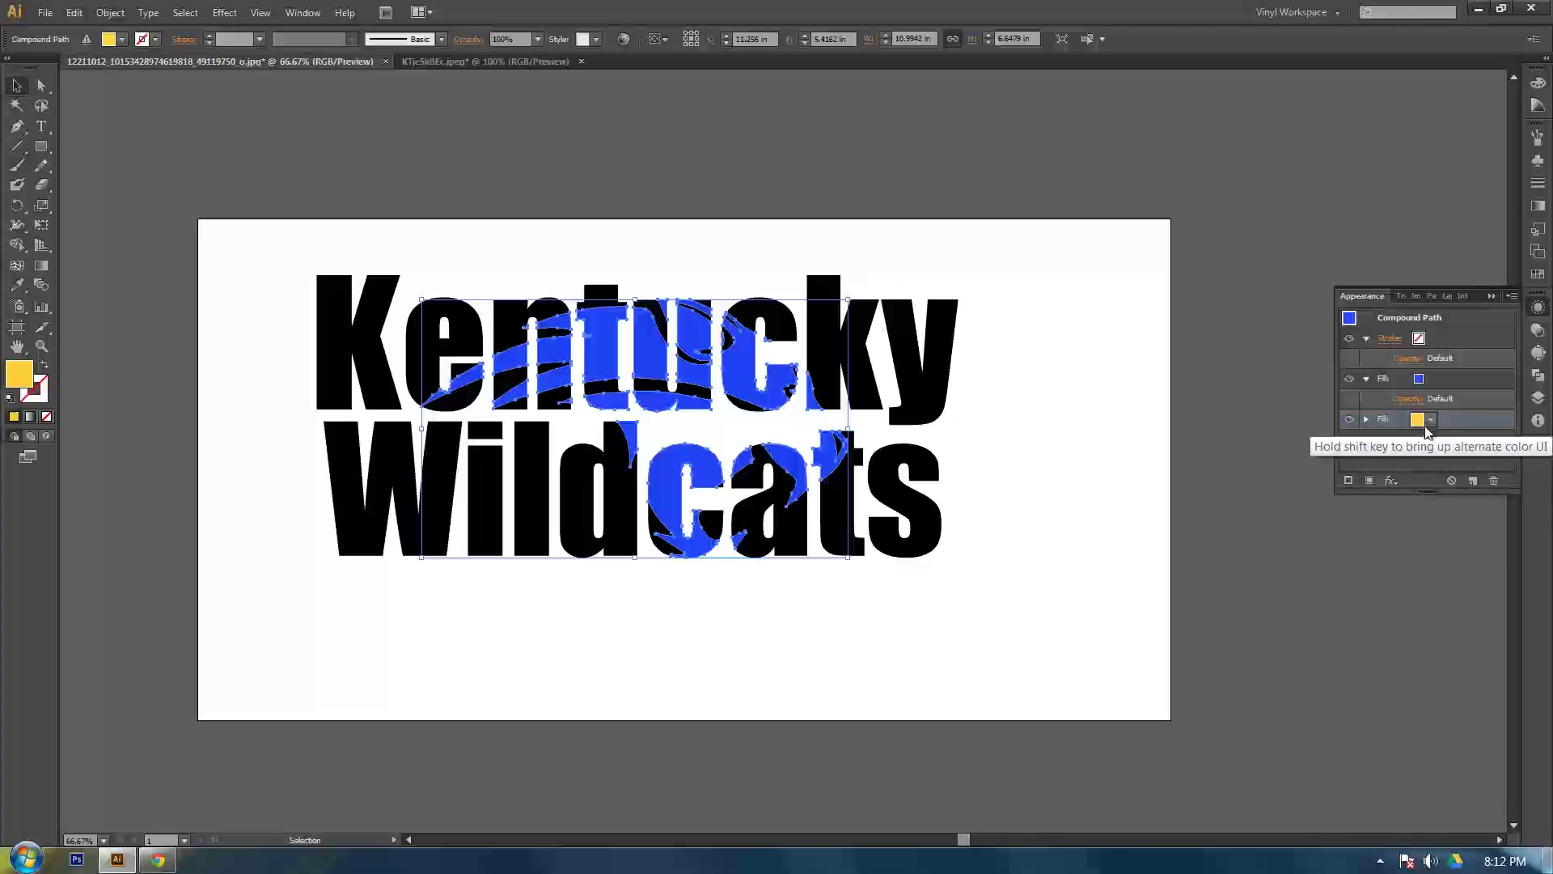
click(1377, 378)
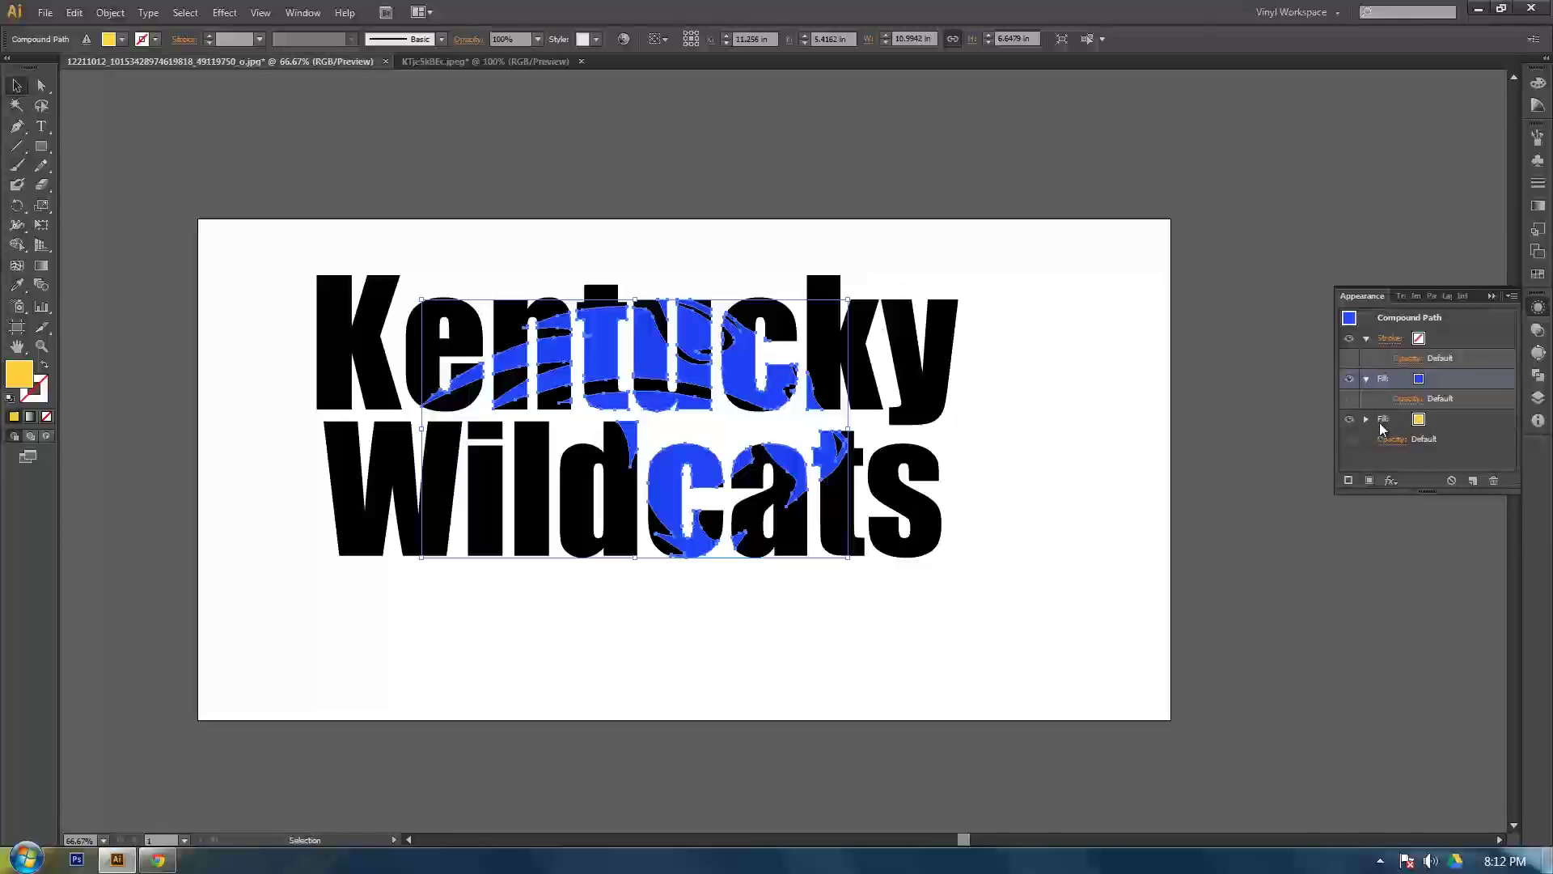
click(1397, 428)
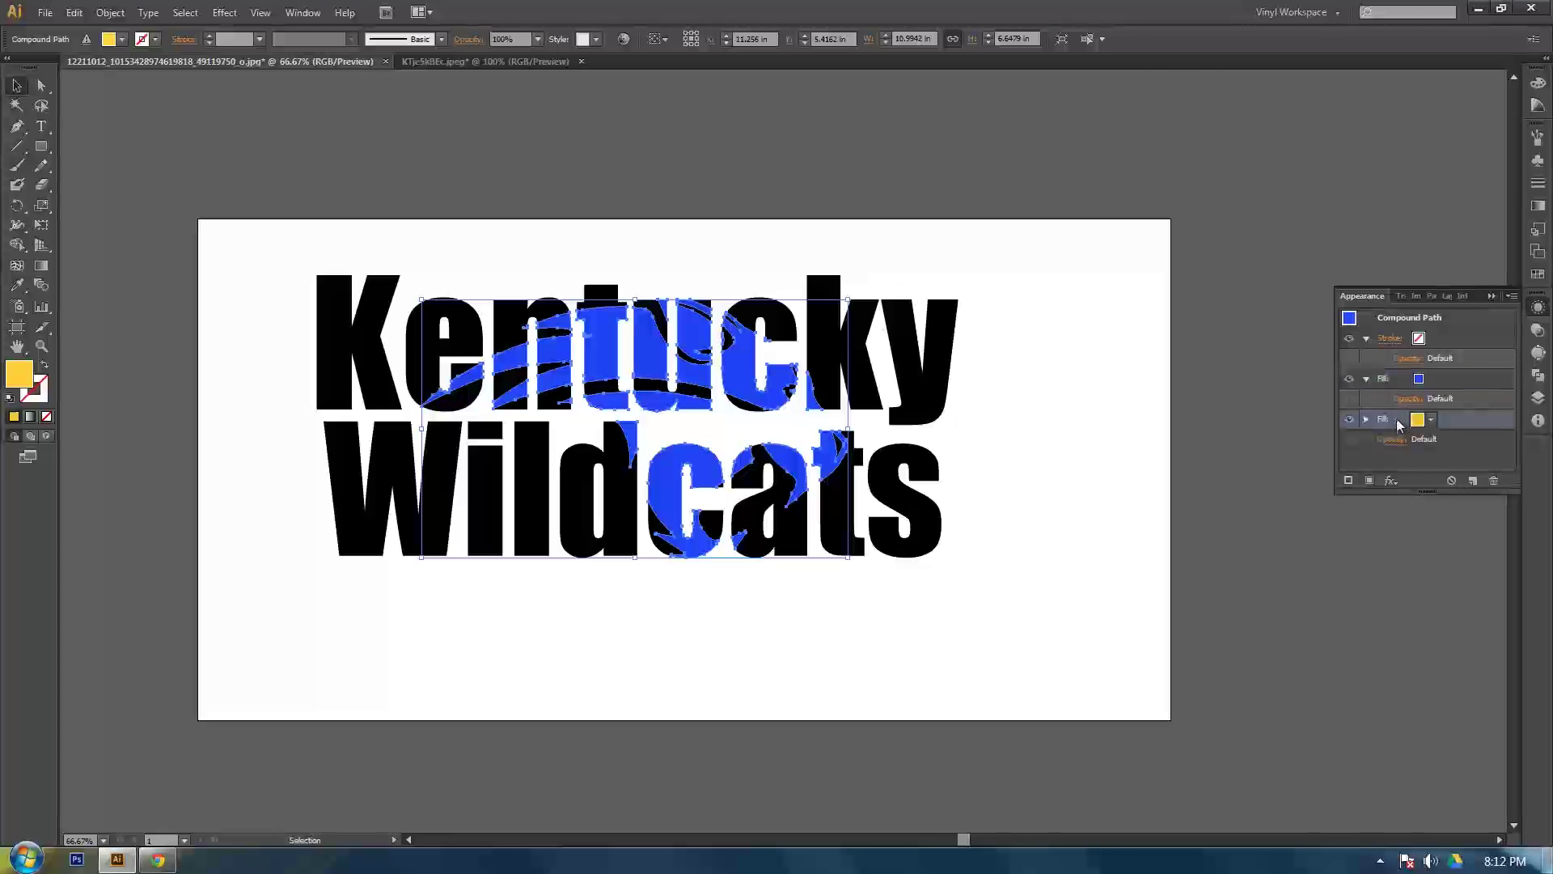
click(1391, 480)
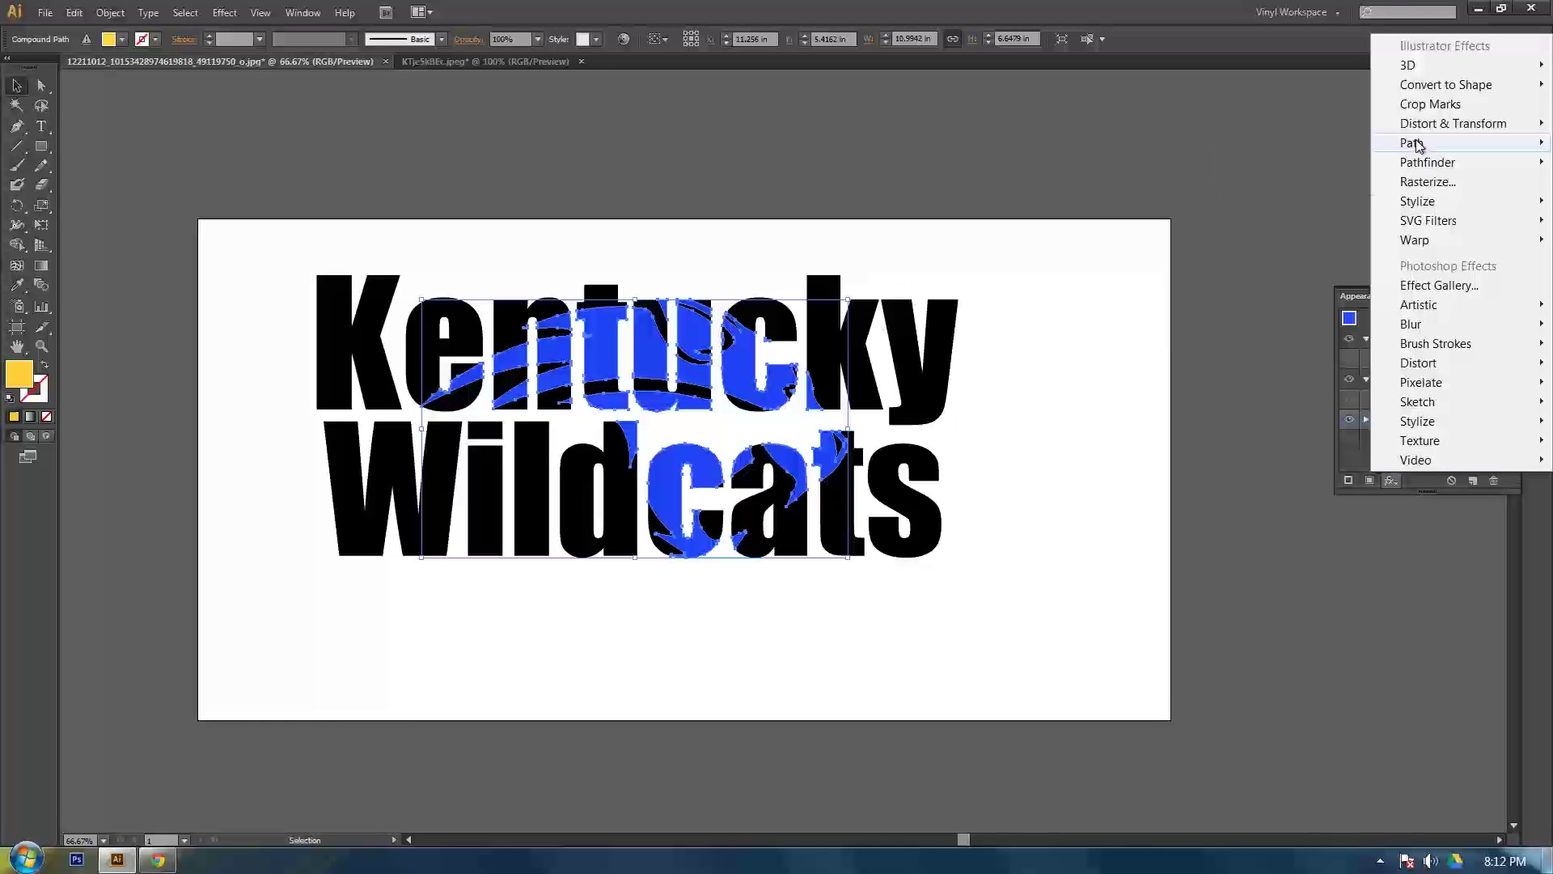
Apply an Offset Path effect of 0.06 in to the yellow fill with Preview on
mouse_move(1416, 144)
click(1321, 144)
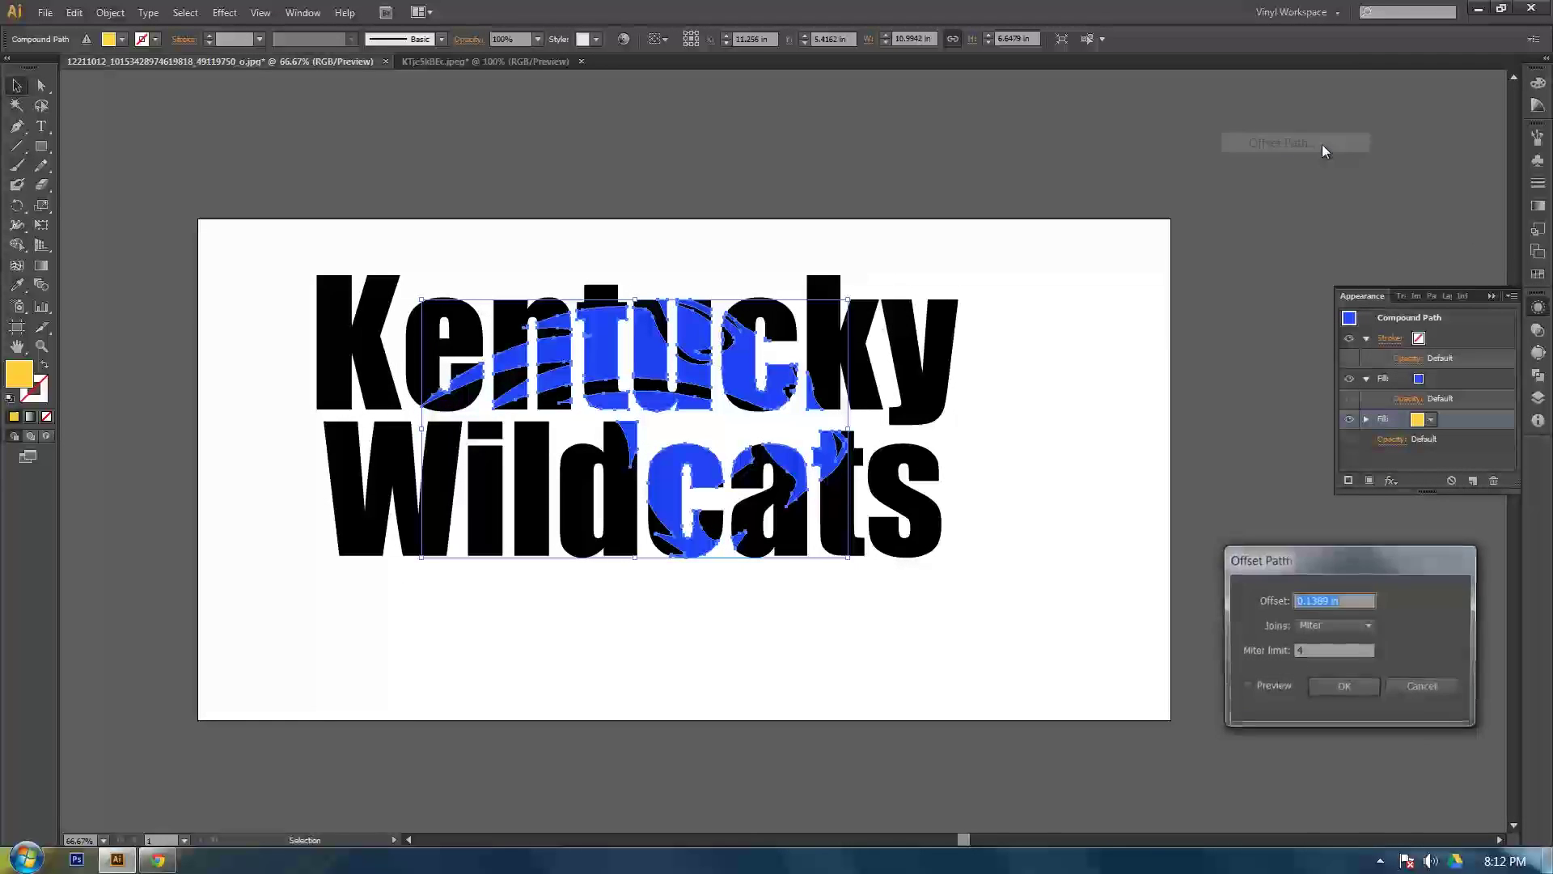
click(1257, 685)
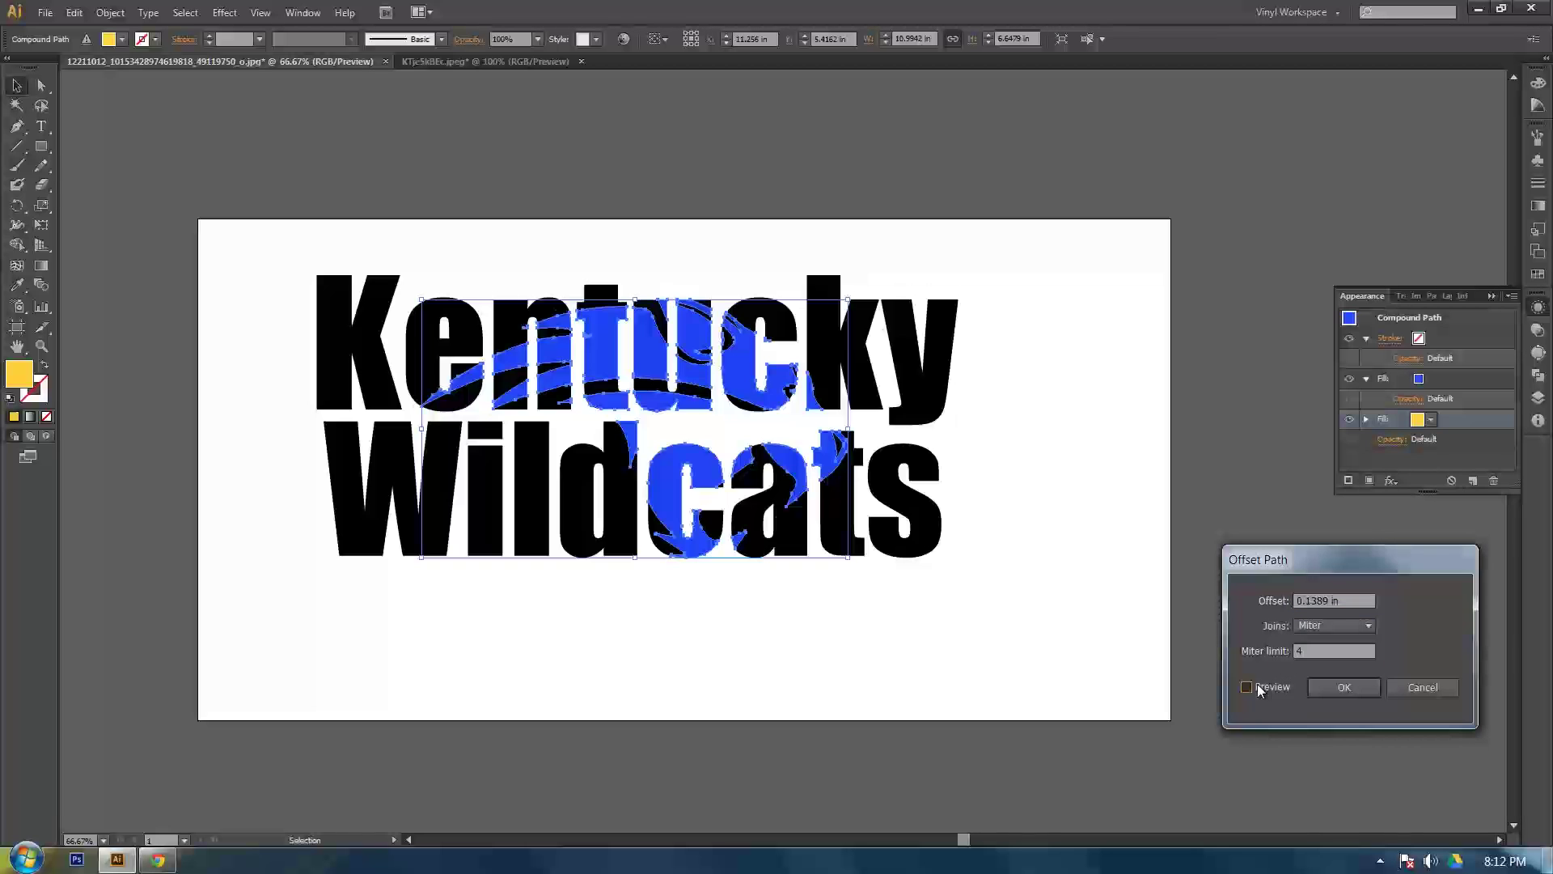
drag(1353, 597, 1308, 601)
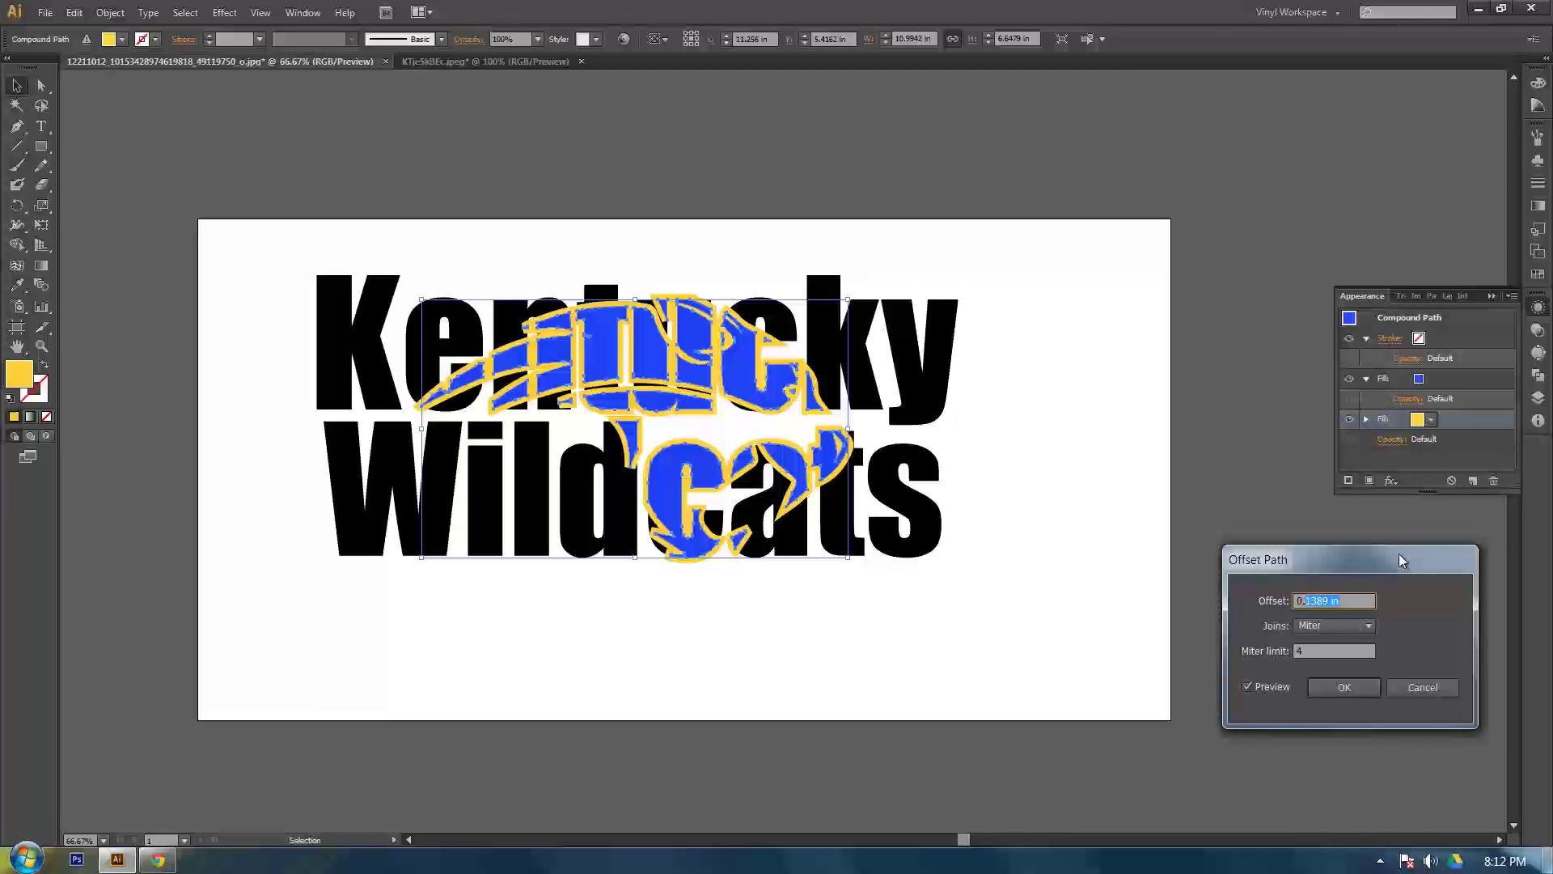
key(BackSpace)
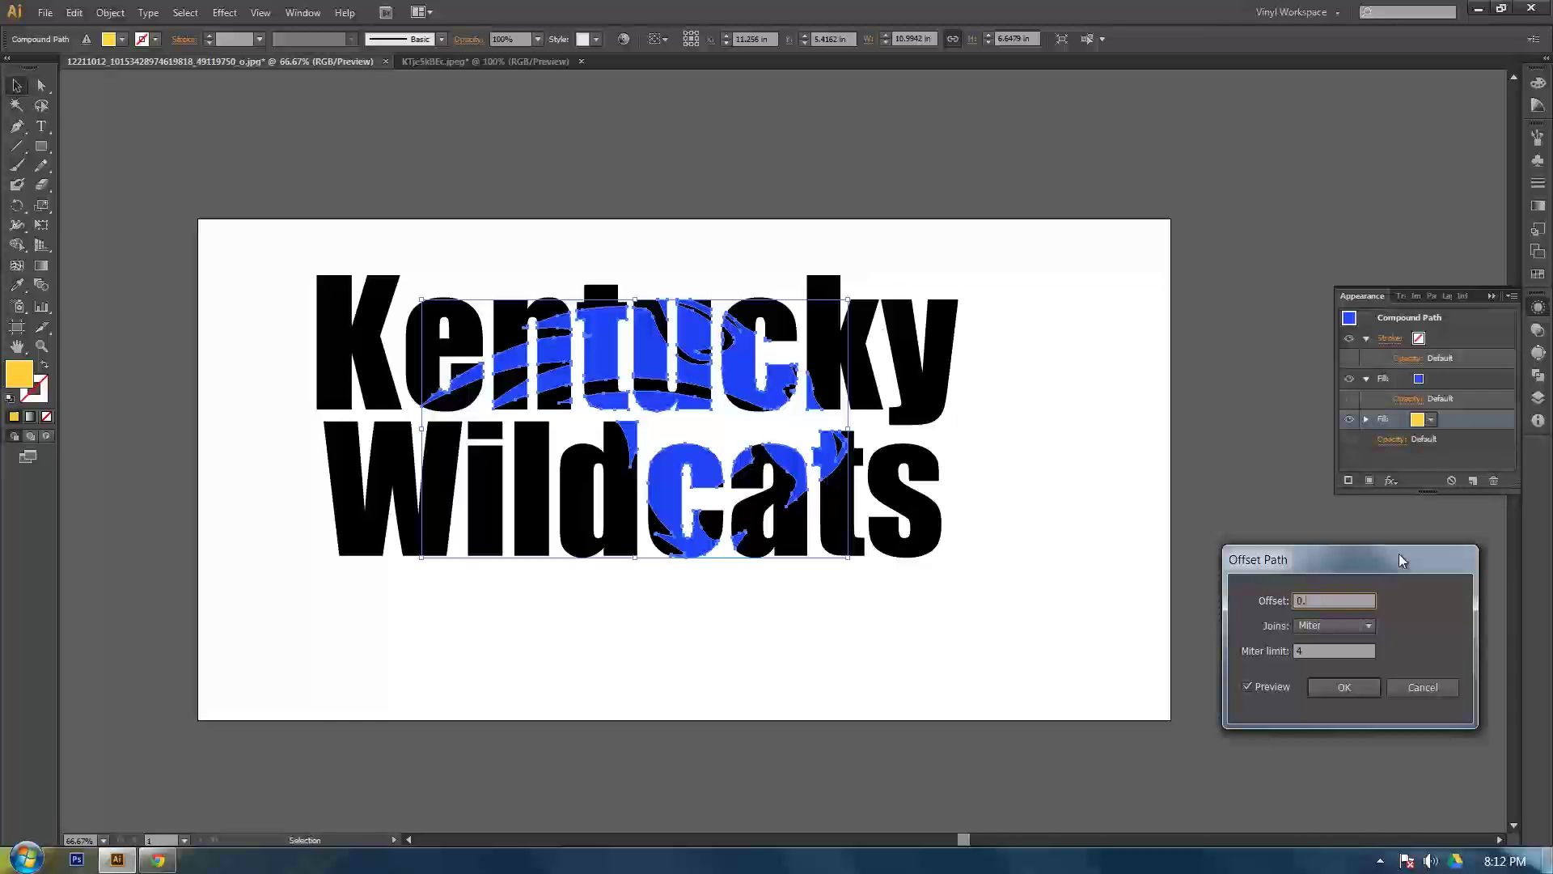
text(06)
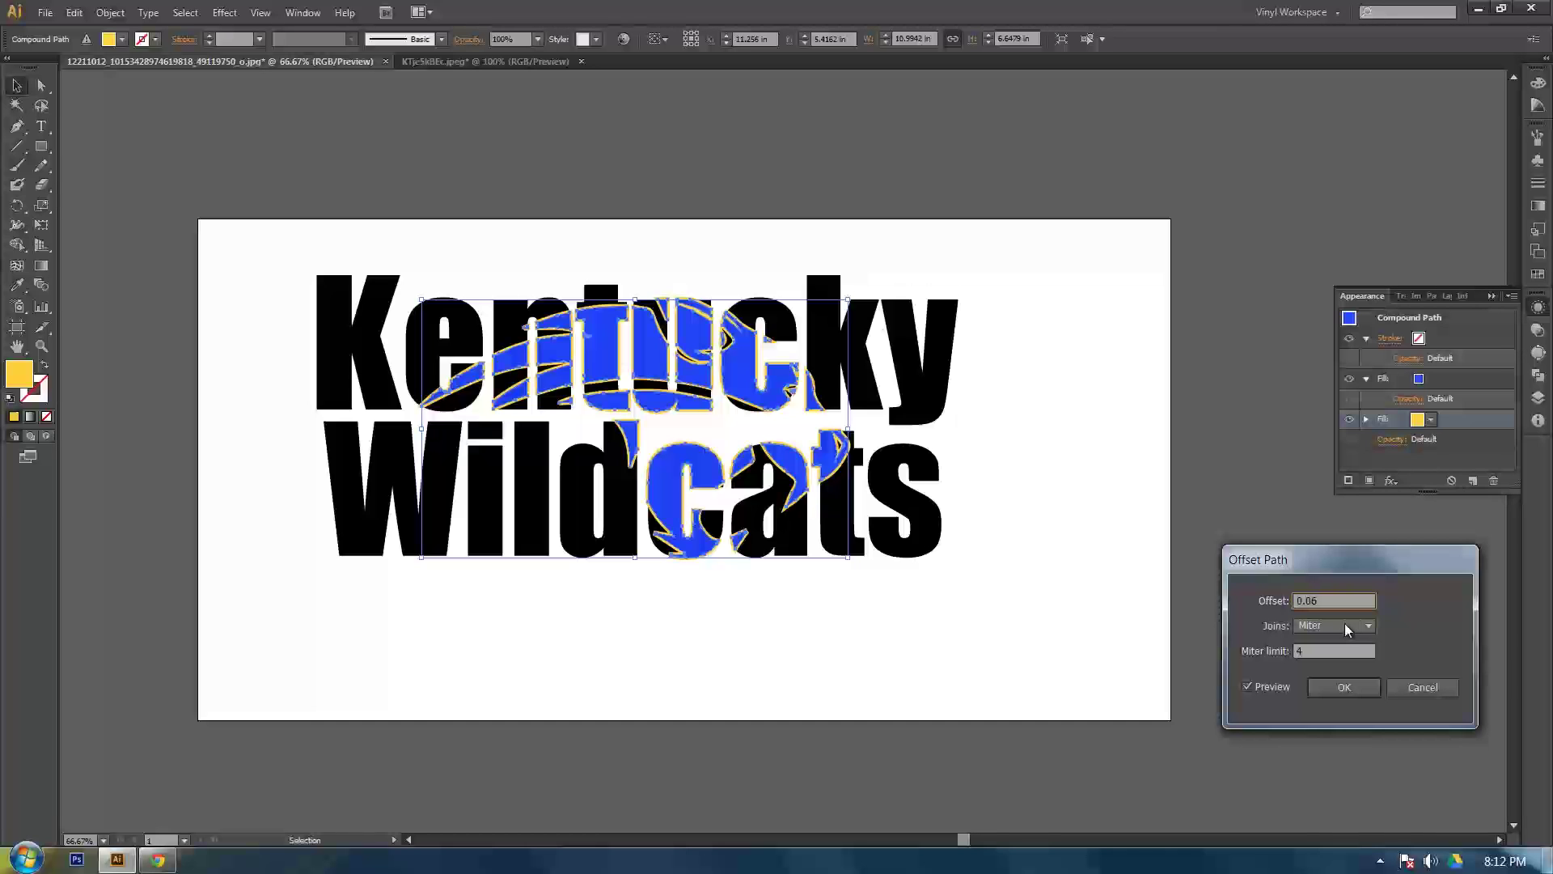
Compare Round and Bevel joins for the offset, settling on Miter joins
click(1344, 626)
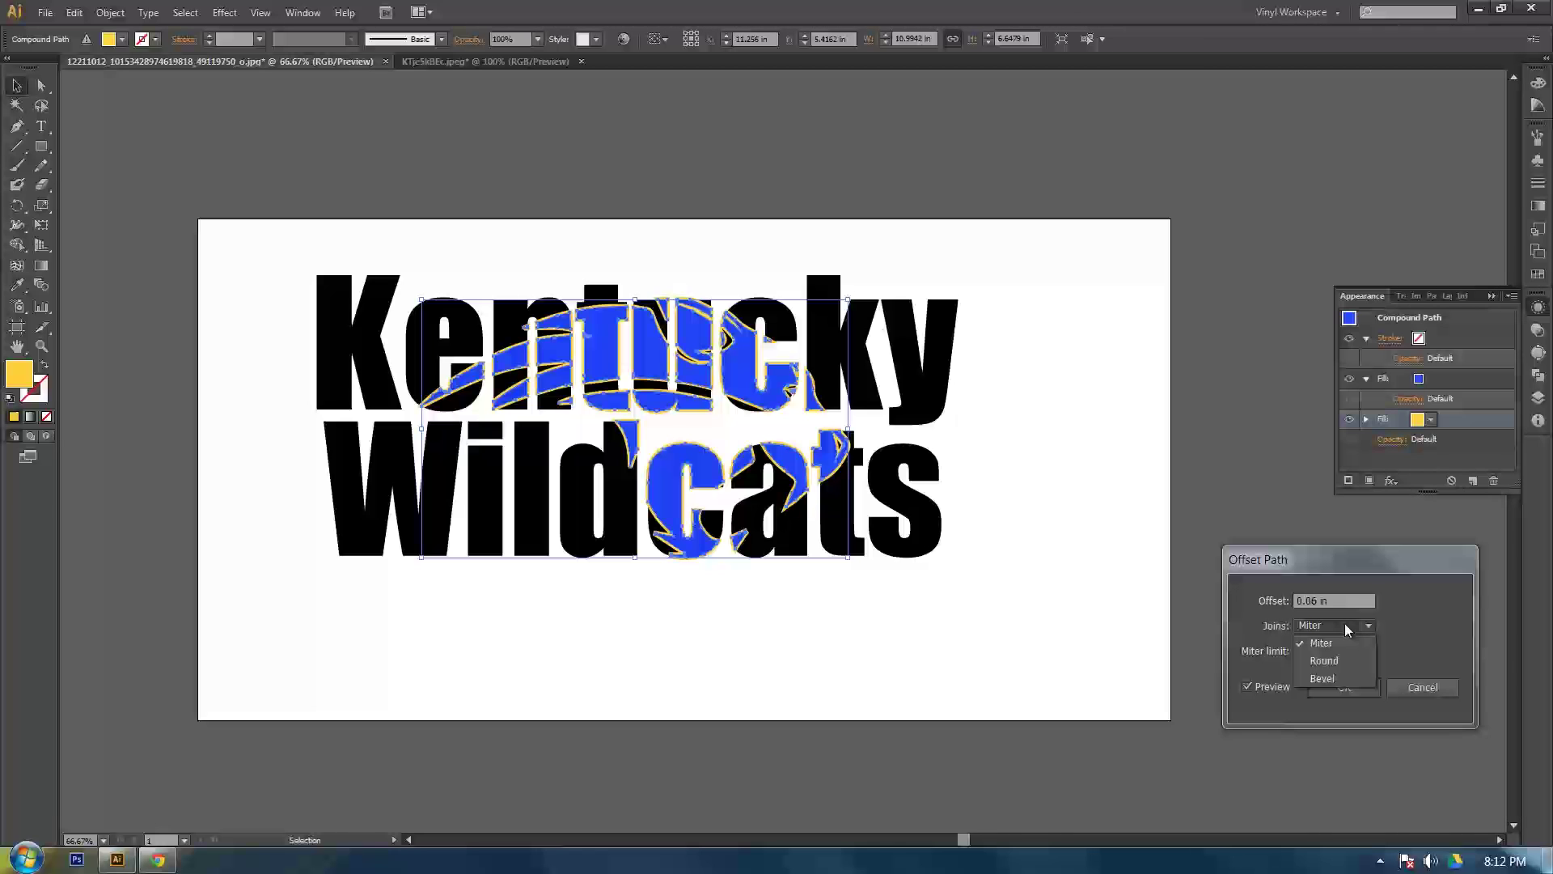
click(1337, 659)
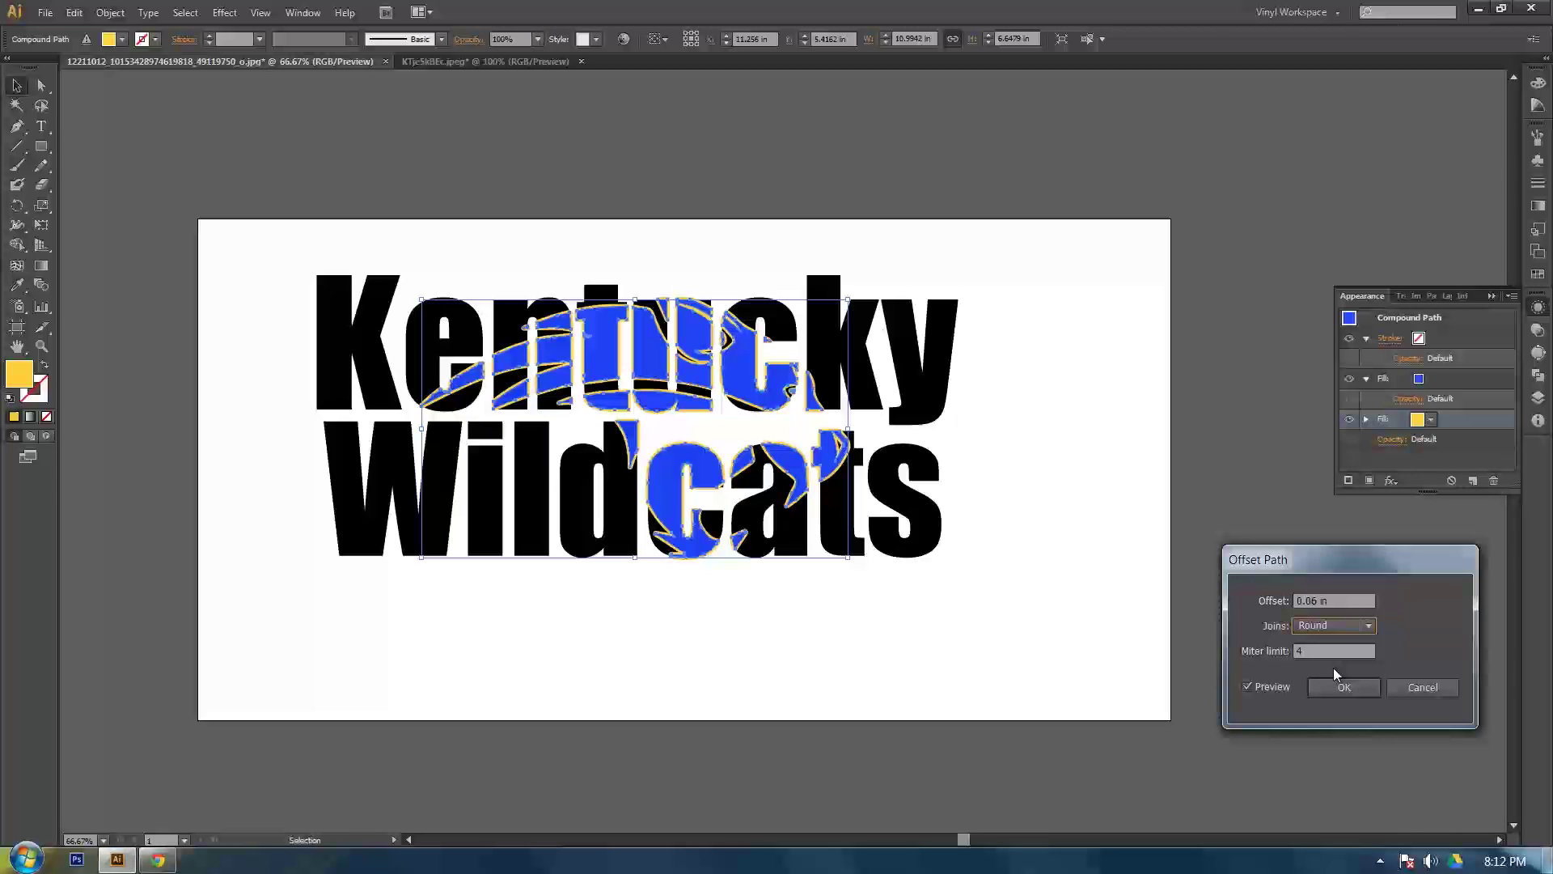
click(1355, 628)
click(1335, 679)
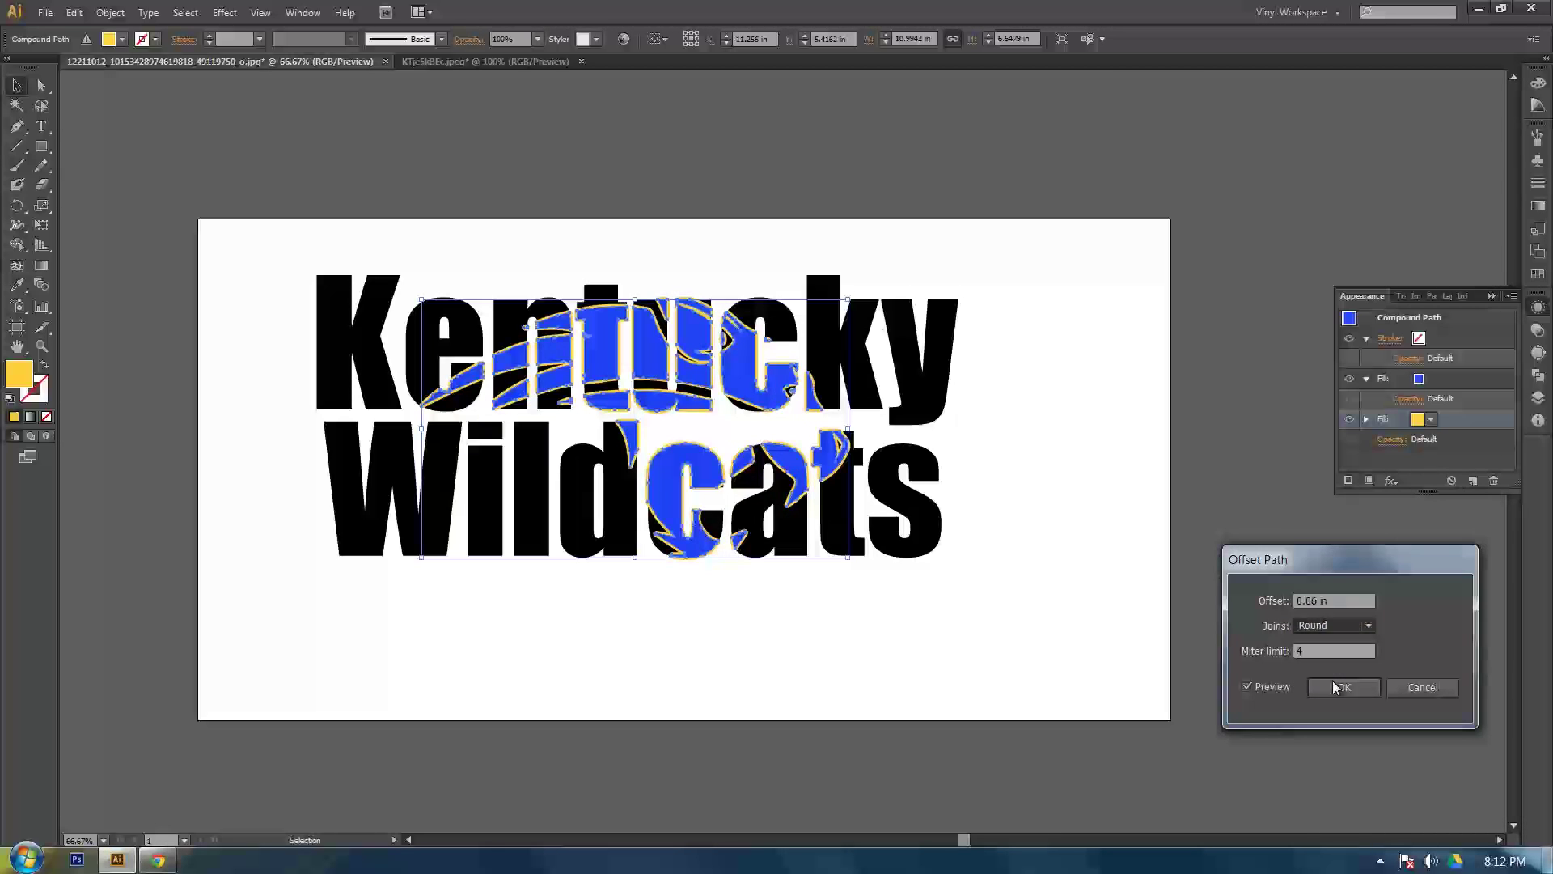
click(1339, 624)
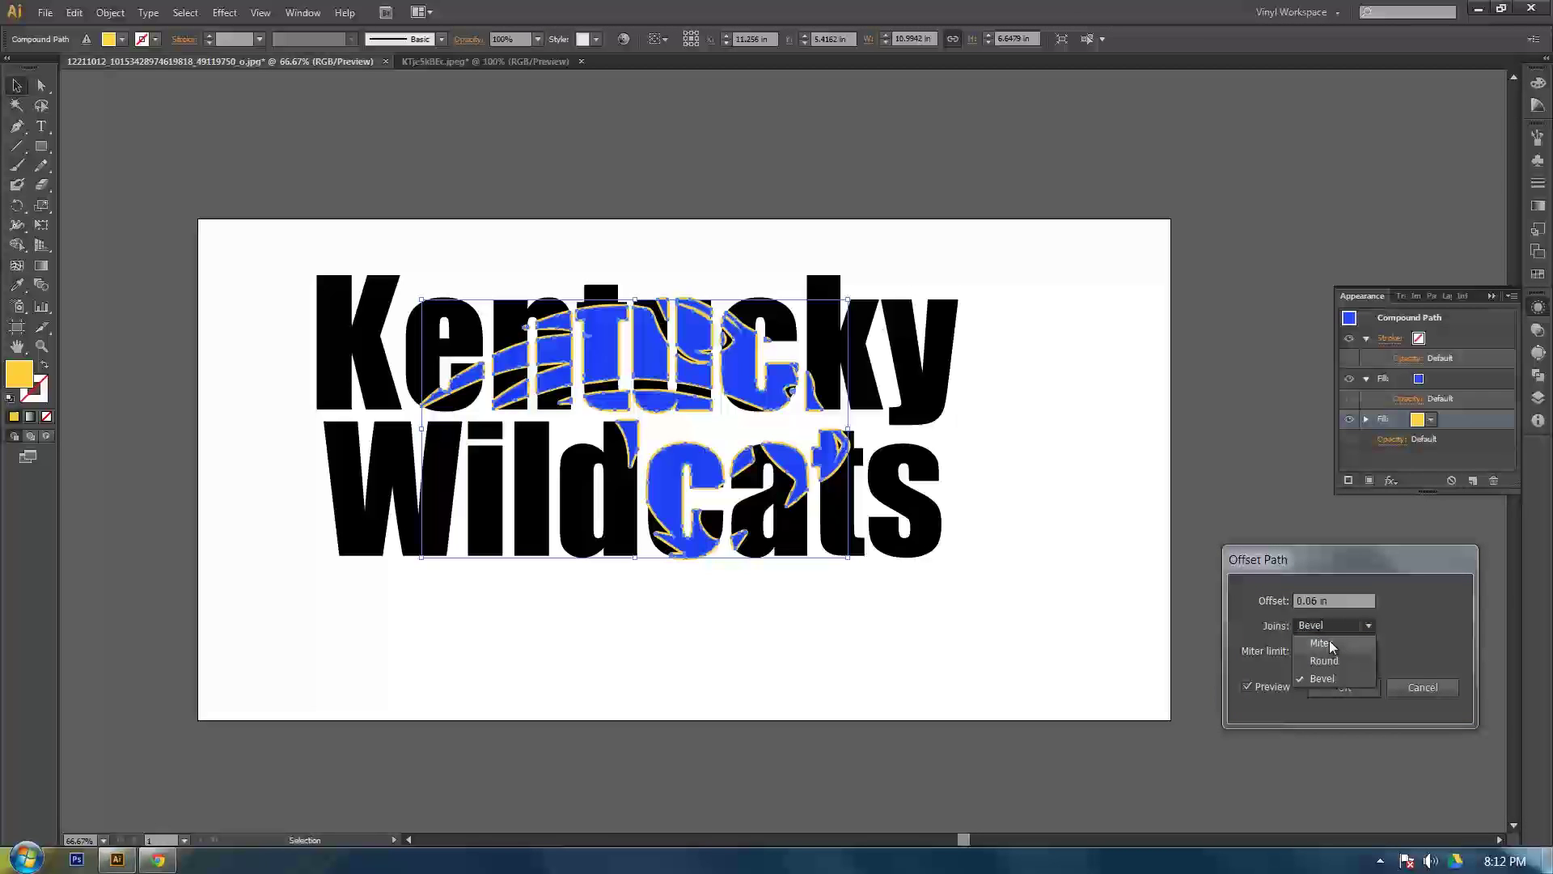
click(1328, 641)
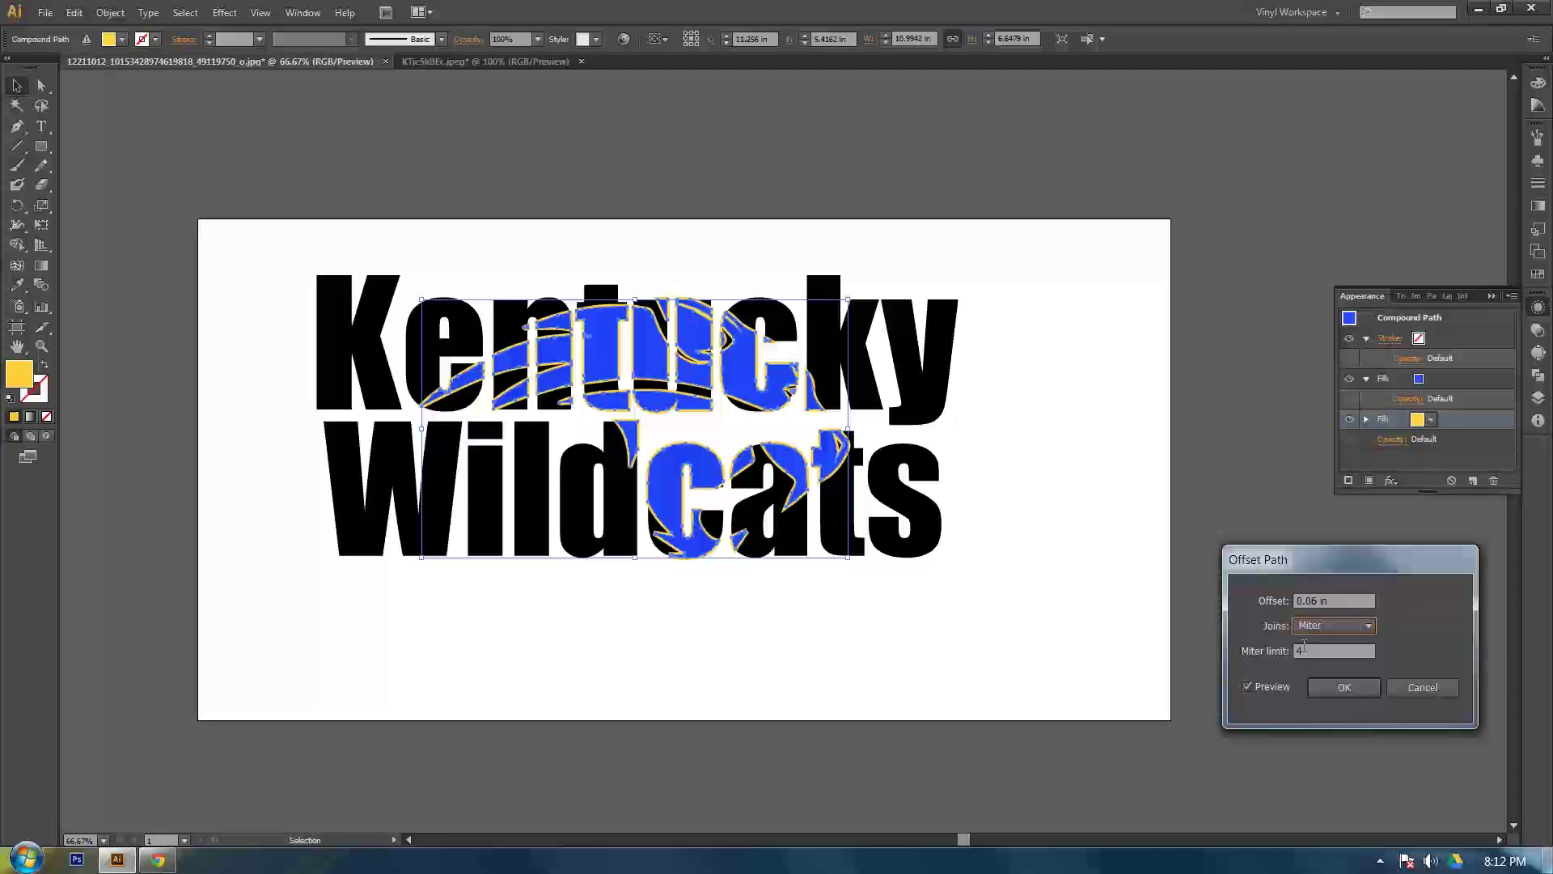
Apply the 0.06 in yellow offset, then move the wildcat away and back to check the outline
click(1325, 688)
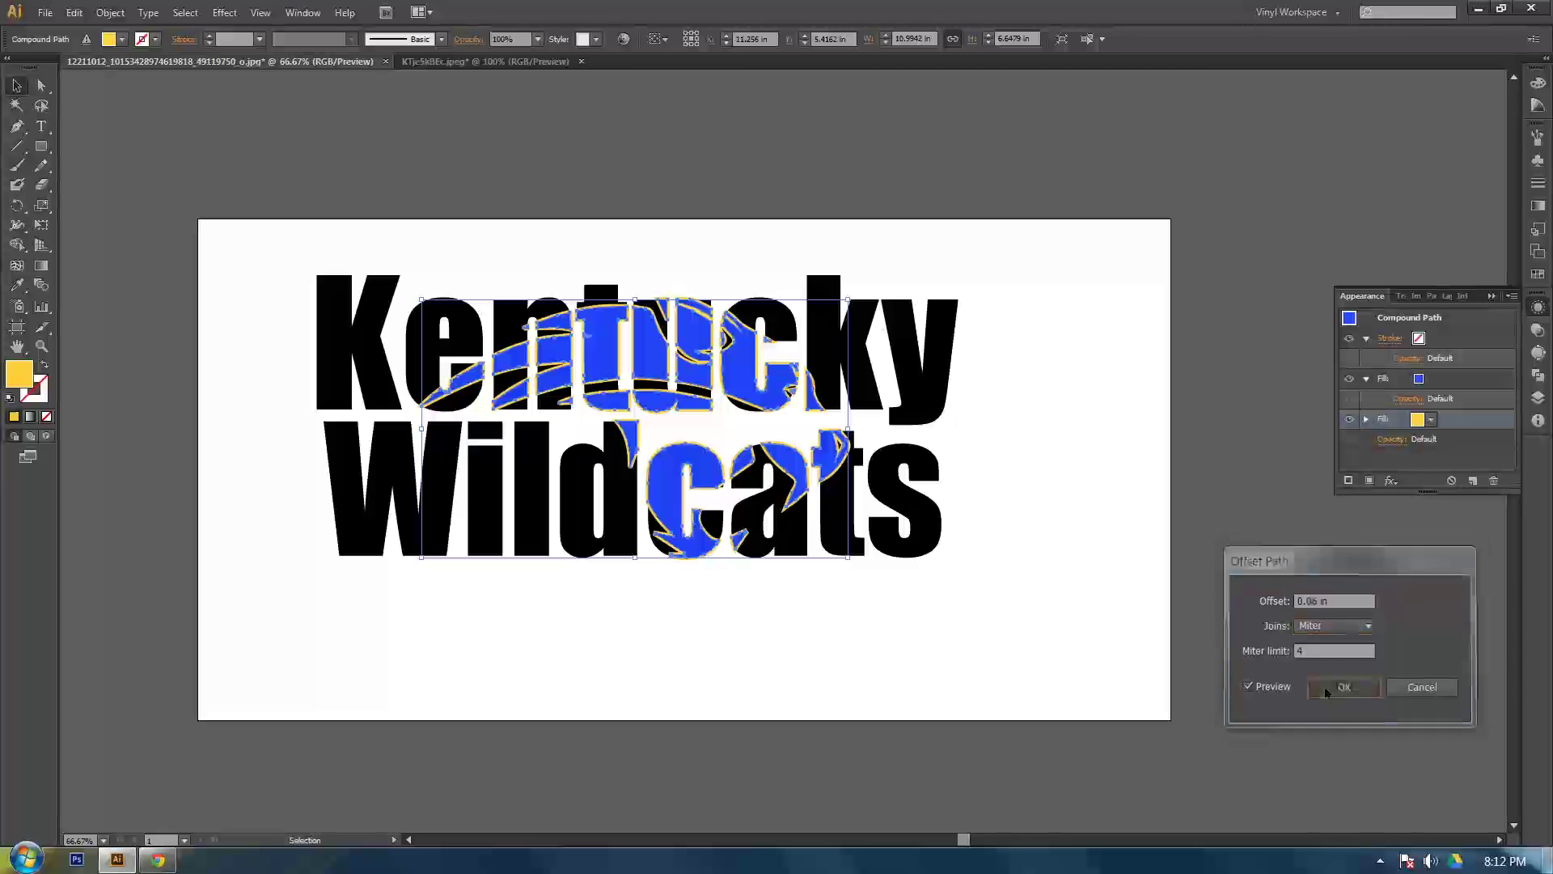
click(1118, 433)
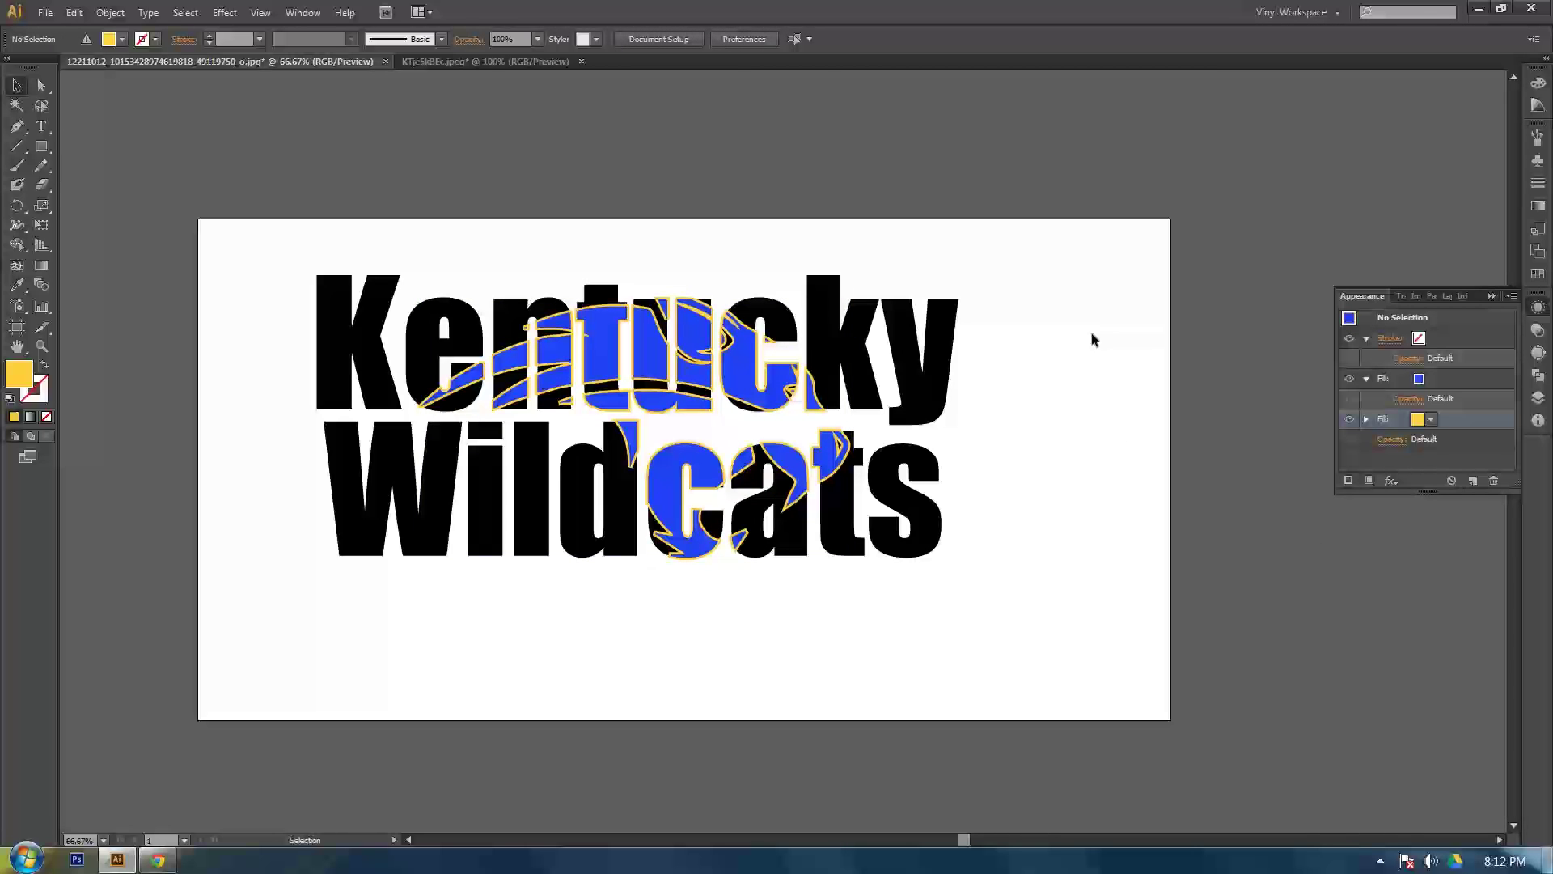
drag(615, 360, 1010, 225)
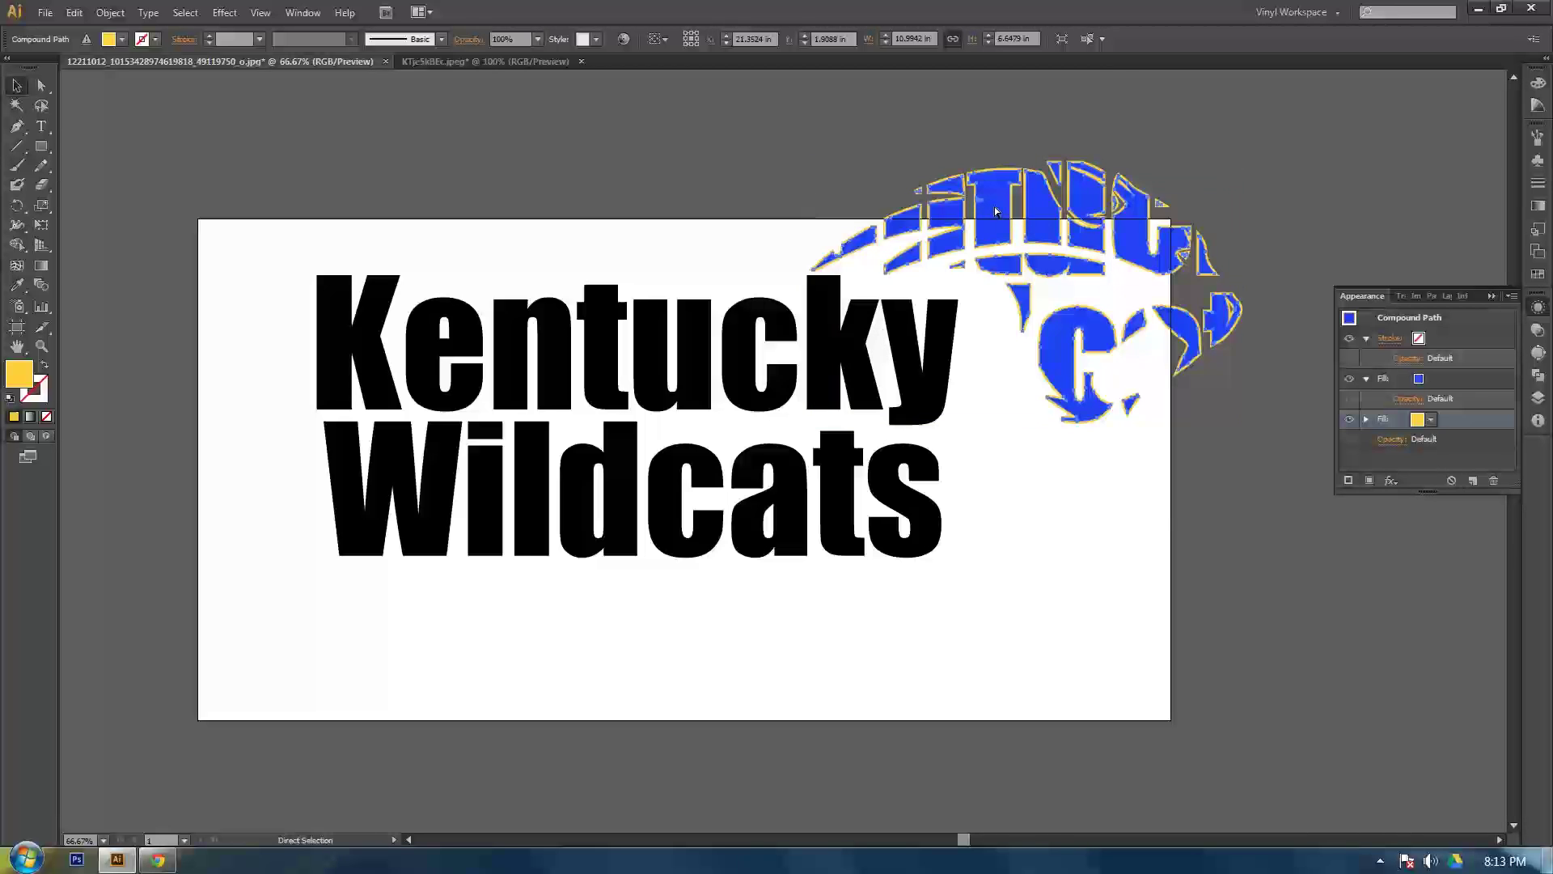
drag(993, 206, 603, 341)
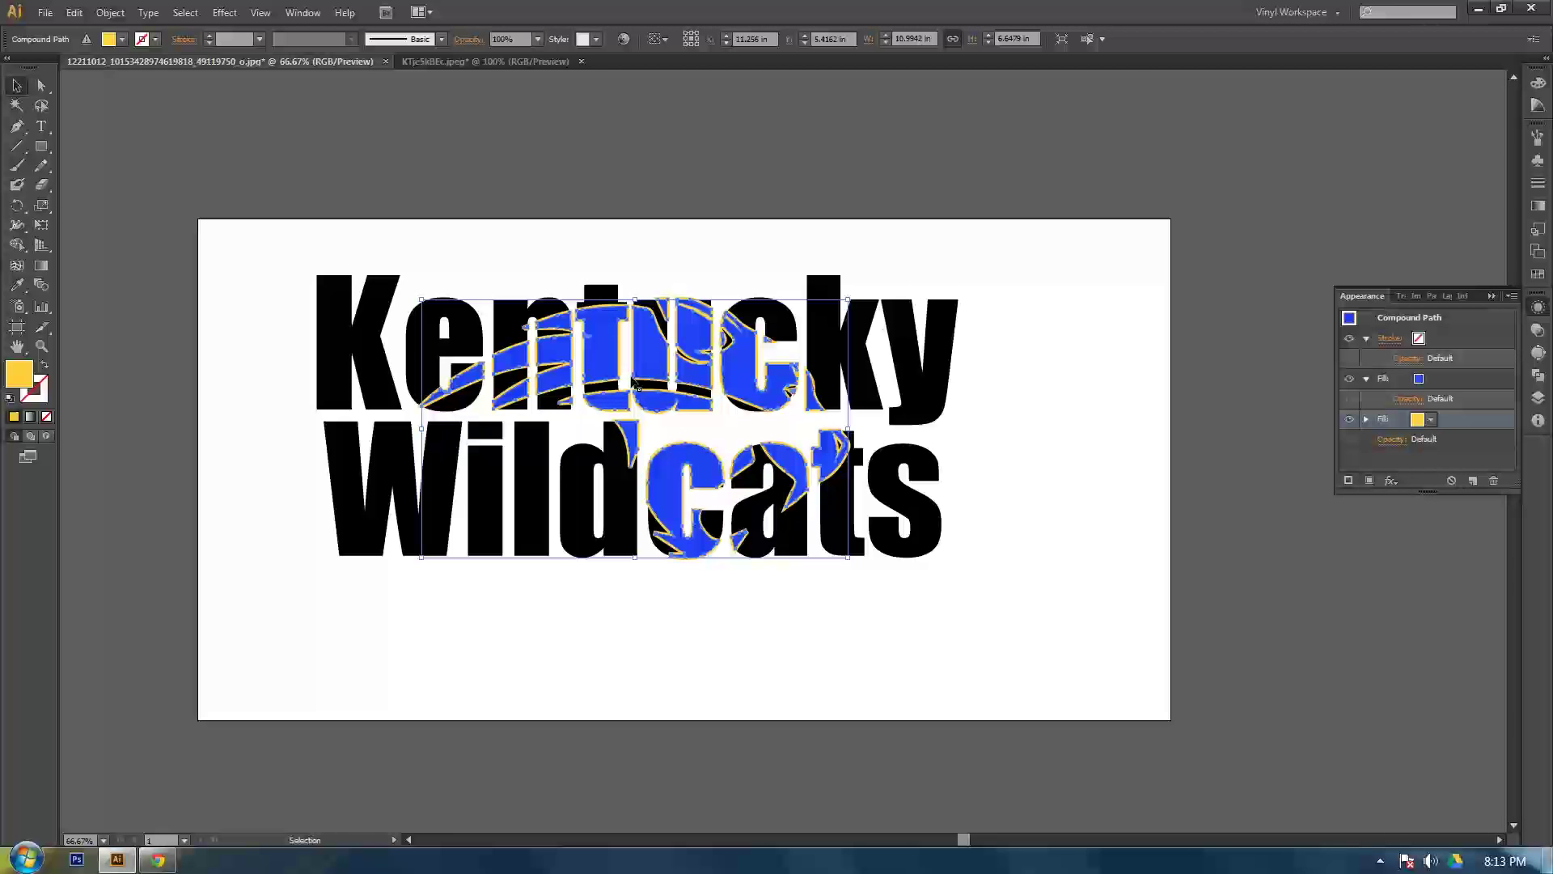
Expand the outlined wildcat's appearance into real shapes, then move it away and back to inspect them
click(110, 12)
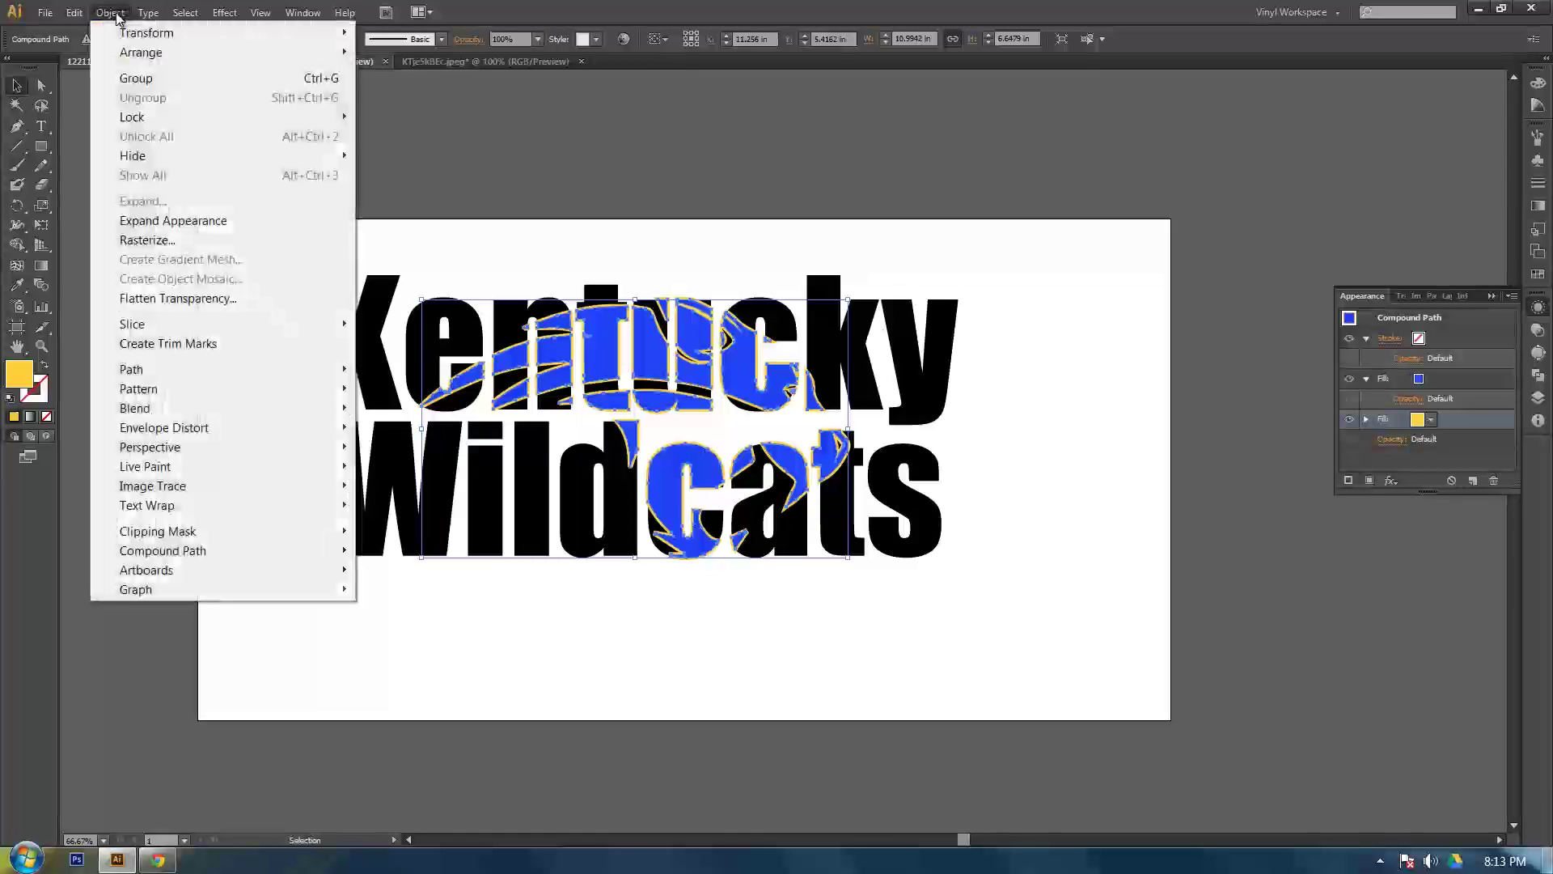
click(162, 220)
click(709, 154)
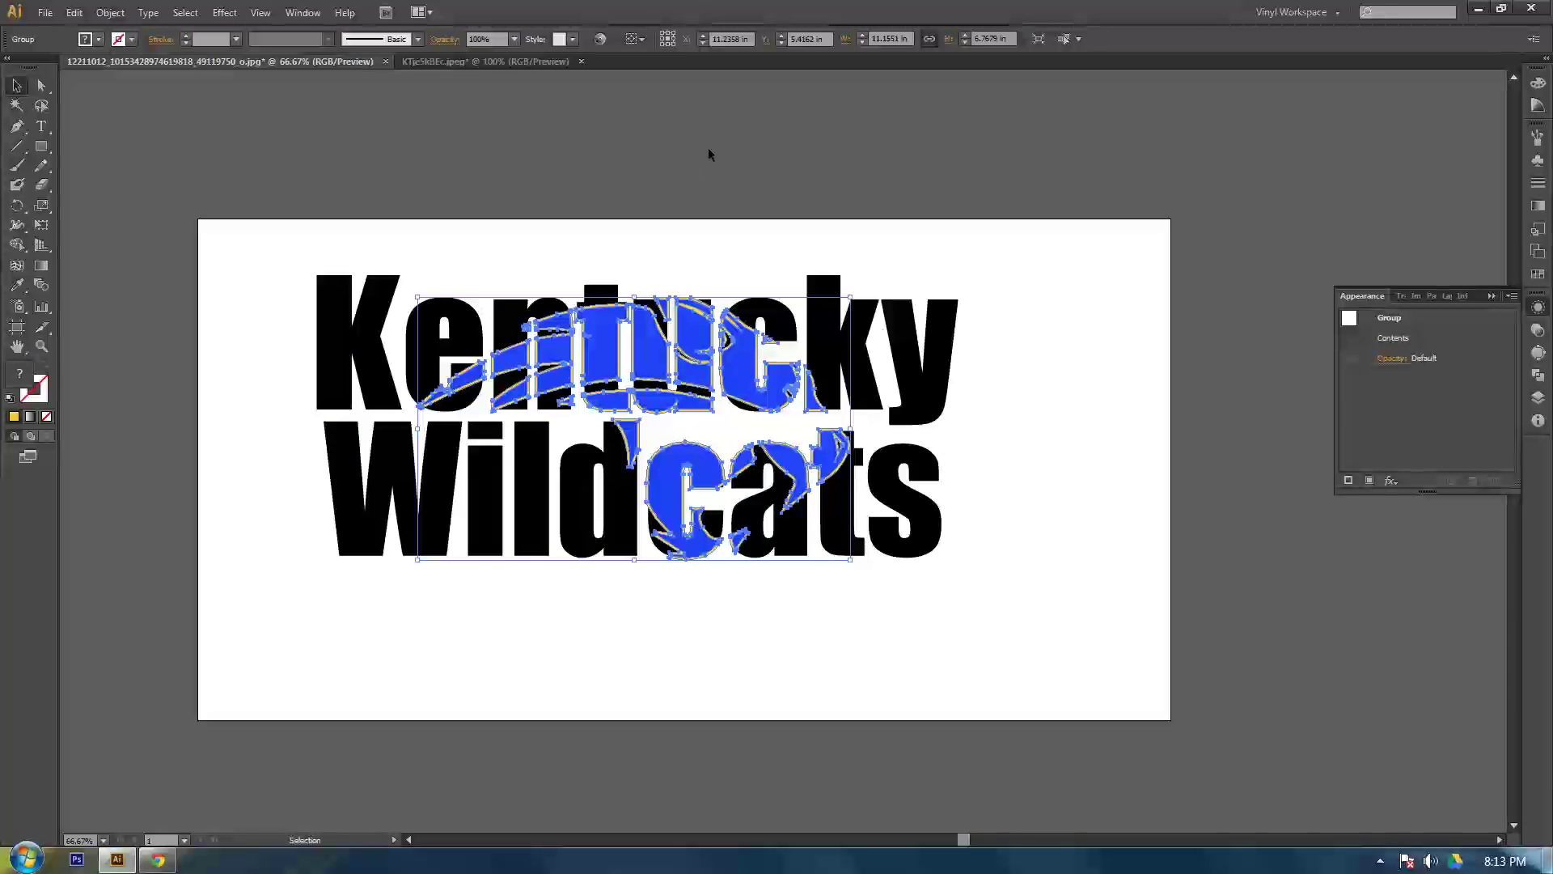
drag(637, 320, 918, 160)
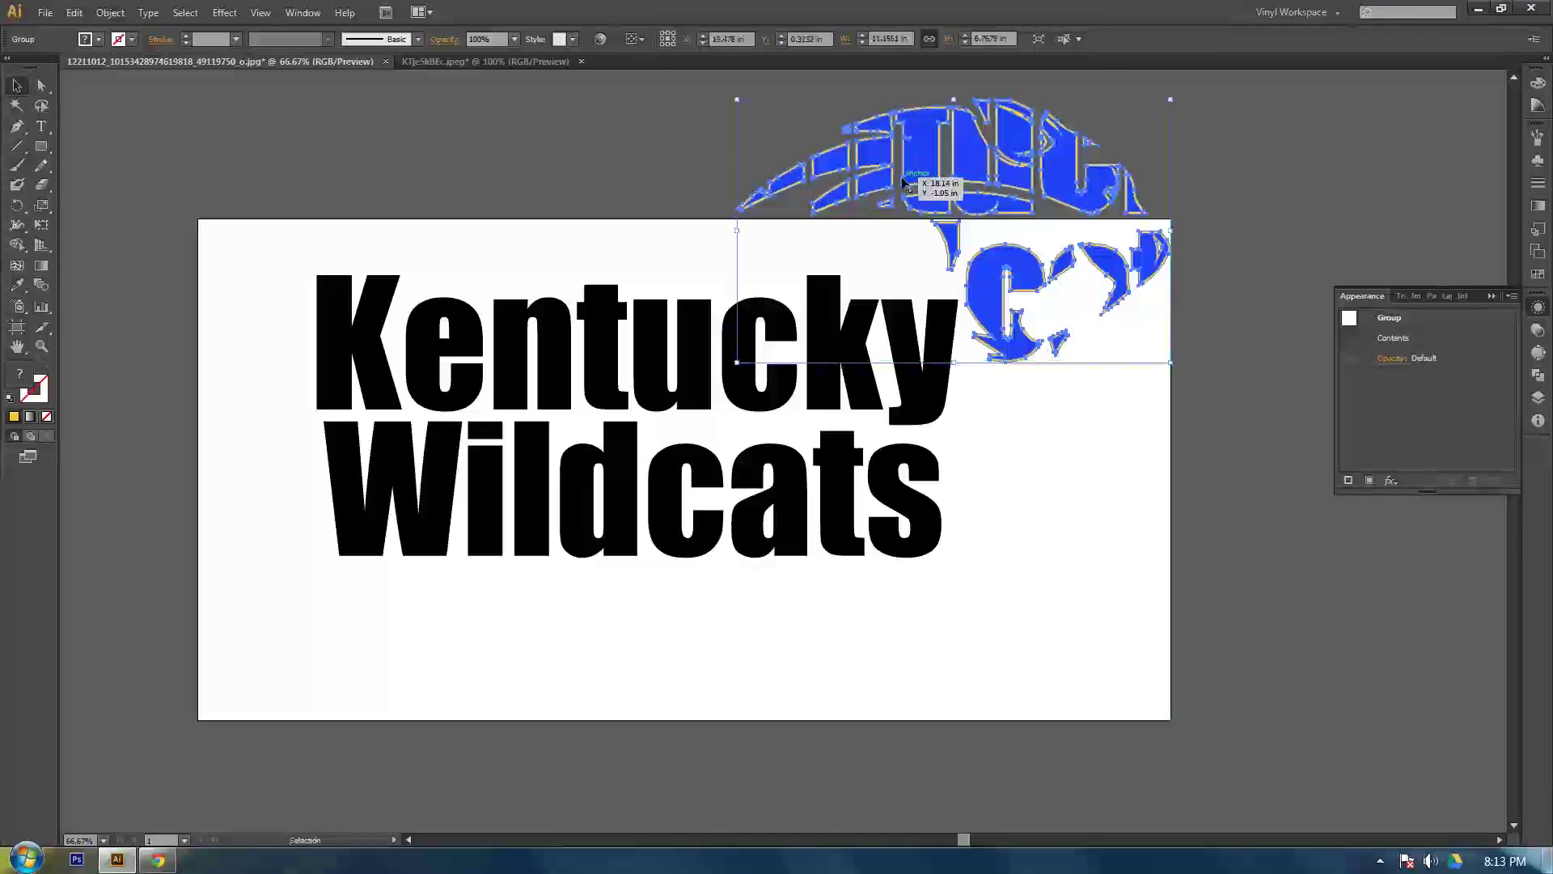
key(a)
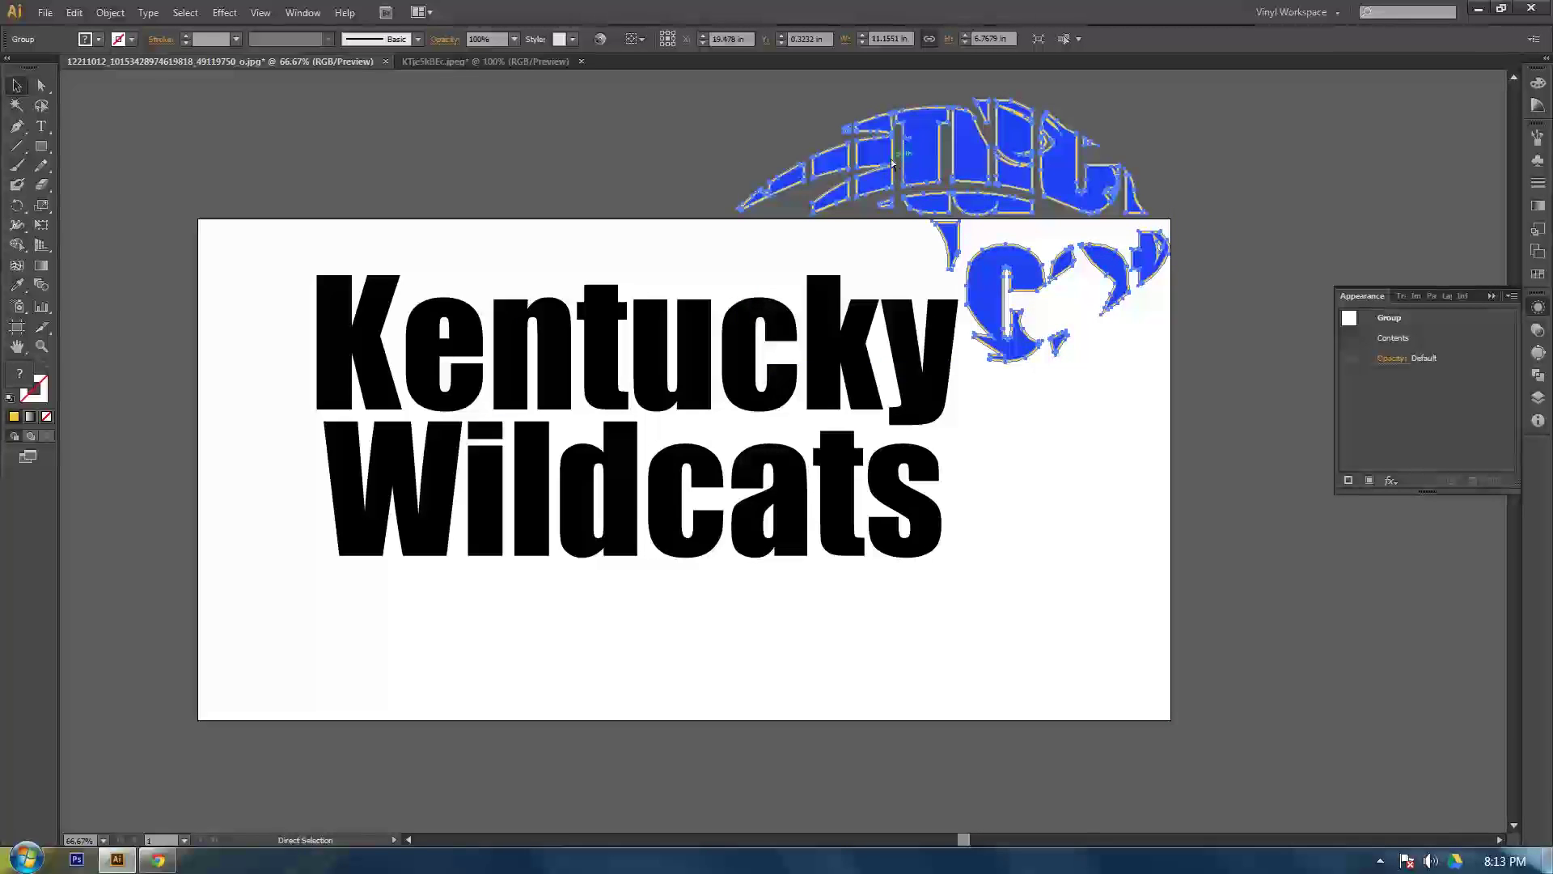
key(v)
key(ctrl+z)
Ungroup the expanded wildcat and confirm the blue shape sits over the yellow outline
right_click(603, 335)
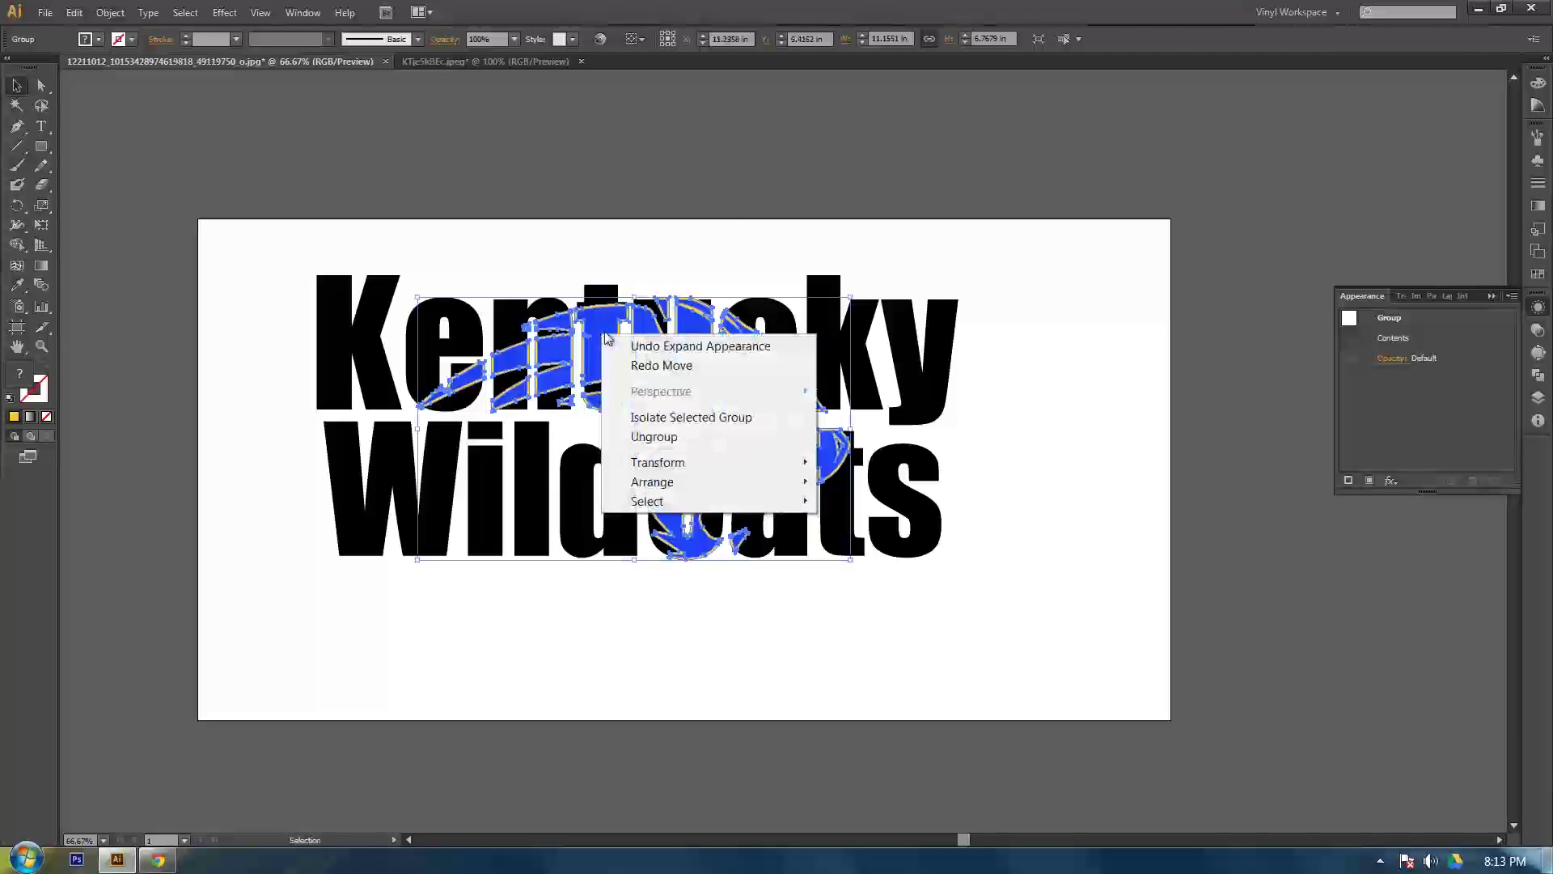
click(653, 437)
click(647, 165)
drag(599, 335, 845, 130)
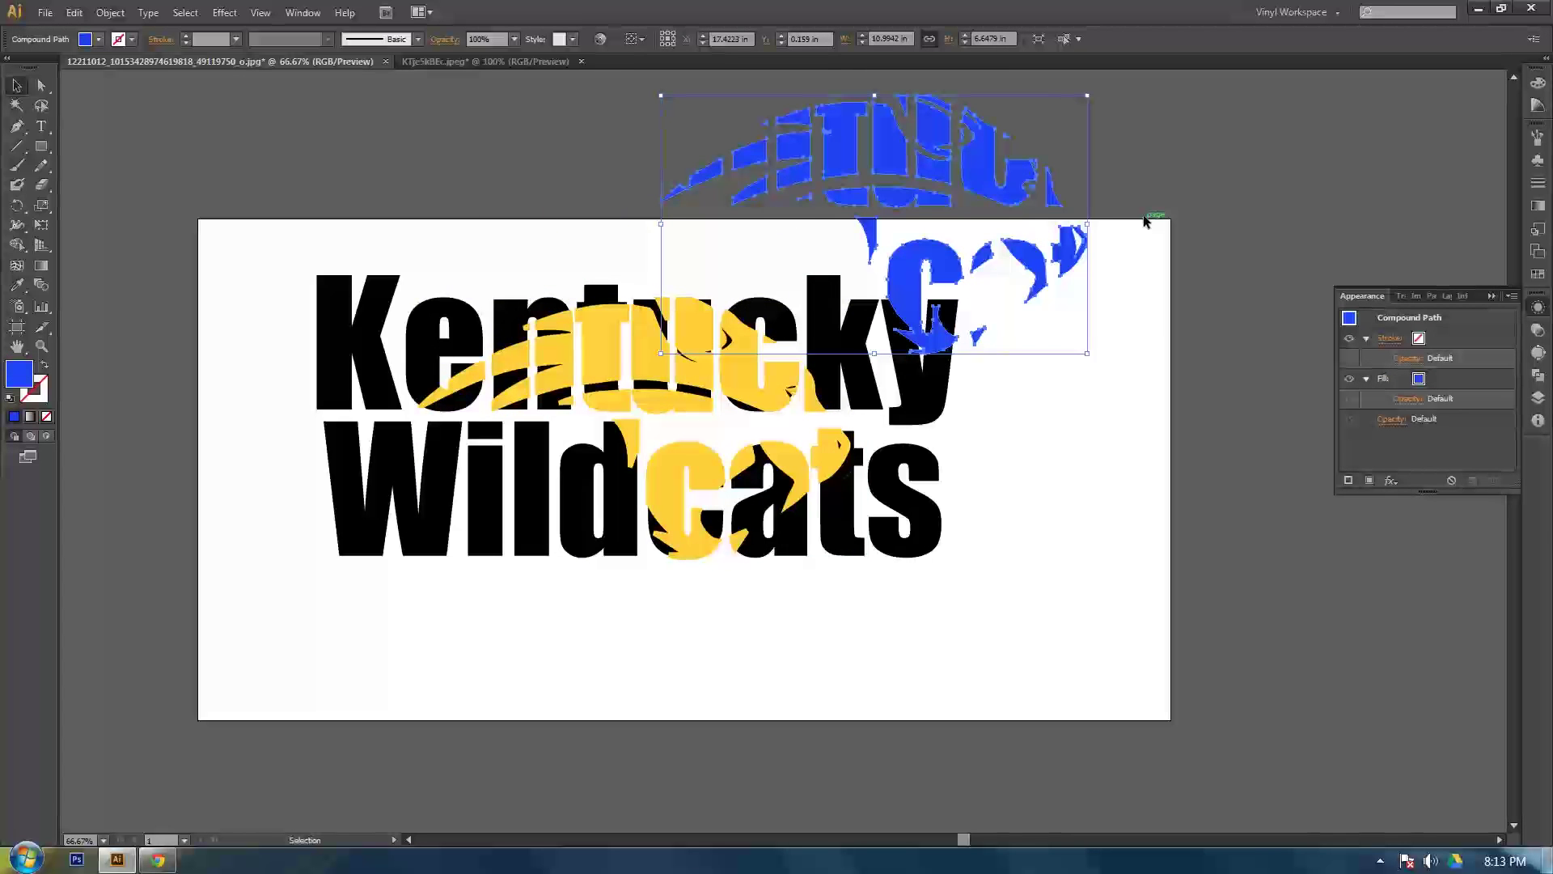
key(a)
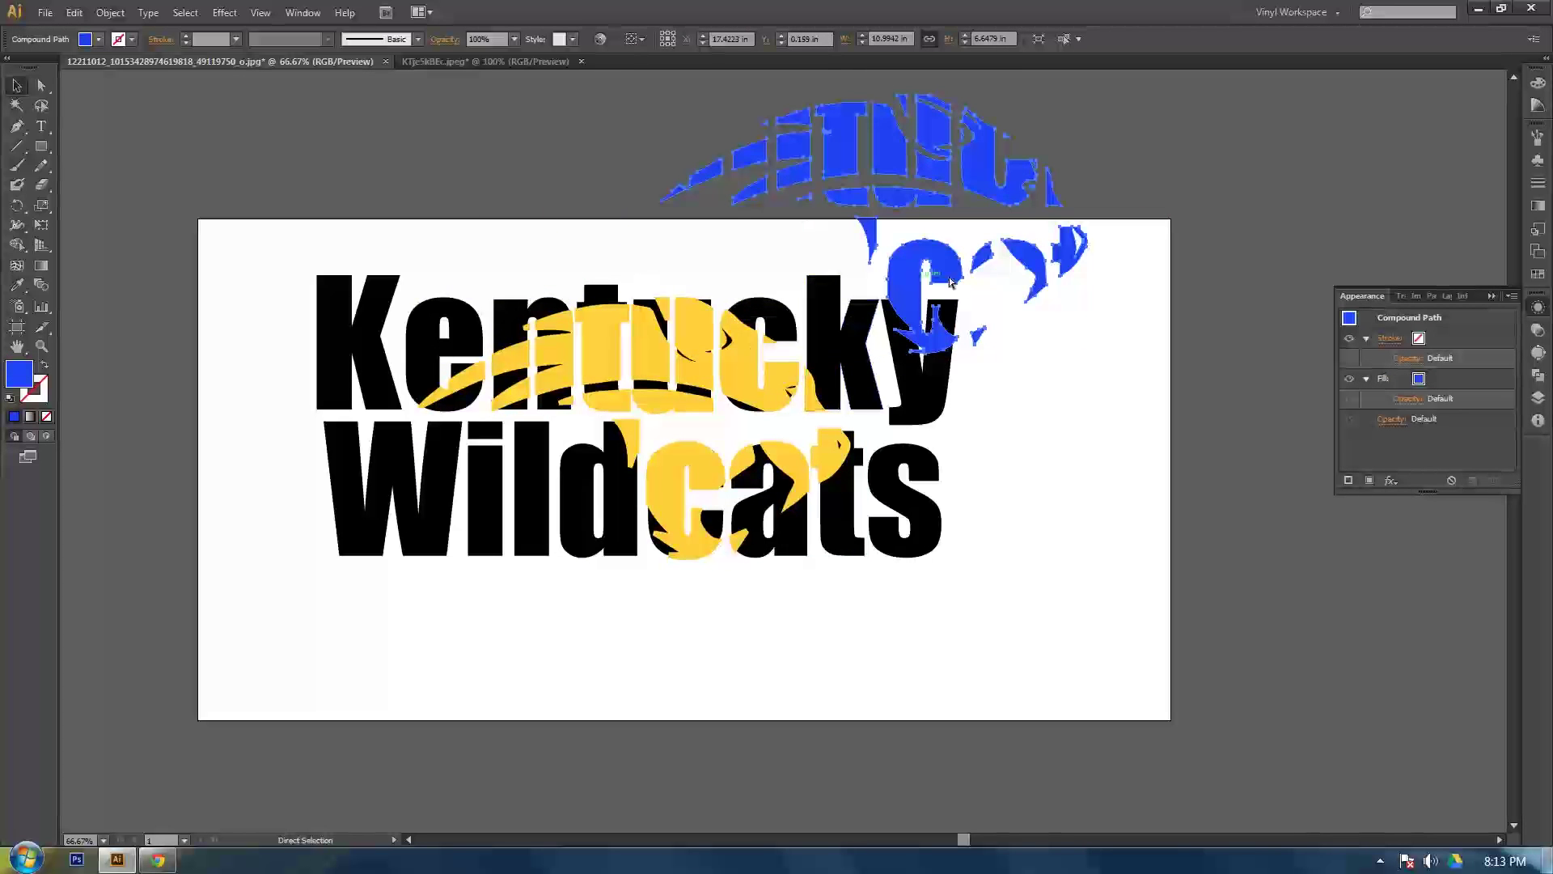
key(ctrl+z)
key(v)
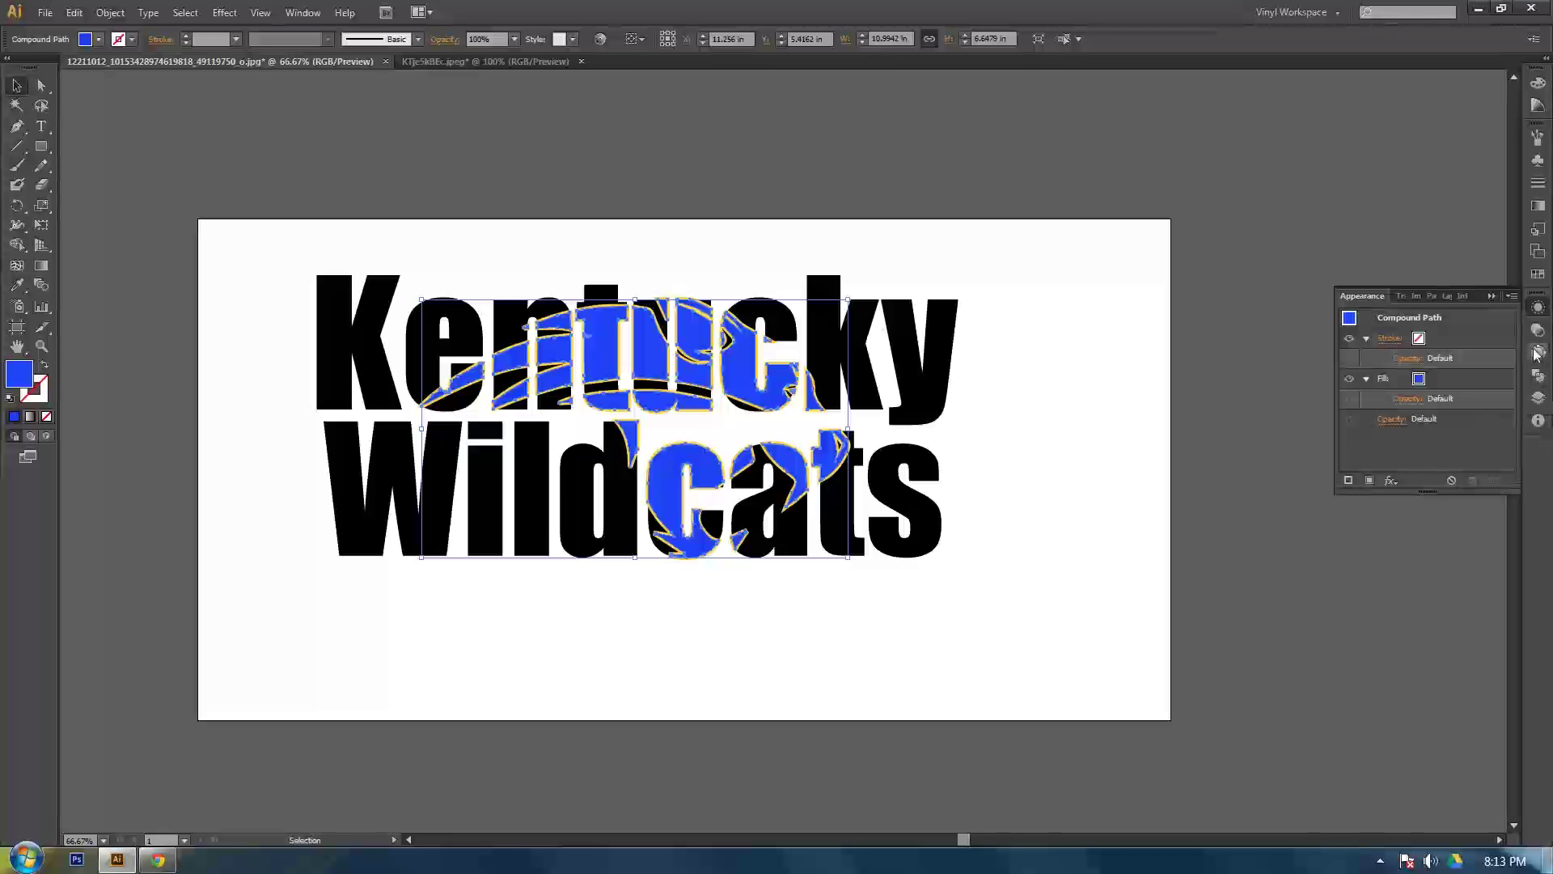
Select the yellow wildcat compound path in Layers, then Shift-add the black lettering
click(1538, 398)
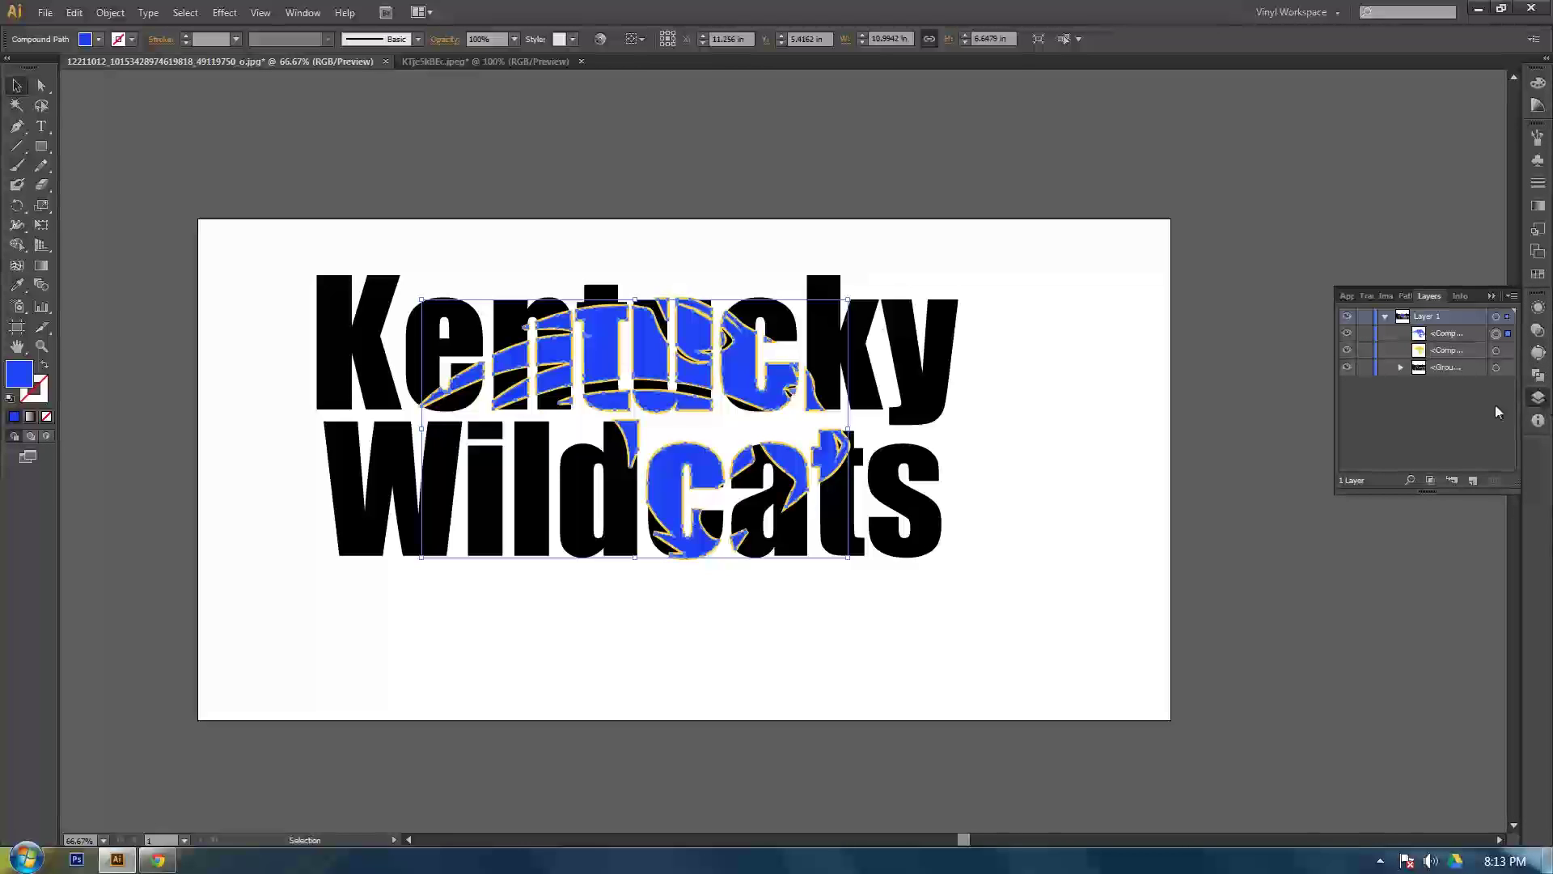
click(1496, 352)
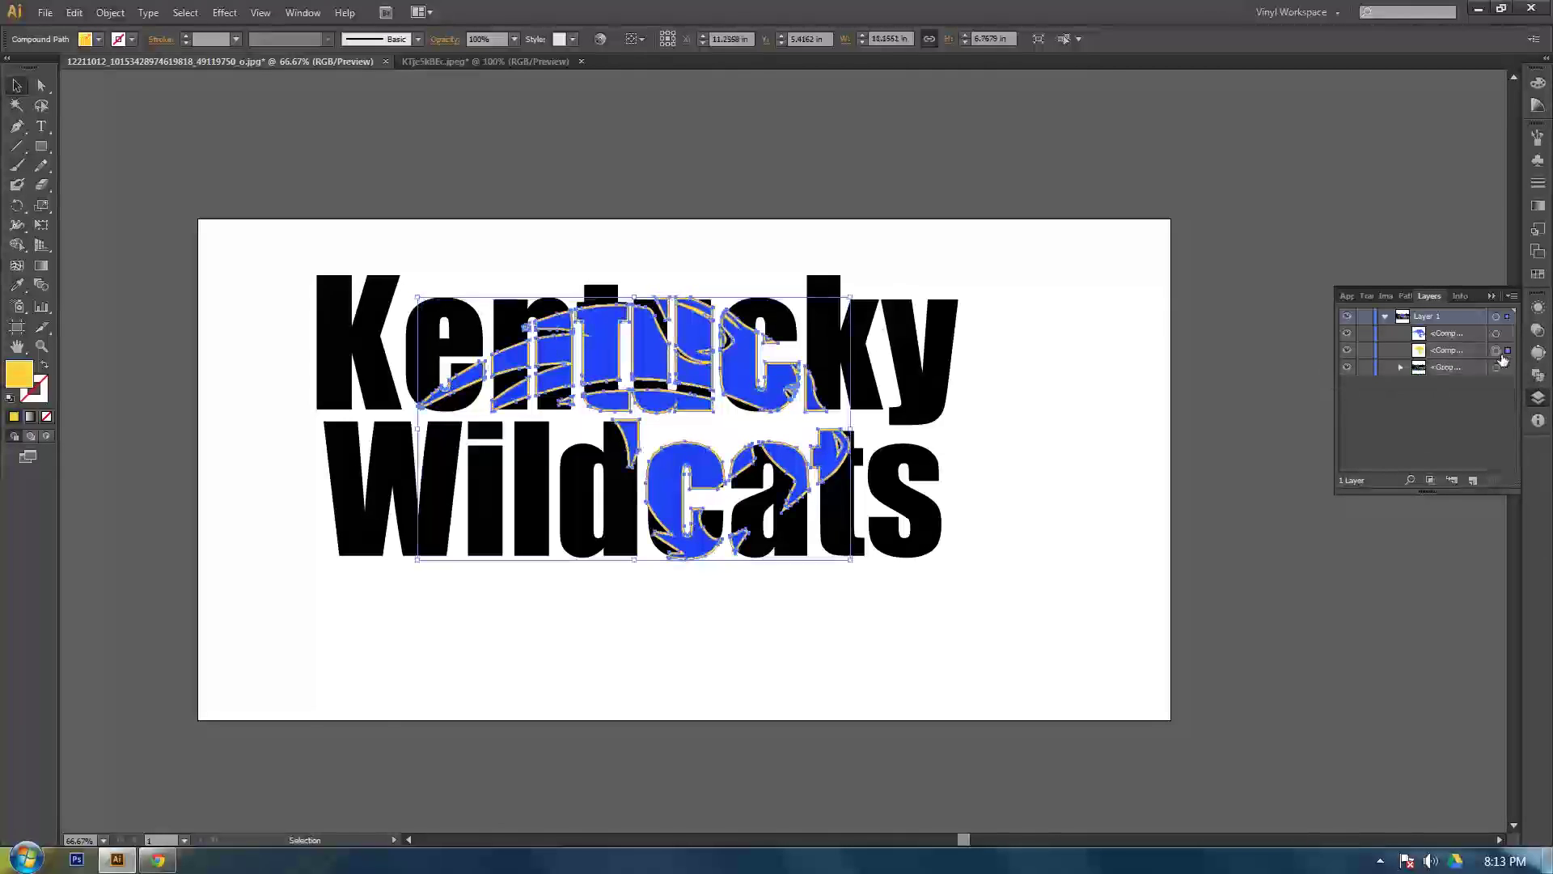
shift+click(334, 354)
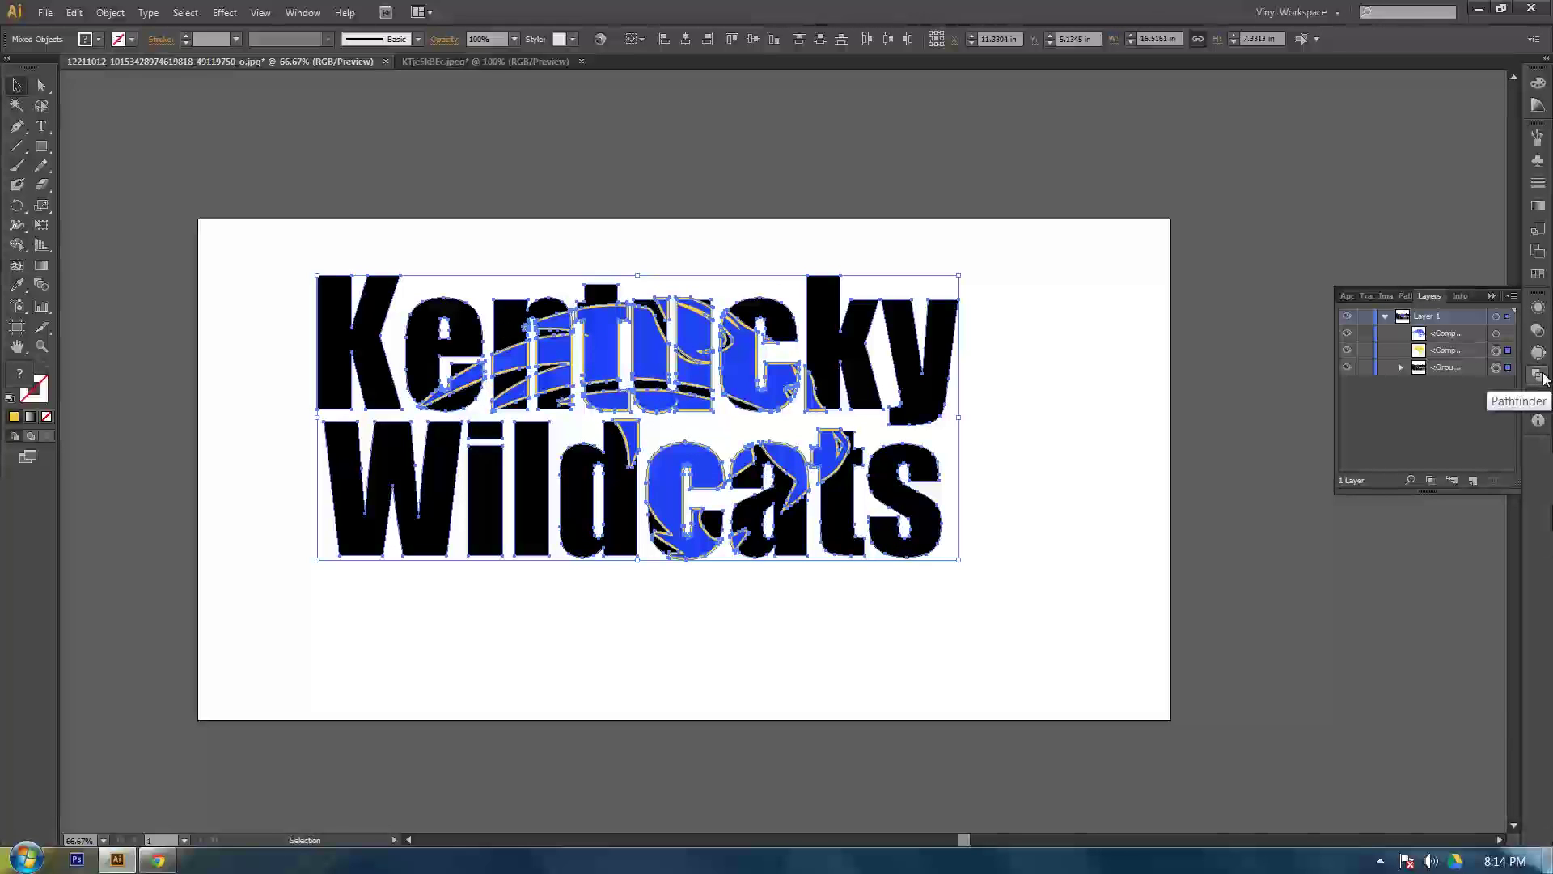
Subtract the yellow wildcat from the black lettering with Pathfinder's Minus Front
click(1543, 379)
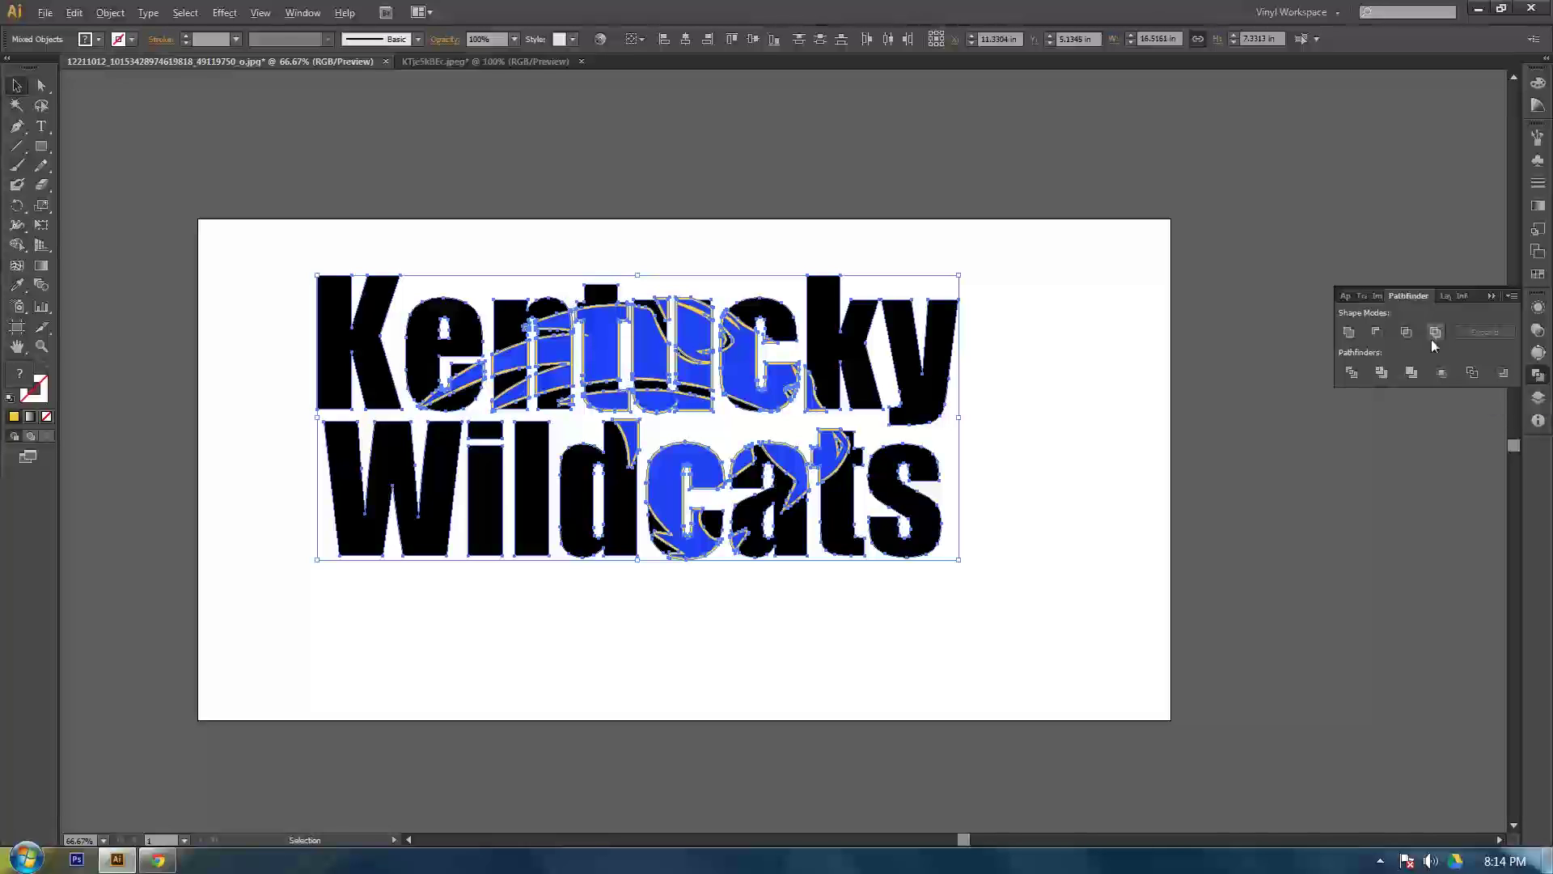
alt+click(1378, 333)
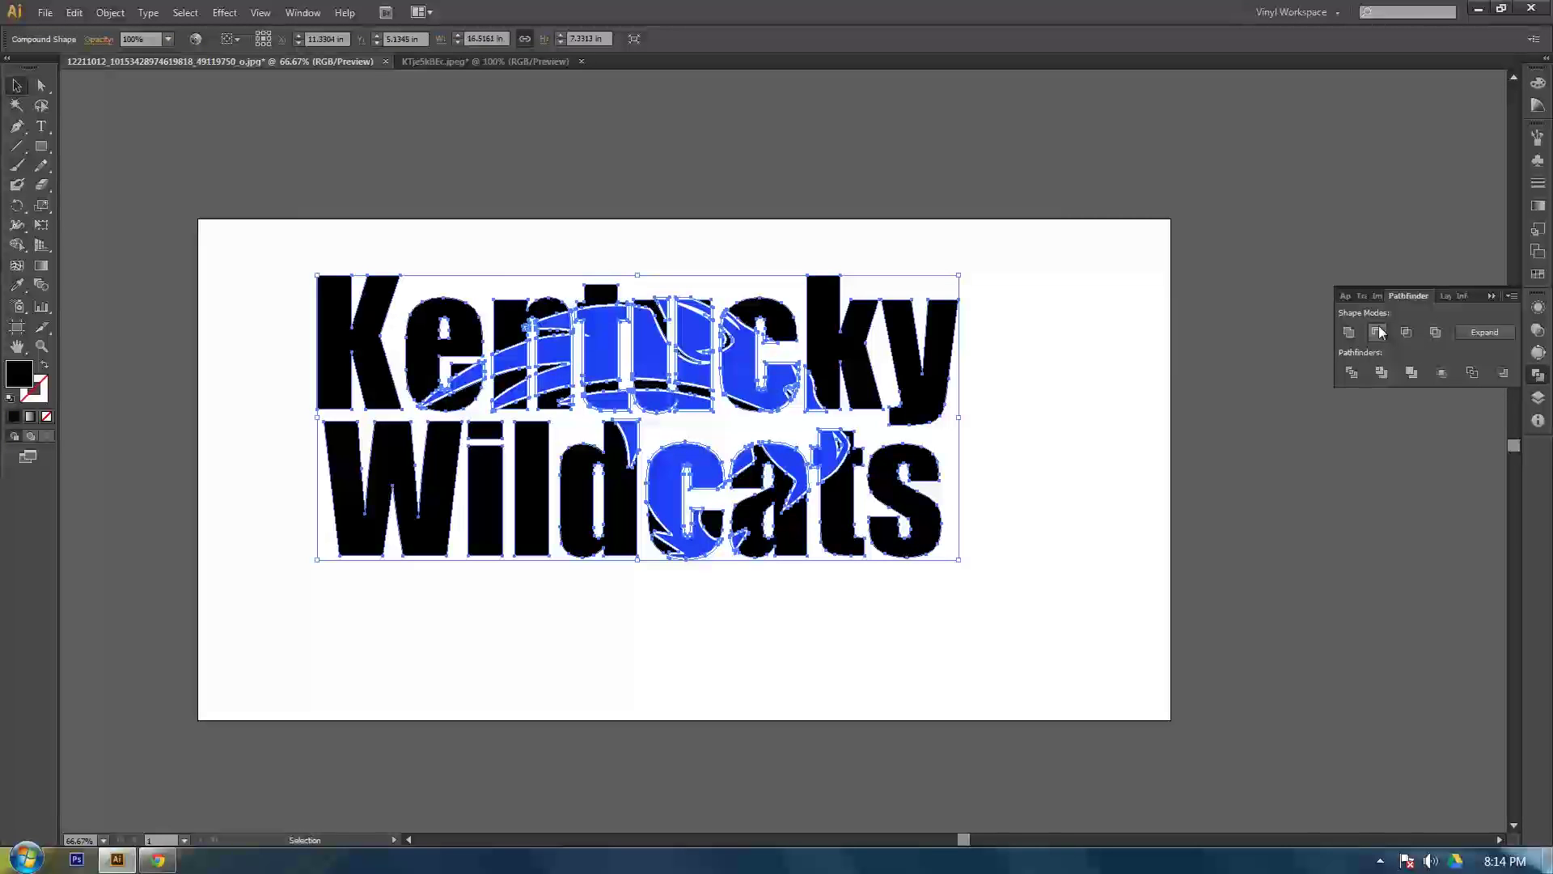
click(1300, 268)
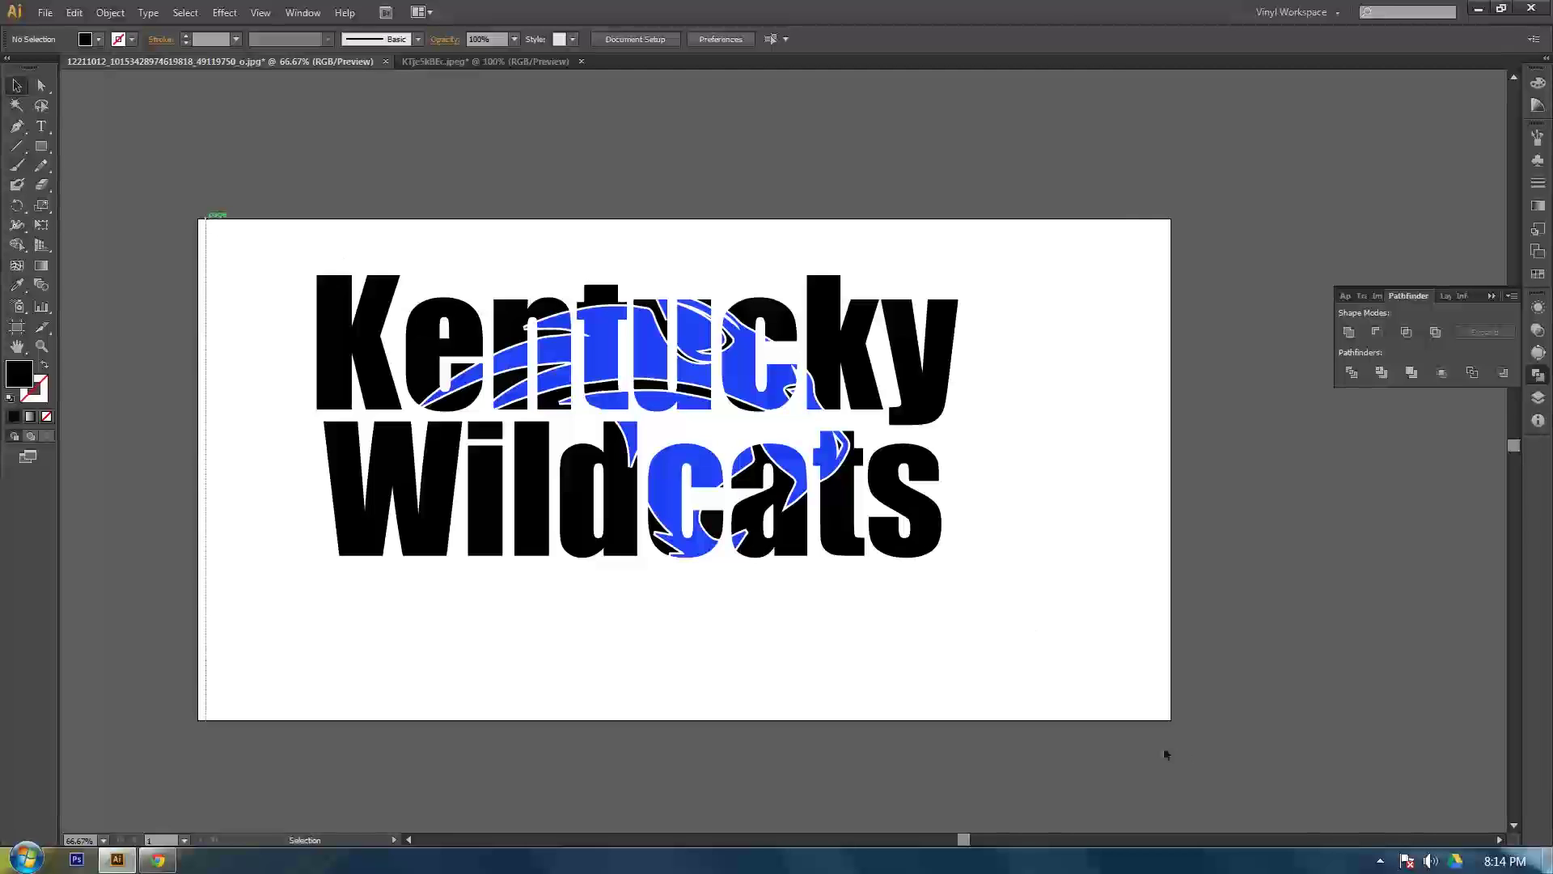
Drag all the Kentucky Wildcats artwork right, off the artboard
key(ctrl+a)
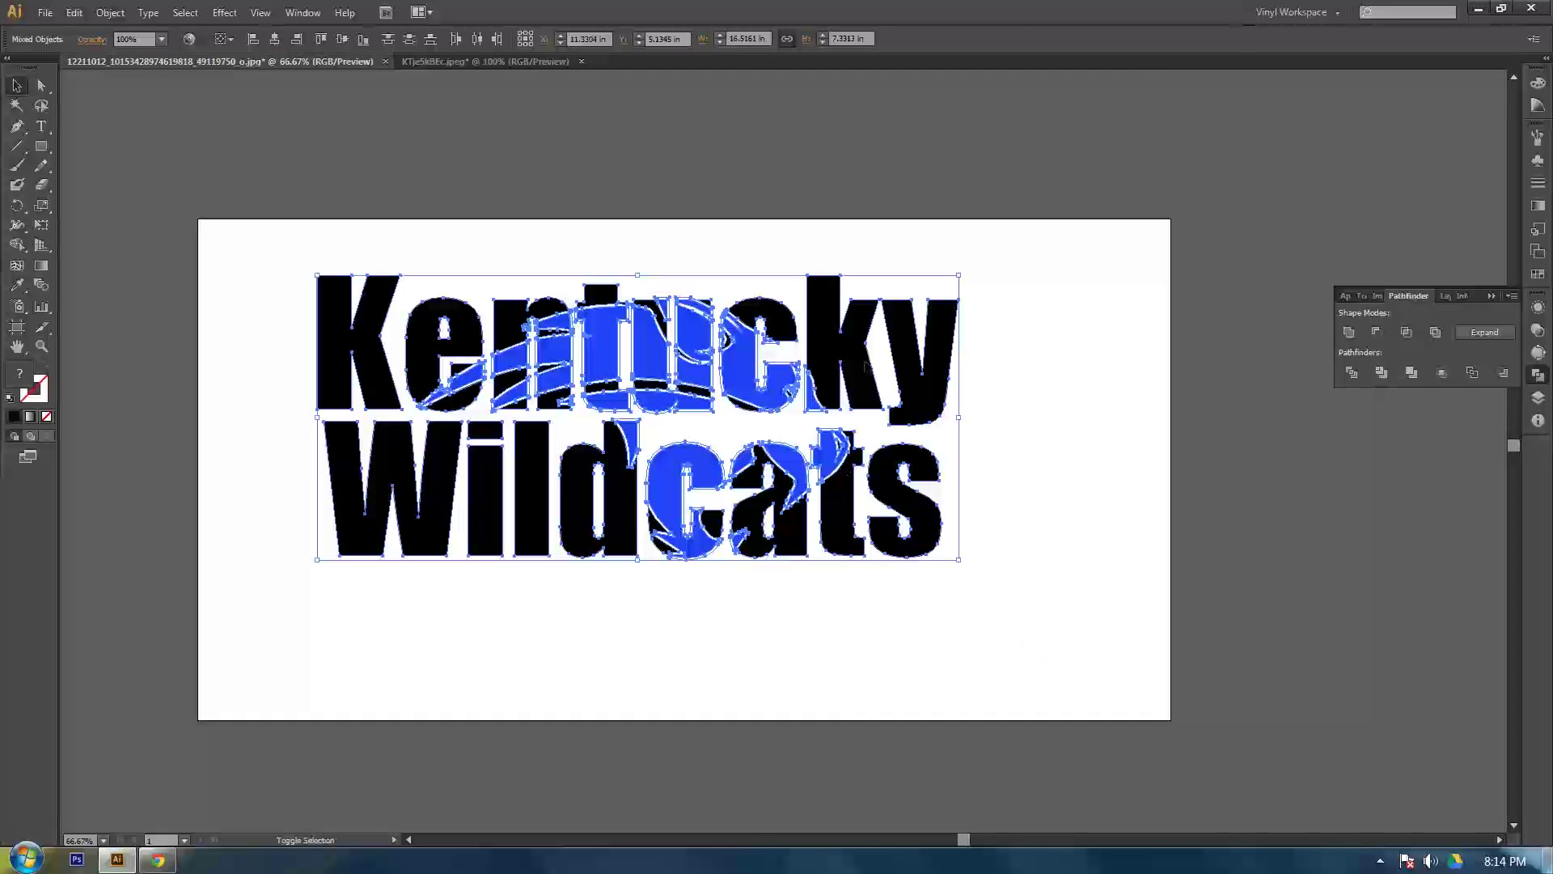
key(ctrl+shift+a)
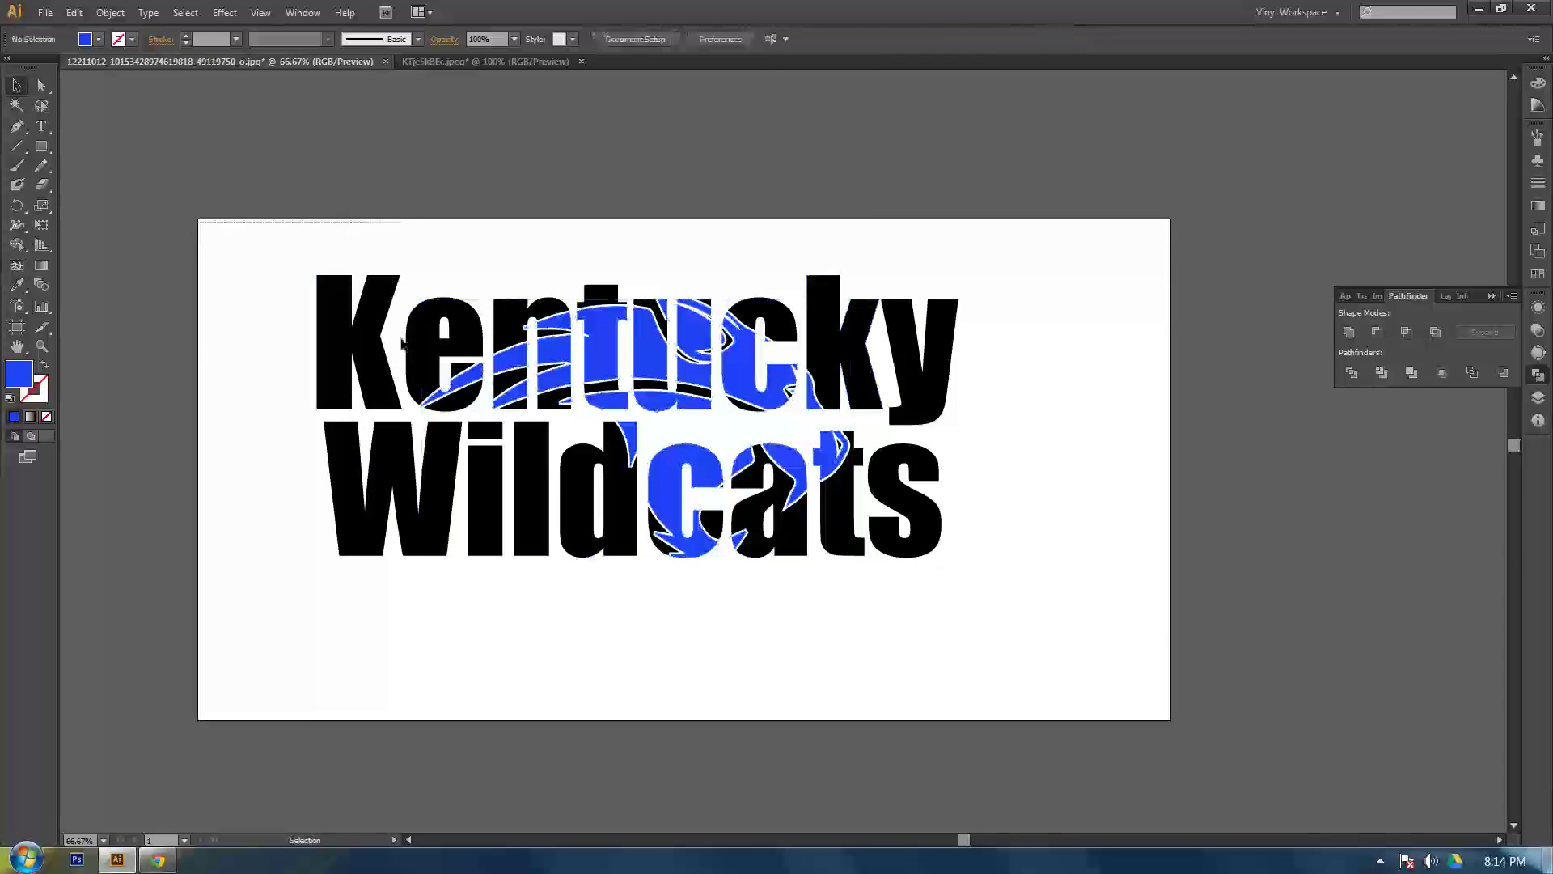
drag(403, 342, 1189, 661)
drag(934, 440, 1535, 462)
drag(856, 387, 1470, 488)
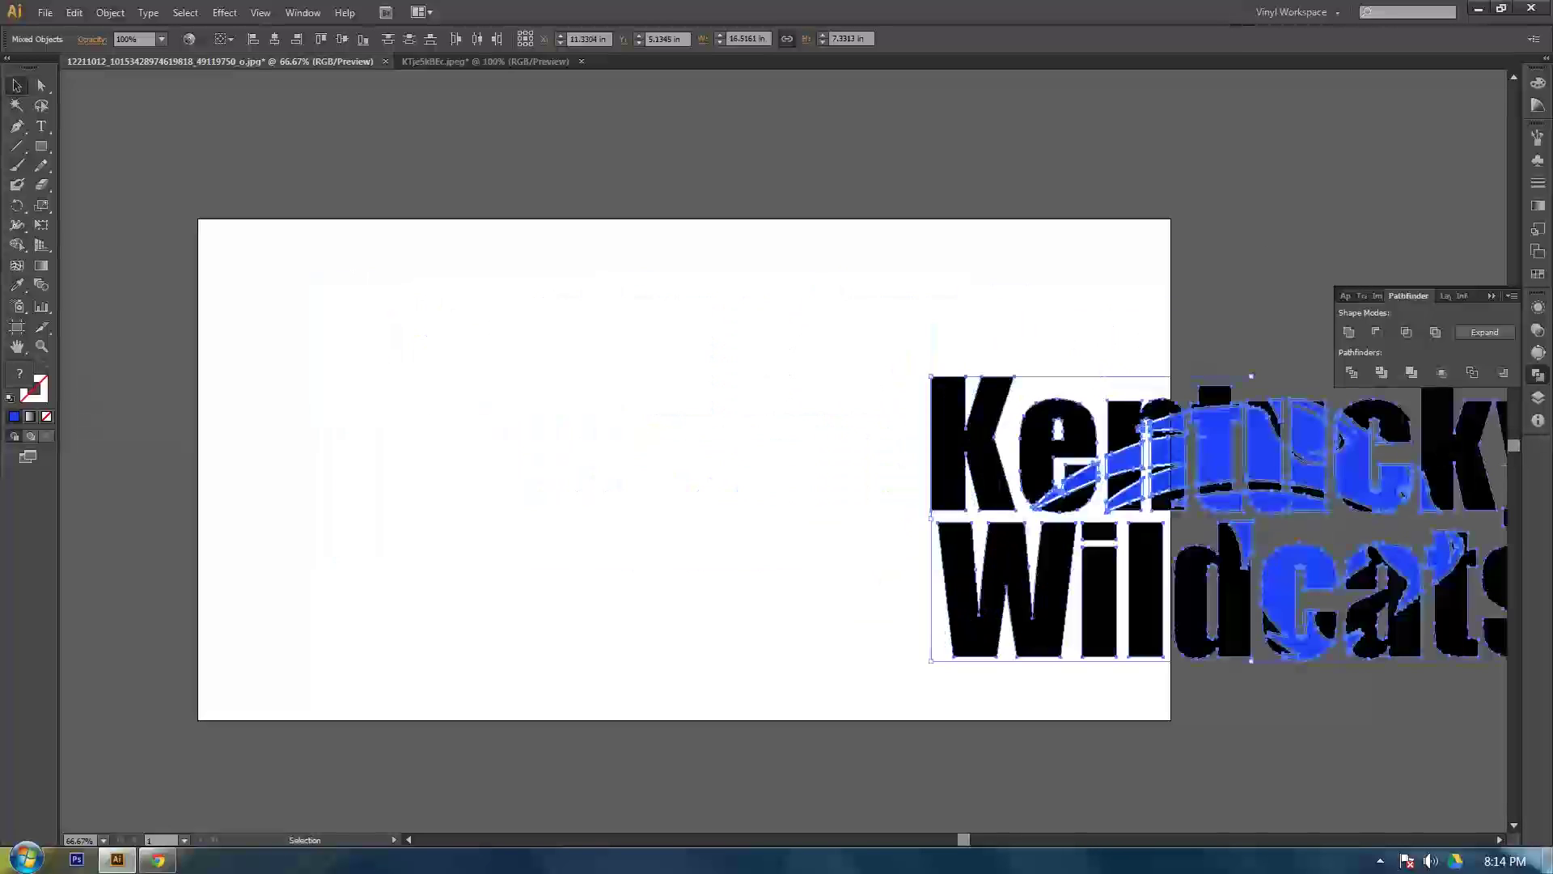
drag(1249, 191, 700, 235)
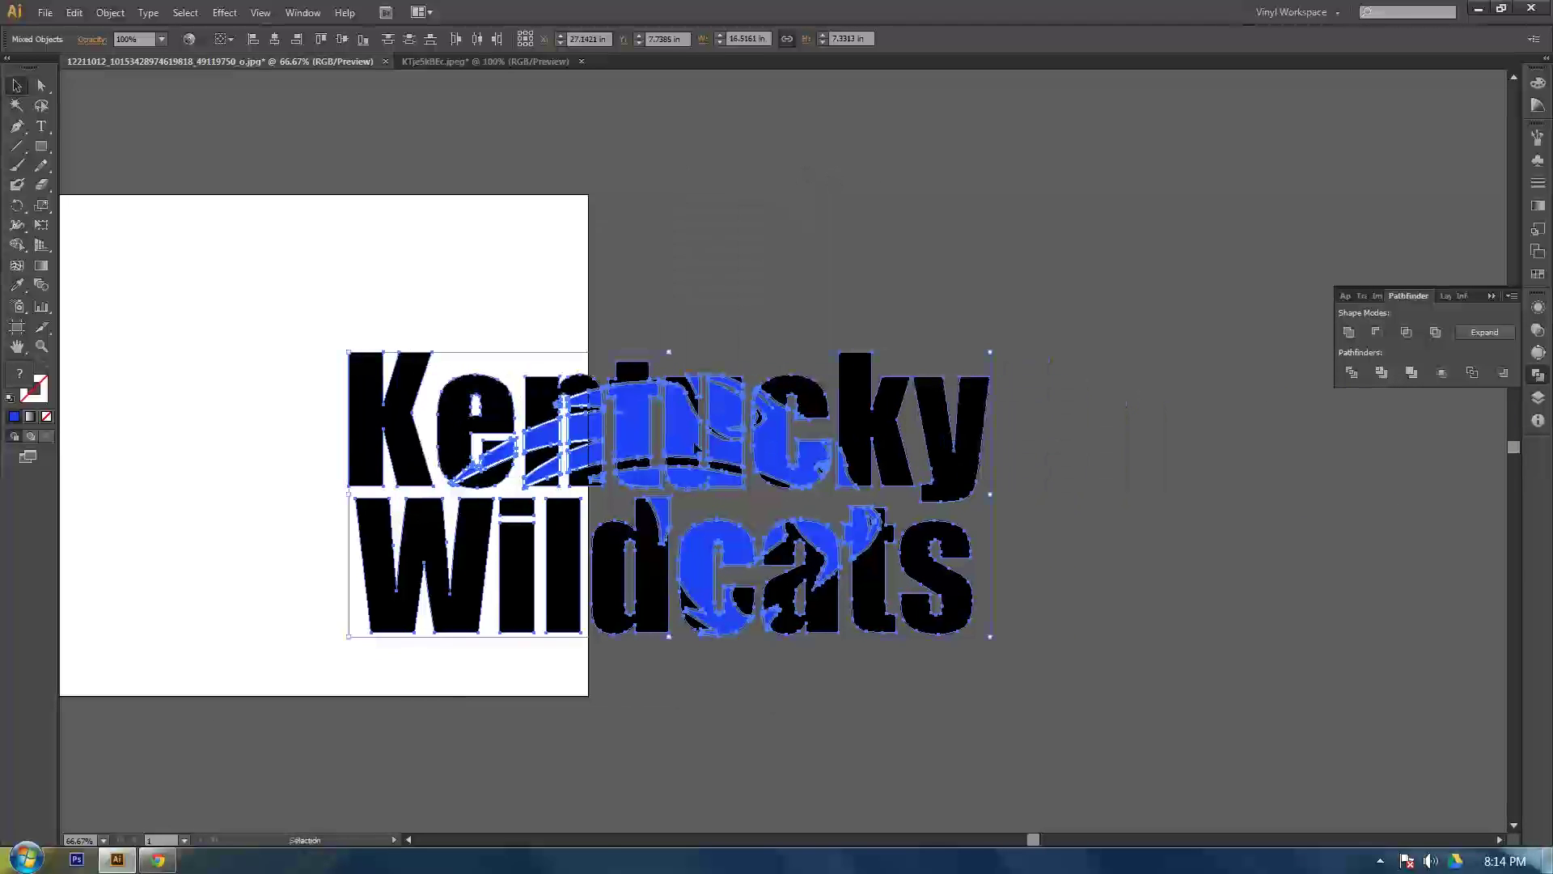
Shift the artwork further up-right on the pasteboard and center it in view
drag(842, 465, 1238, 336)
click(978, 132)
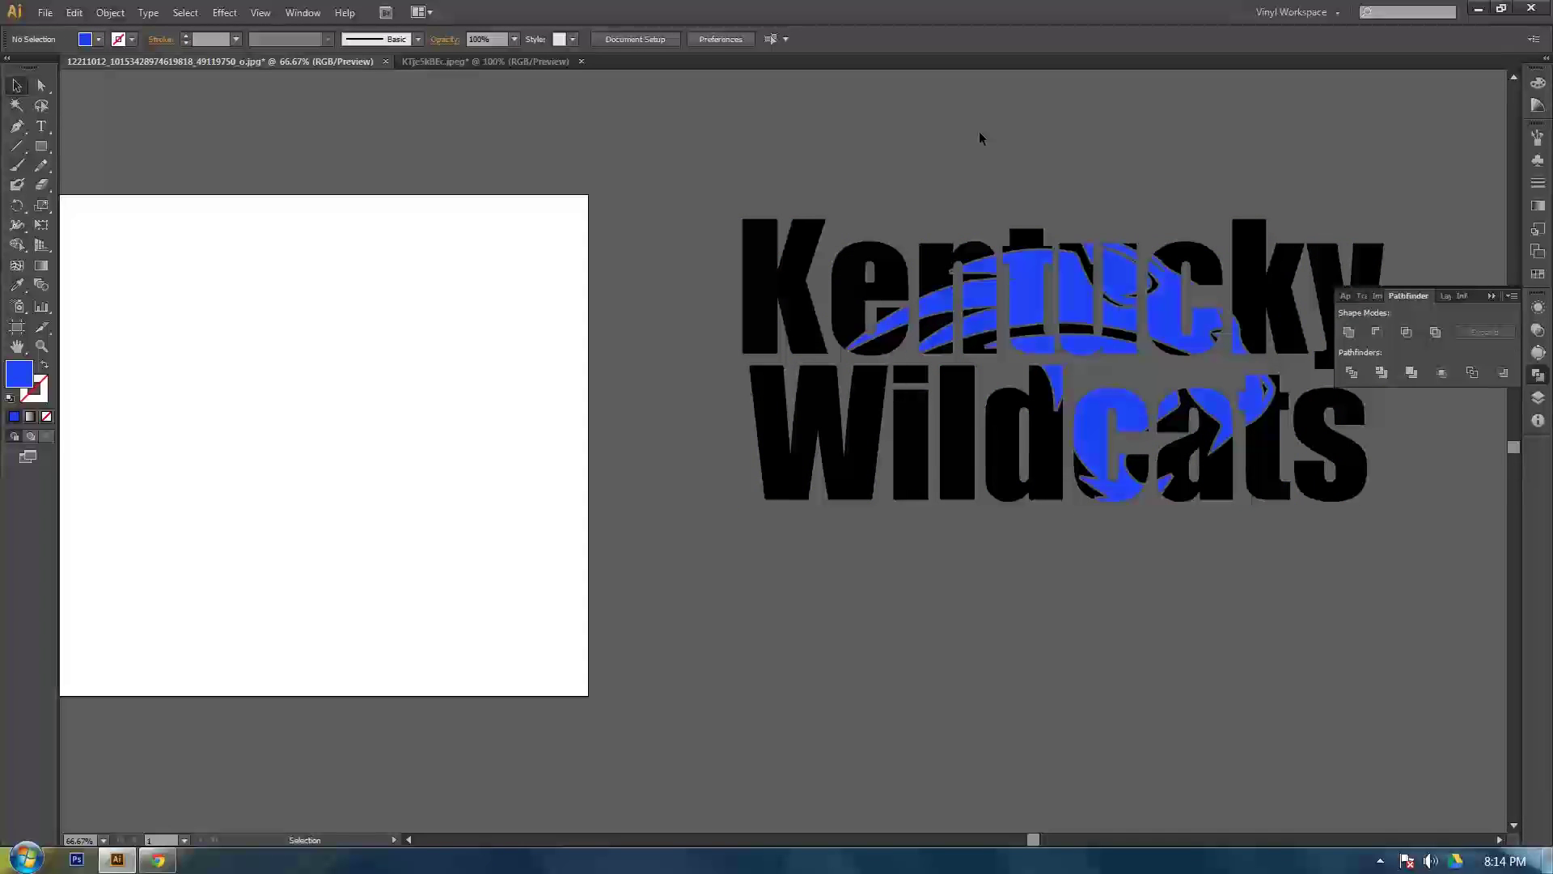
drag(1020, 138, 818, 166)
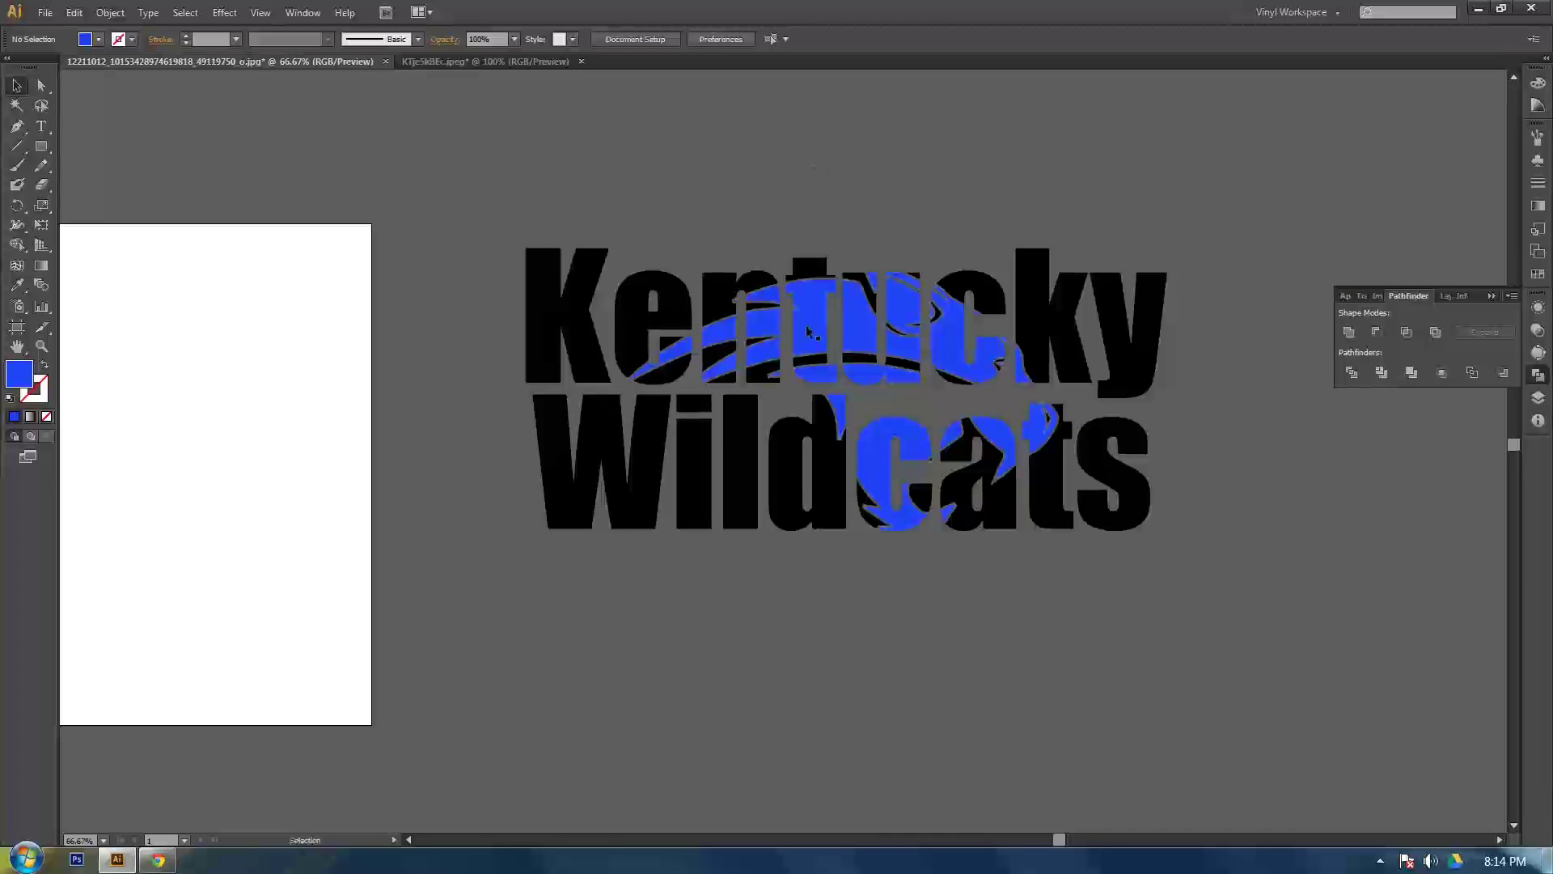
click(710, 302)
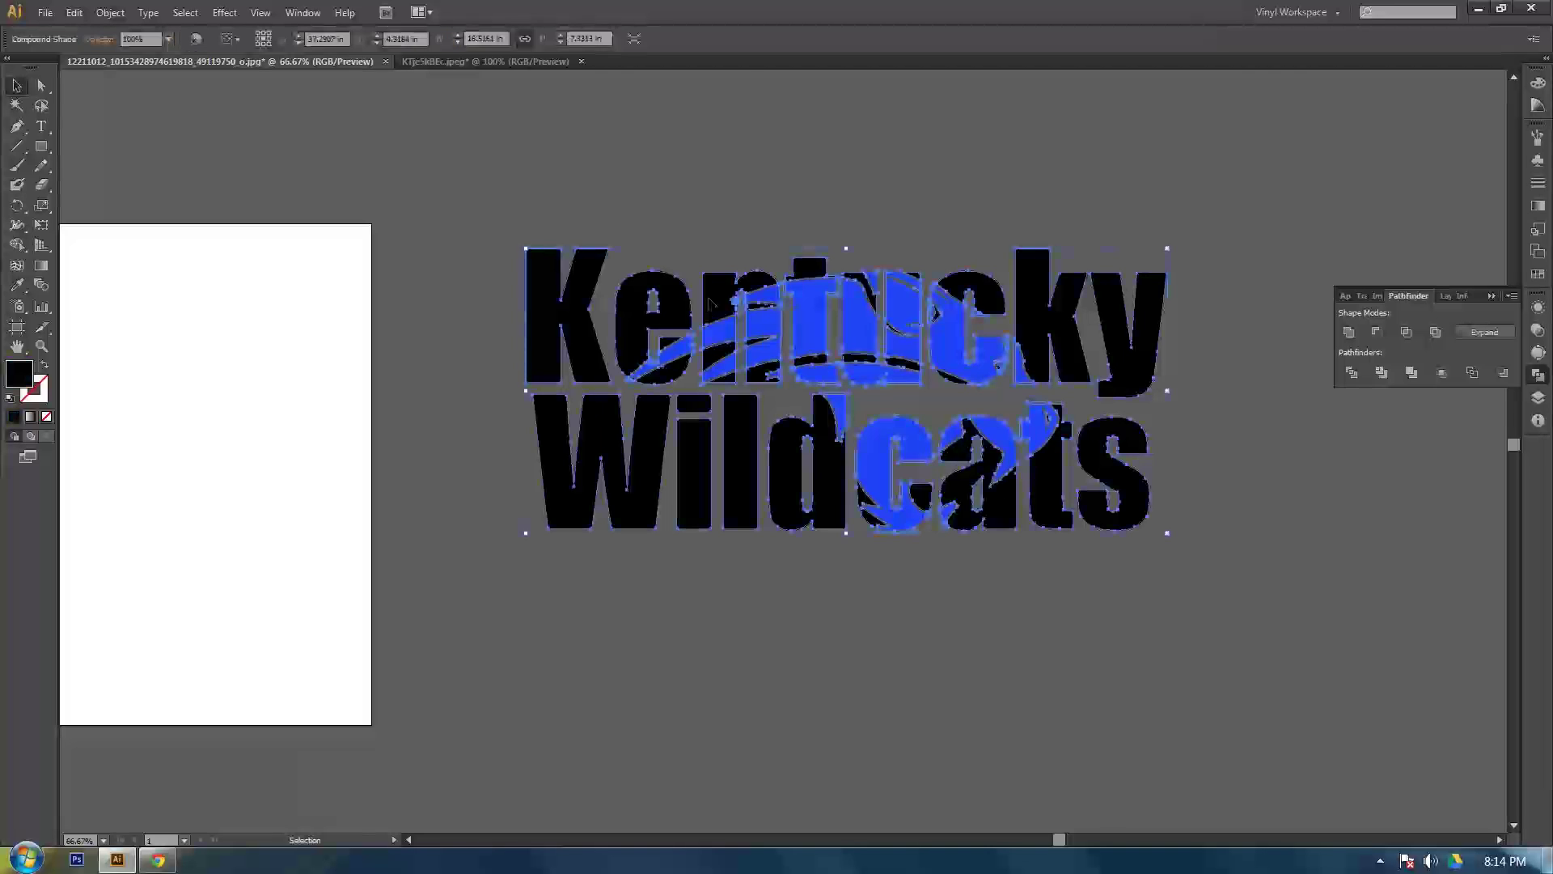
click(951, 251)
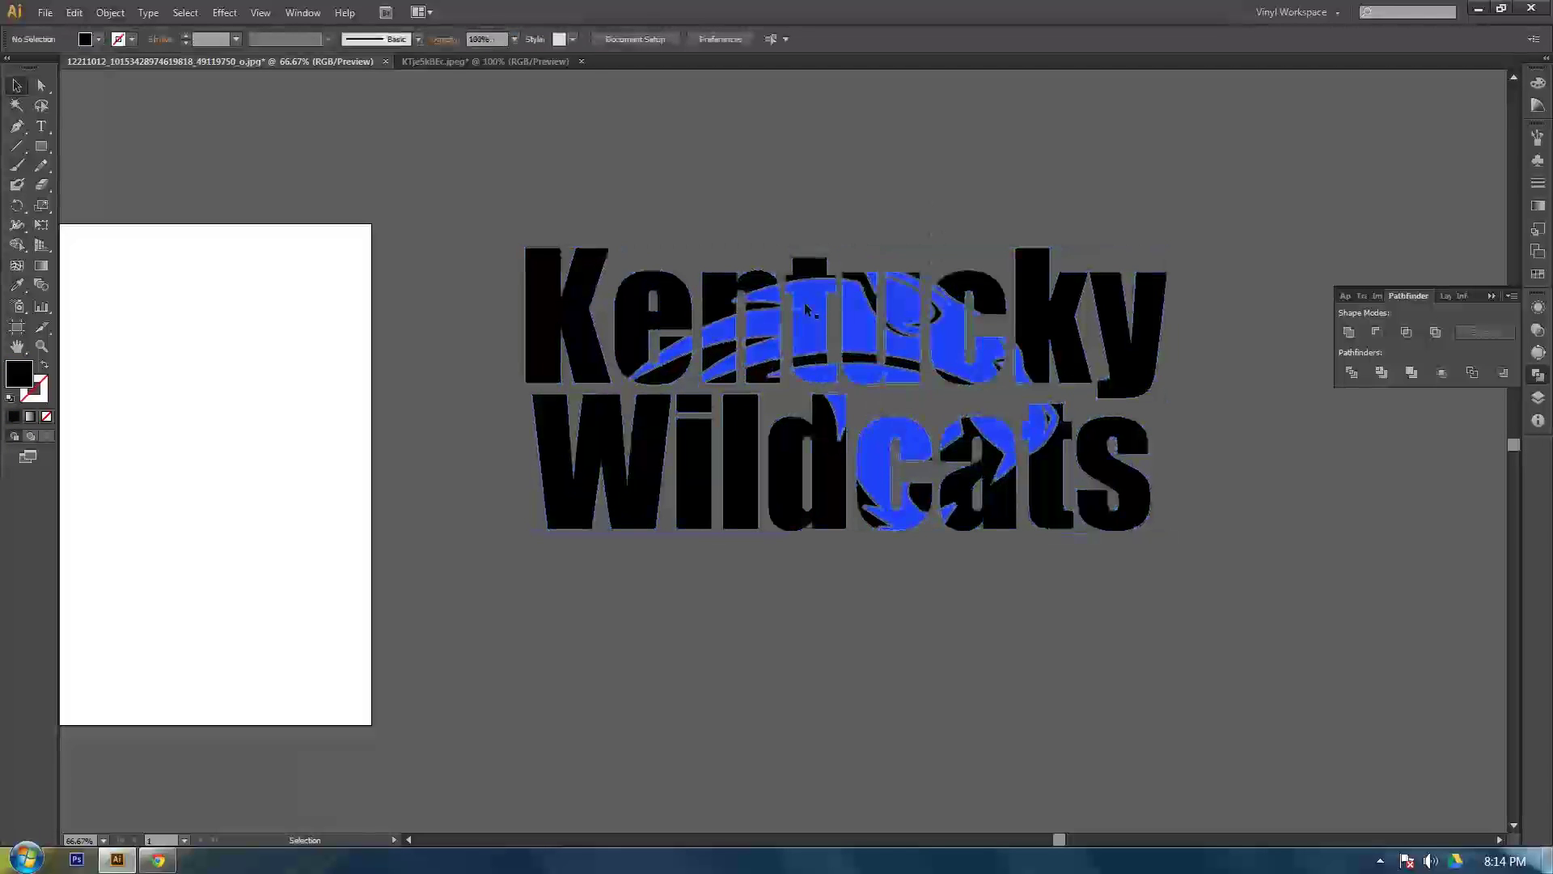
Move the blue wildcat aside, Pathfinder-Expand the knocked-out lettering, then undo to restore the wildcat
drag(880, 263, 1143, 93)
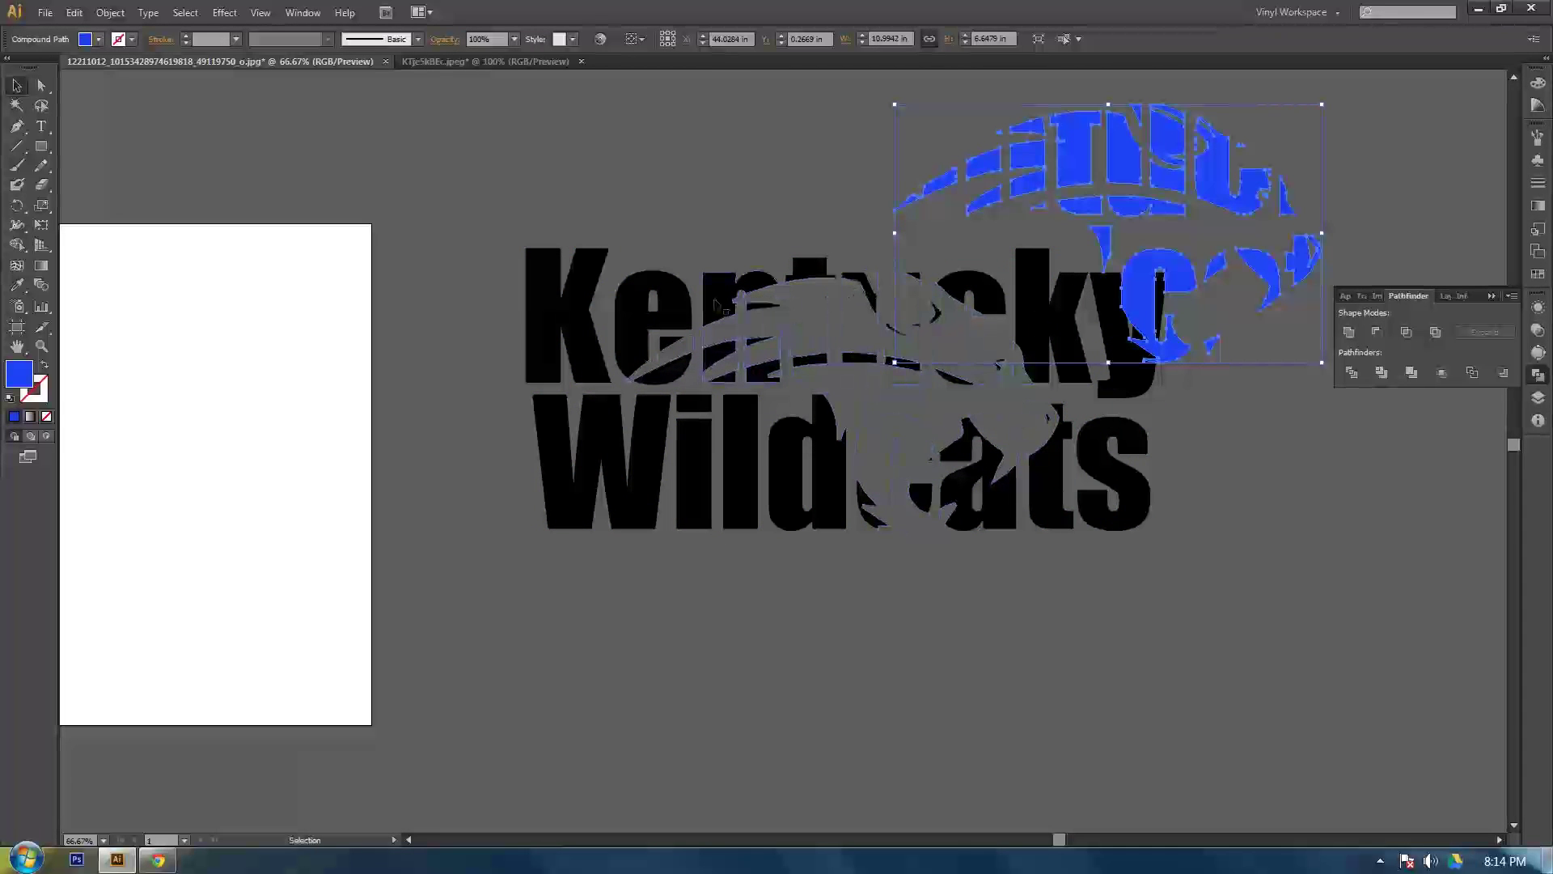
click(773, 311)
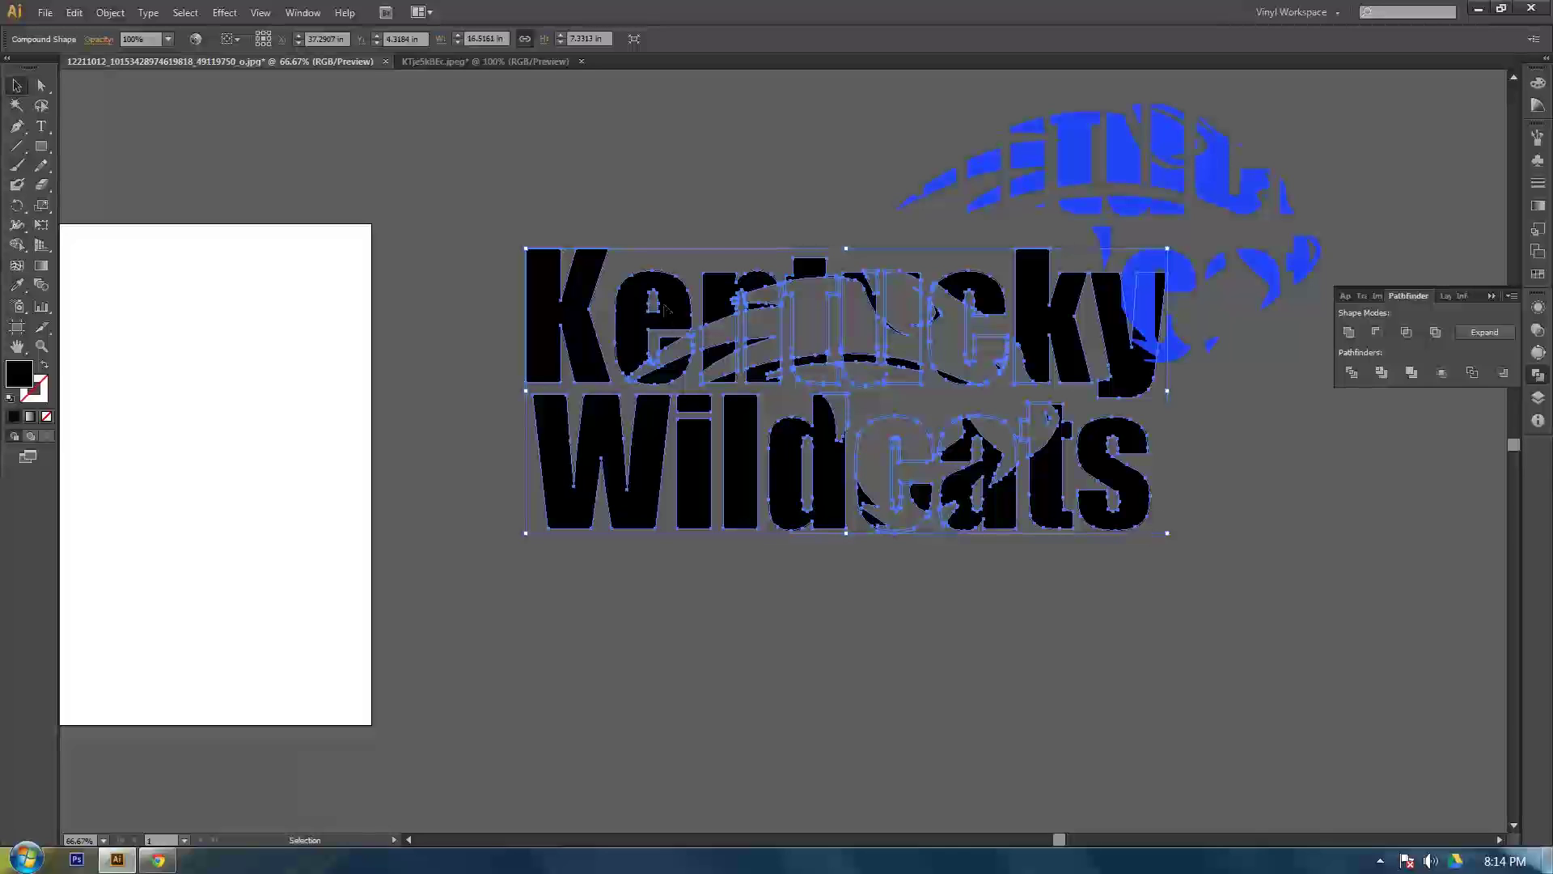
click(1501, 333)
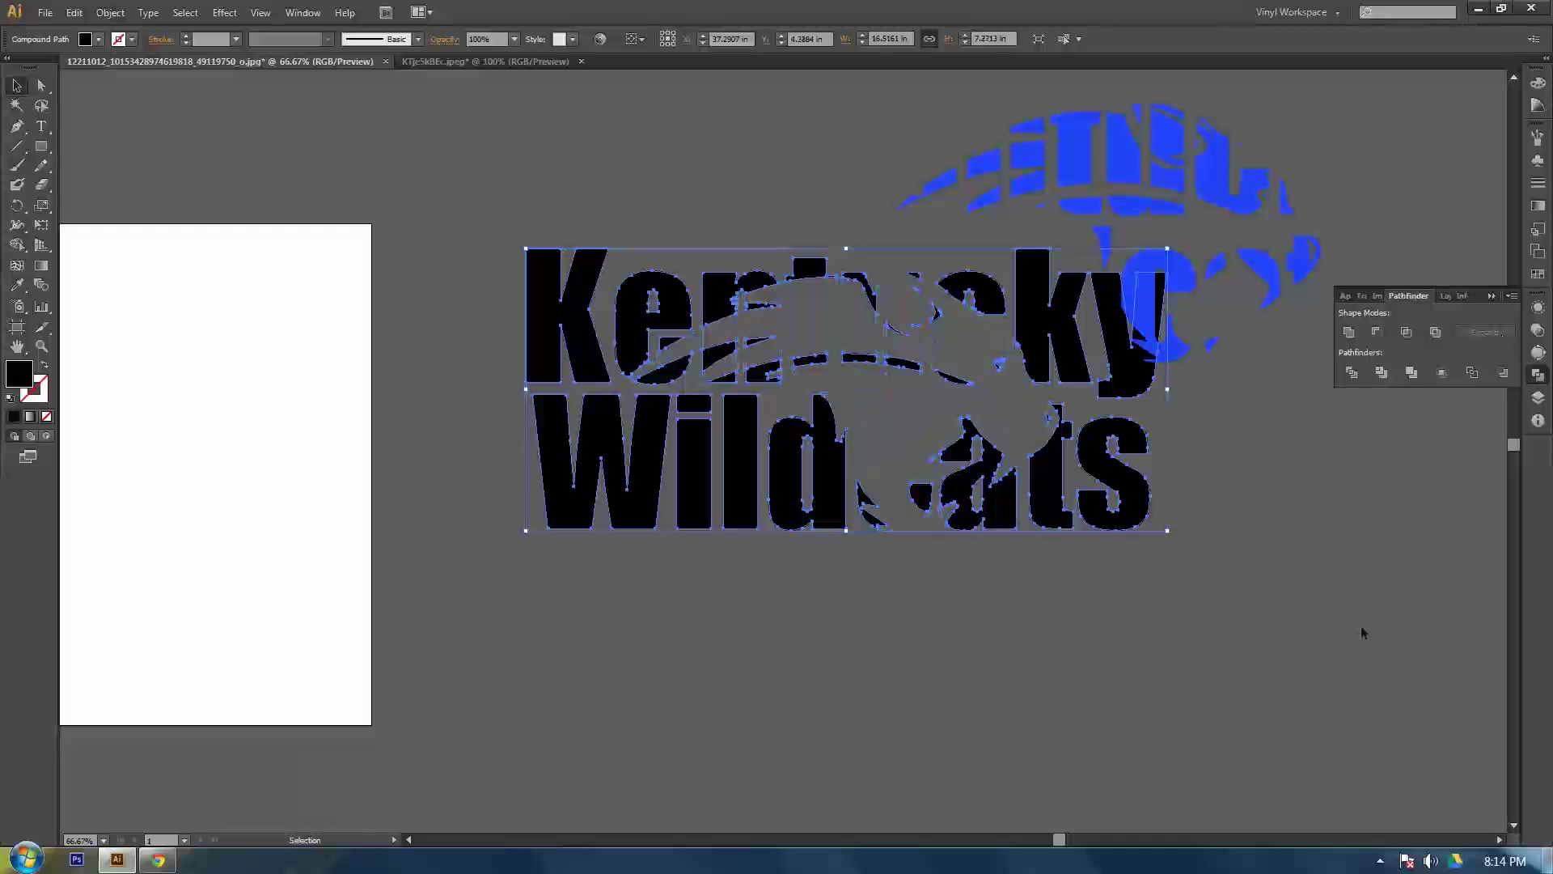
click(1361, 632)
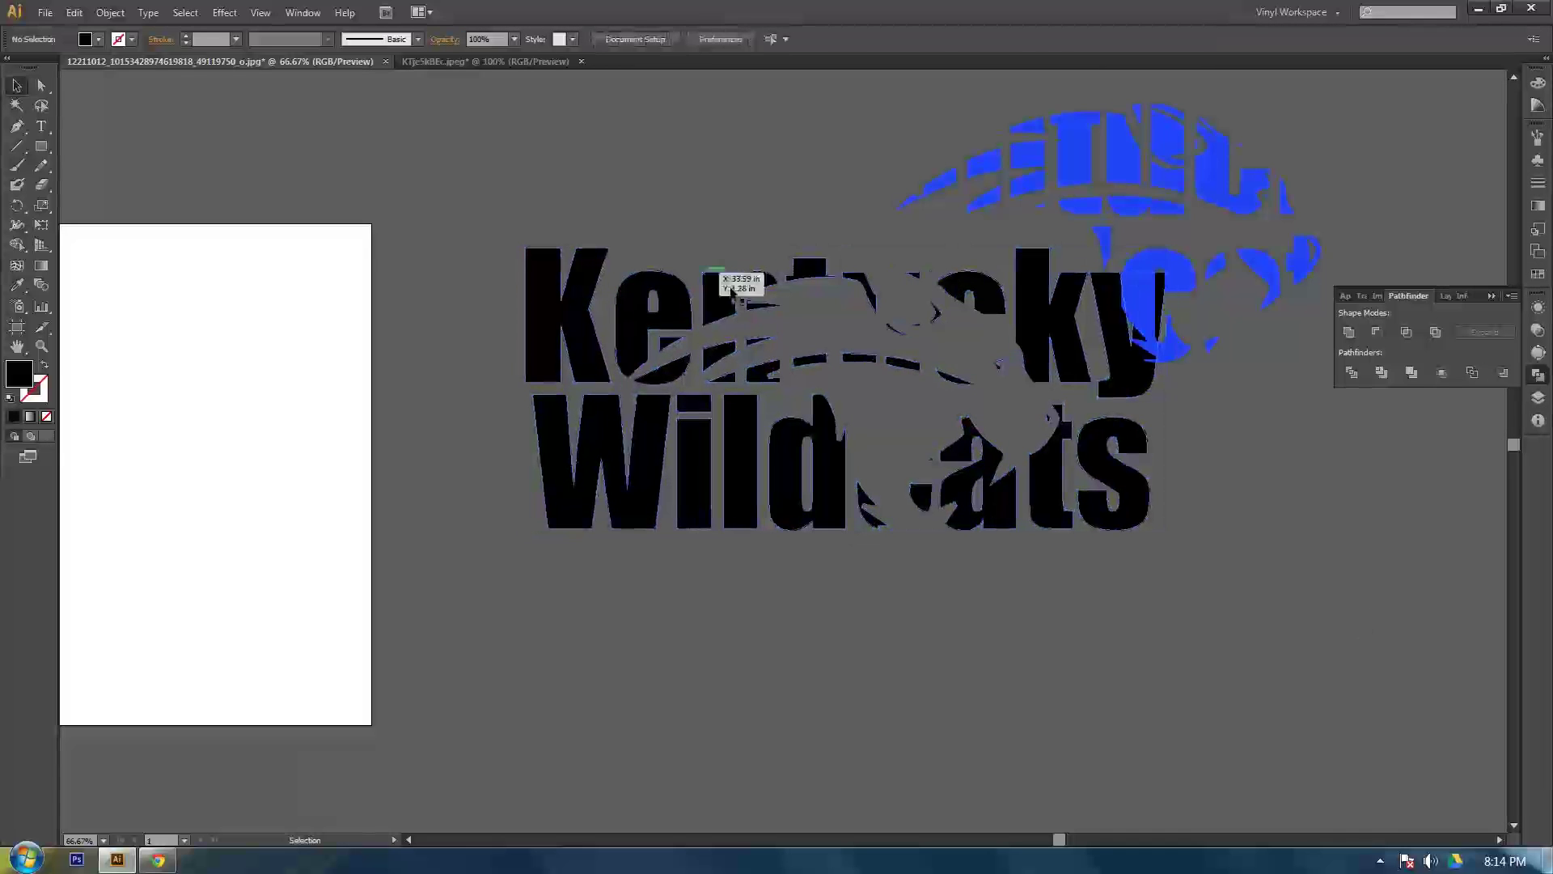
drag(732, 291, 1262, 497)
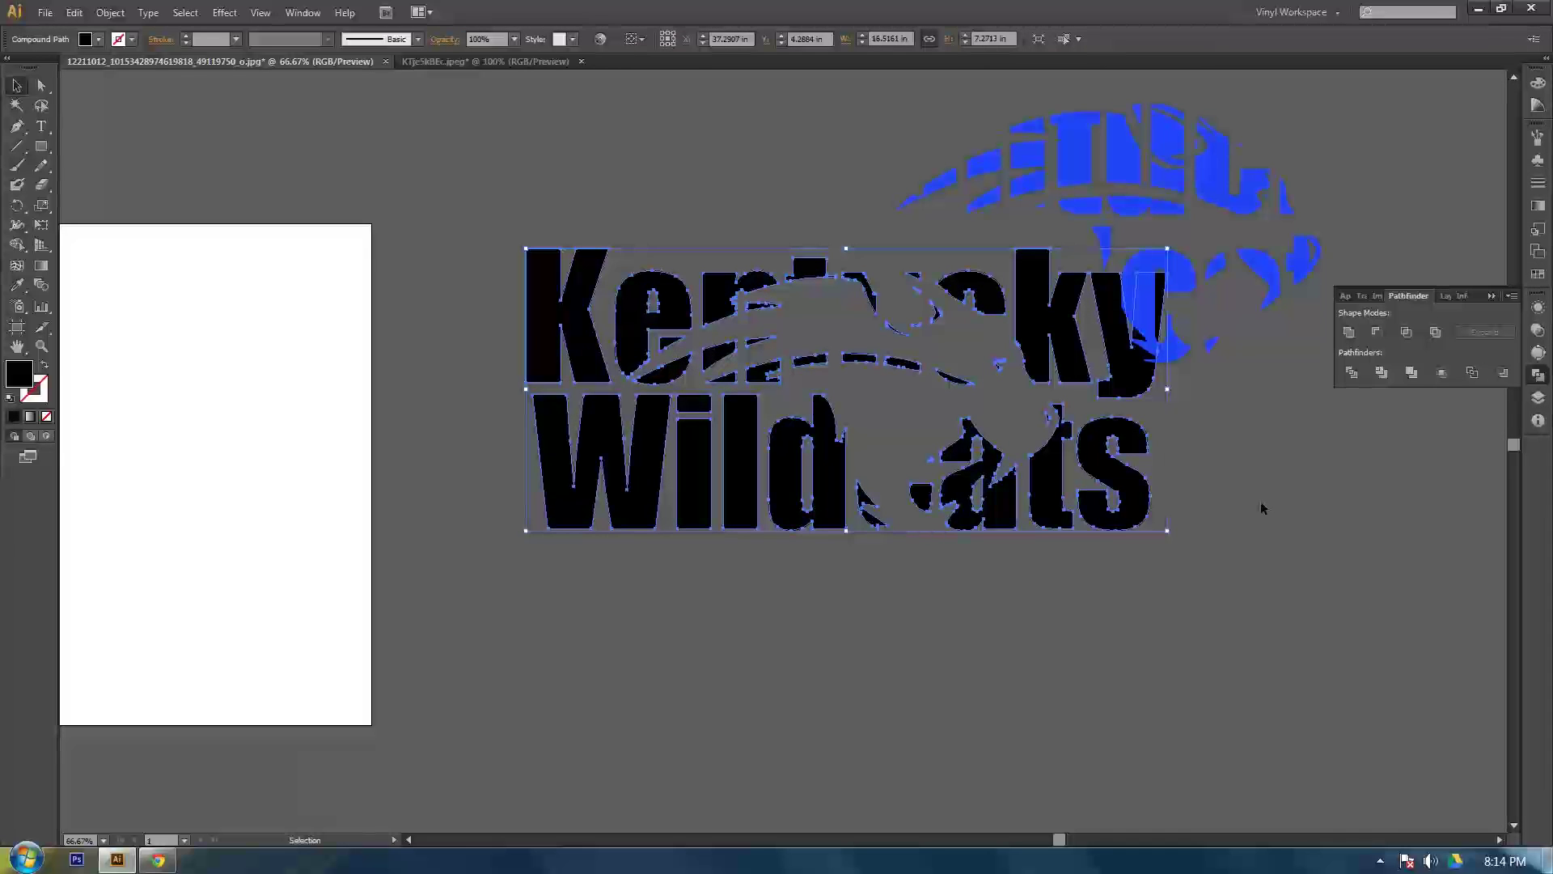
key(ctrl+z)
key(ctrl+z)
key(ctrl+z)
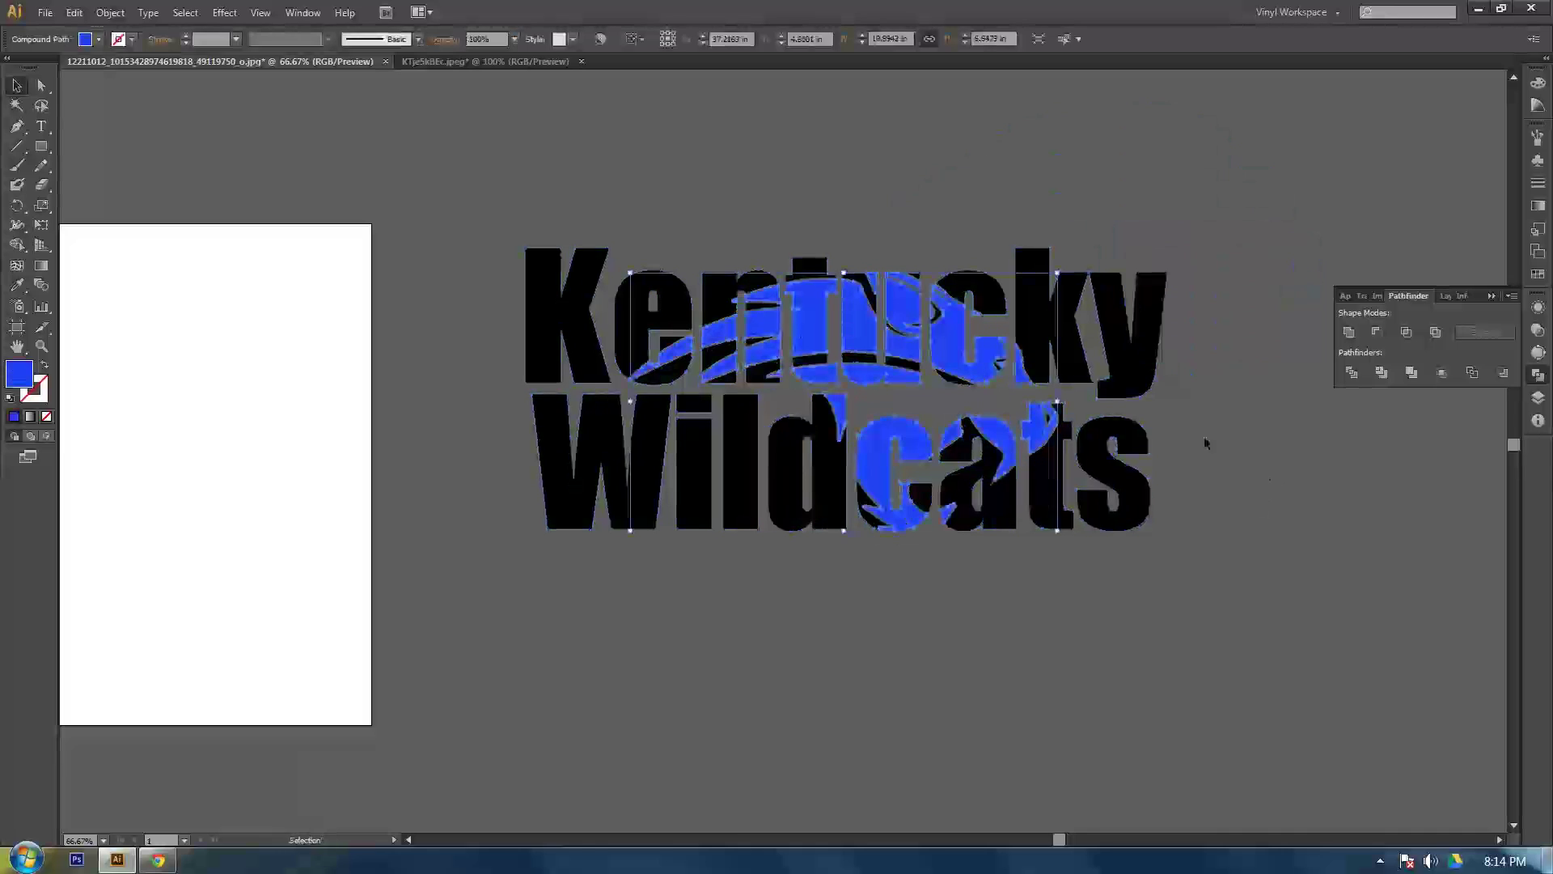
key(ctrl+z)
key(ctrl+z)
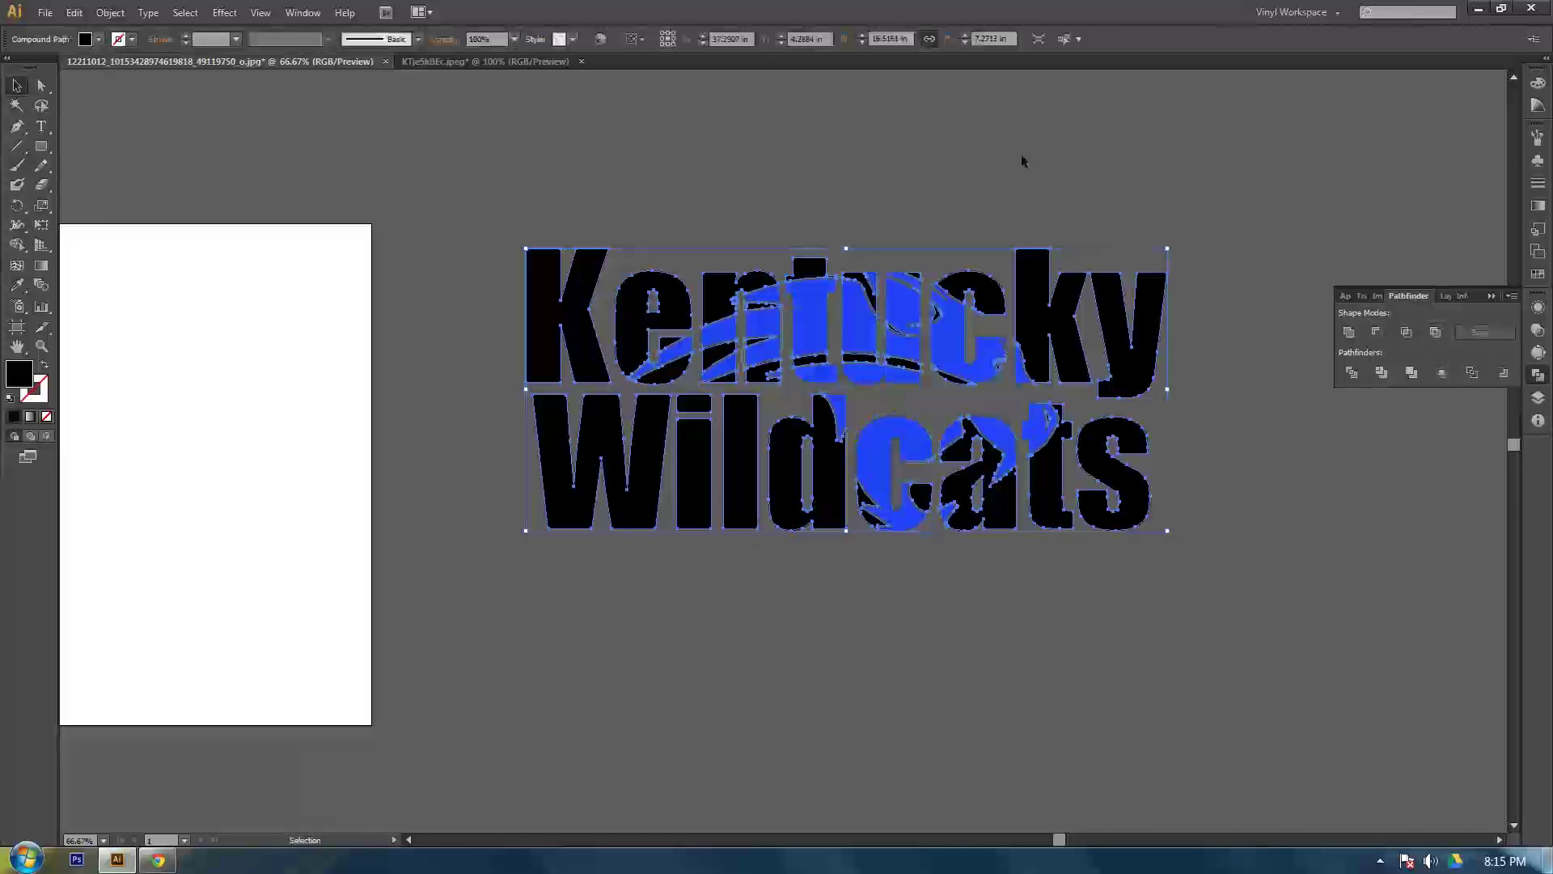
key(ctrl+z)
key(ctrl+z)
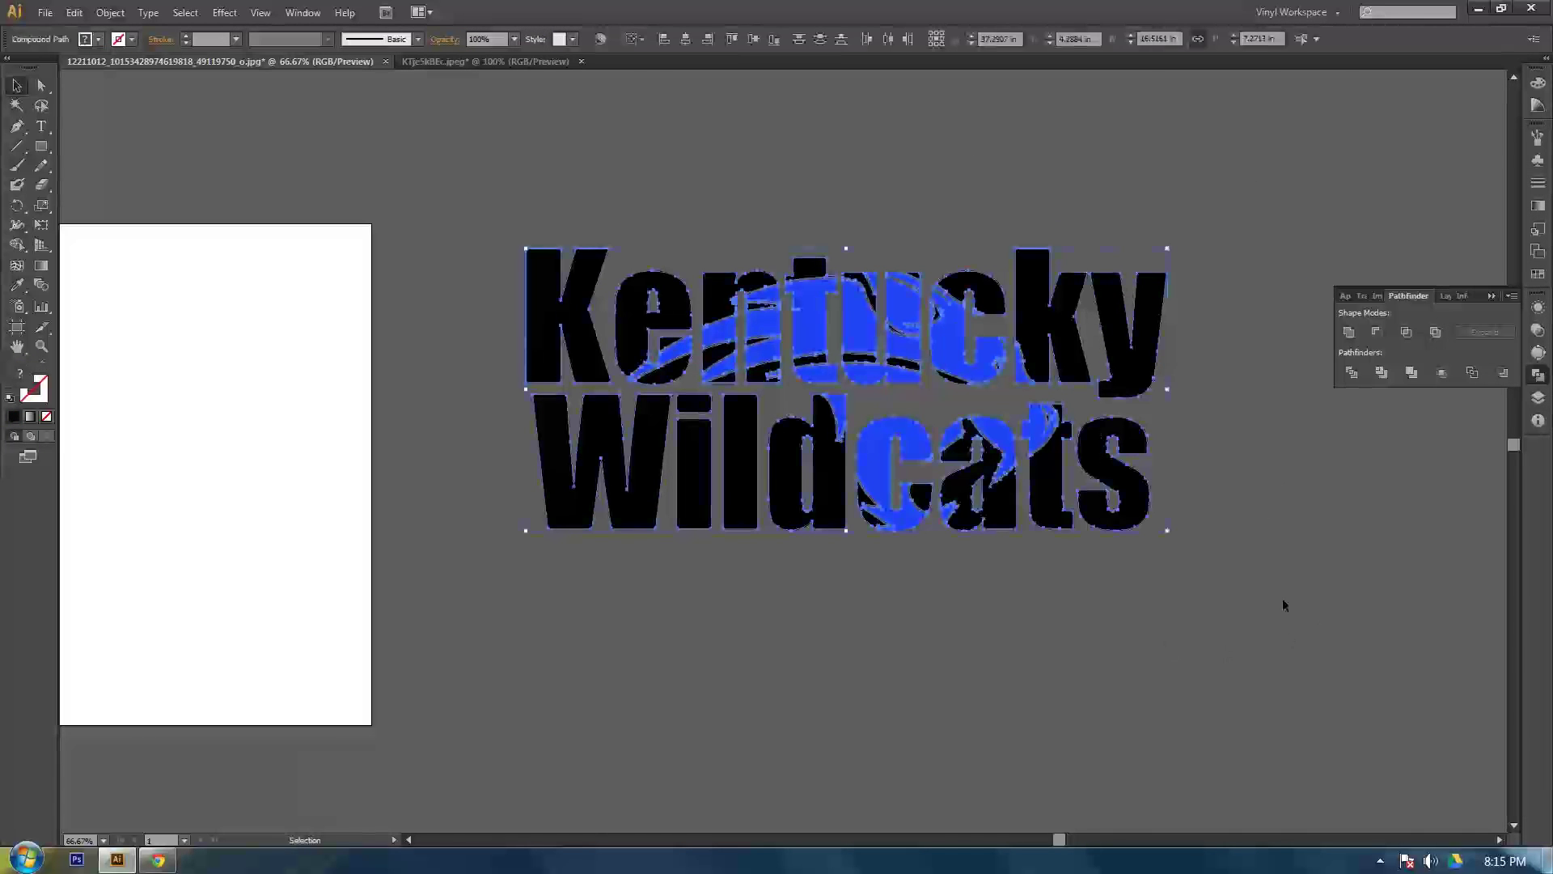